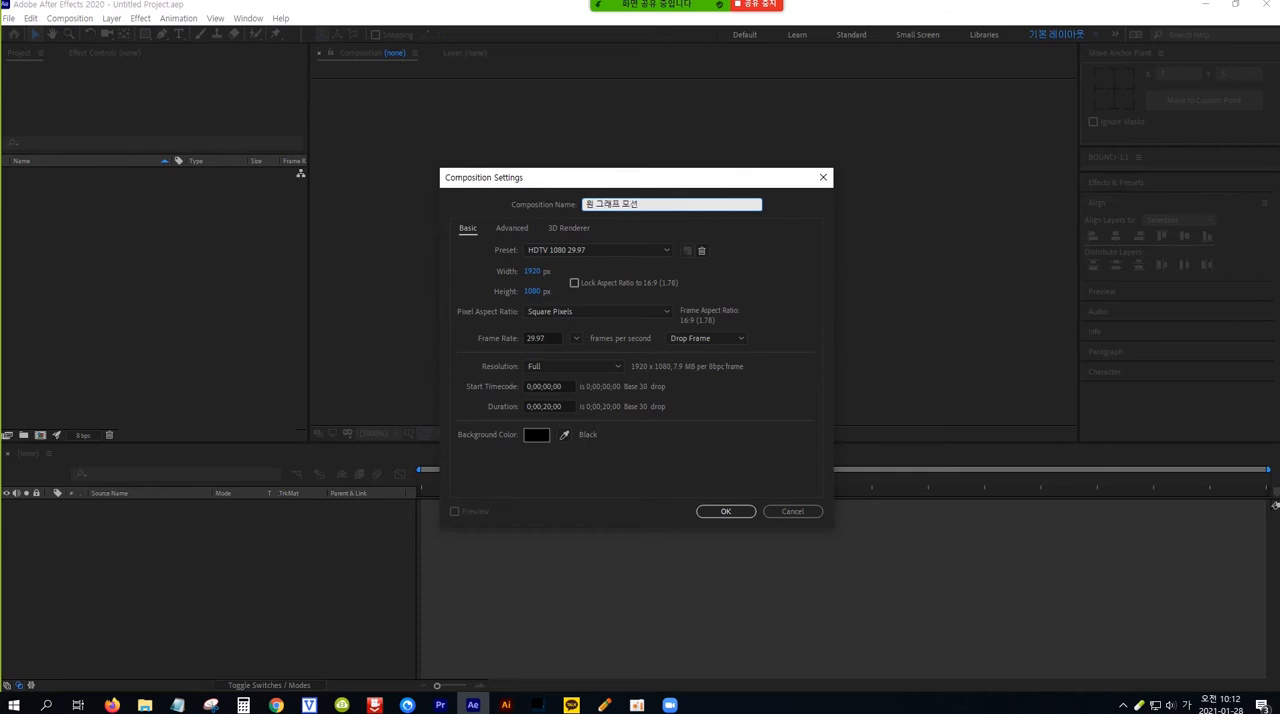
# Create the composition named 원 그래프 모션 with the HDTV 1080 29.97 preset
pyautogui.click(668, 254)
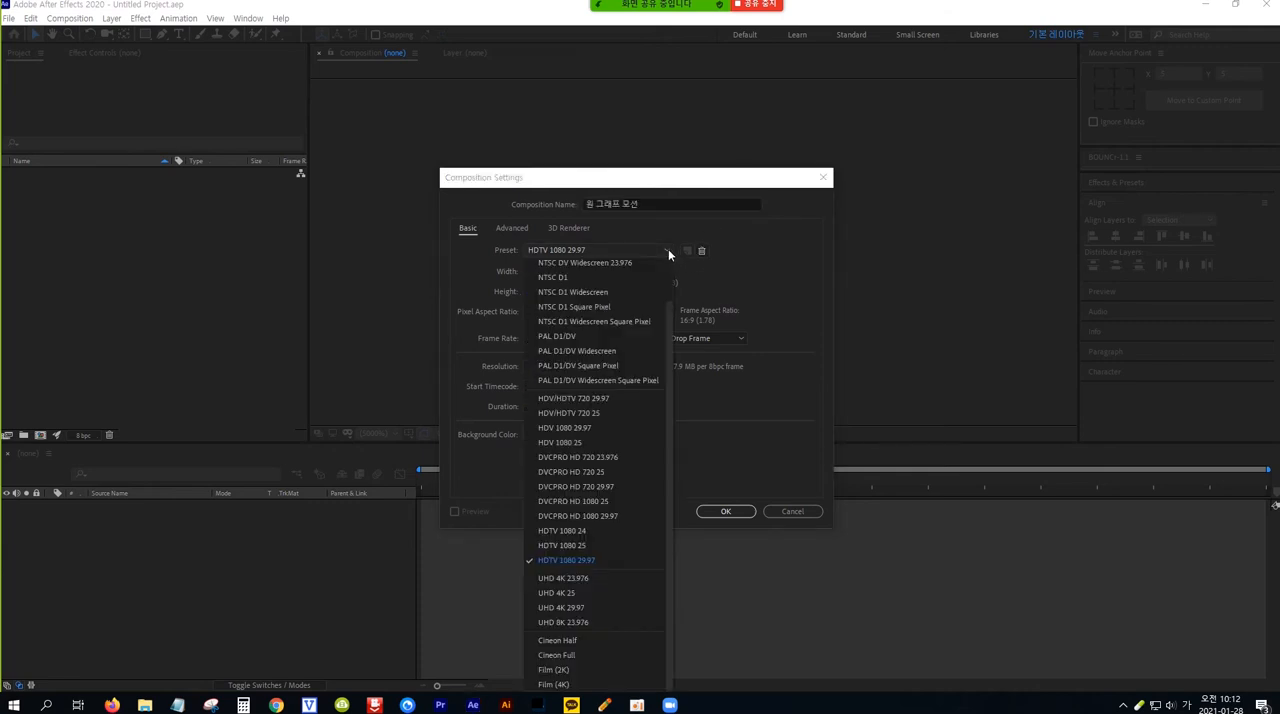
pyautogui.click(610, 560)
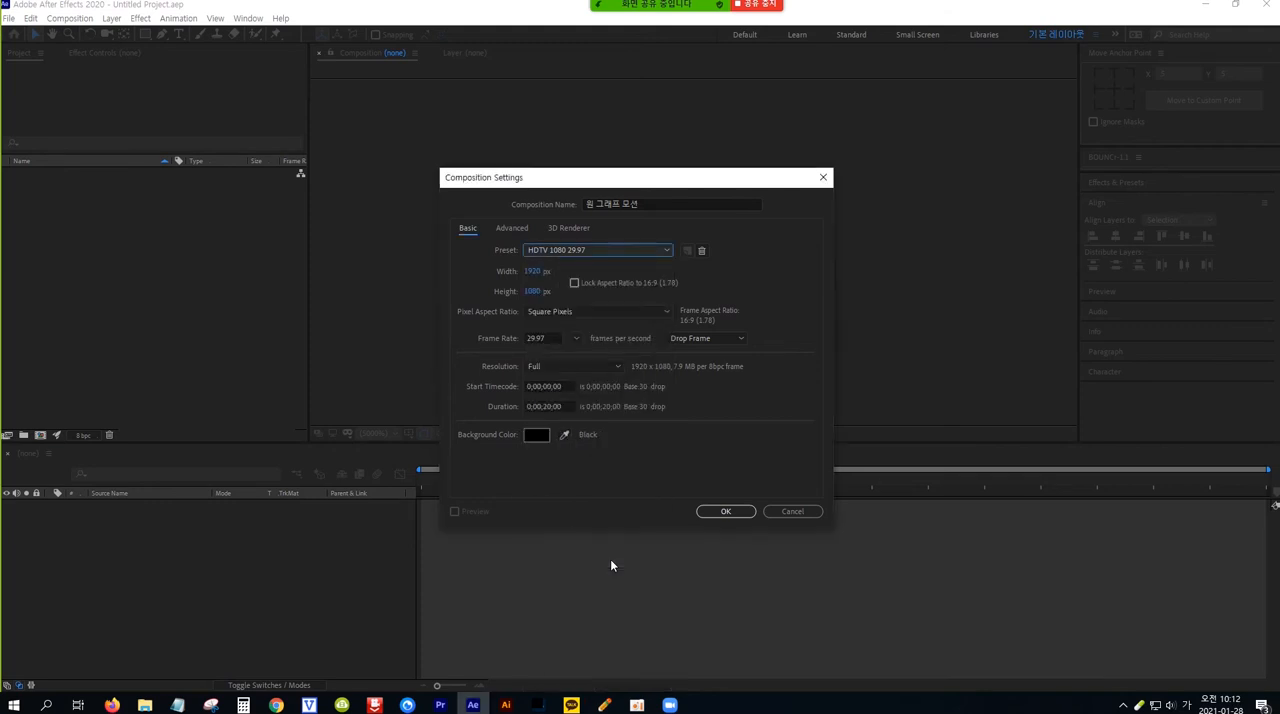
pyautogui.click(726, 512)
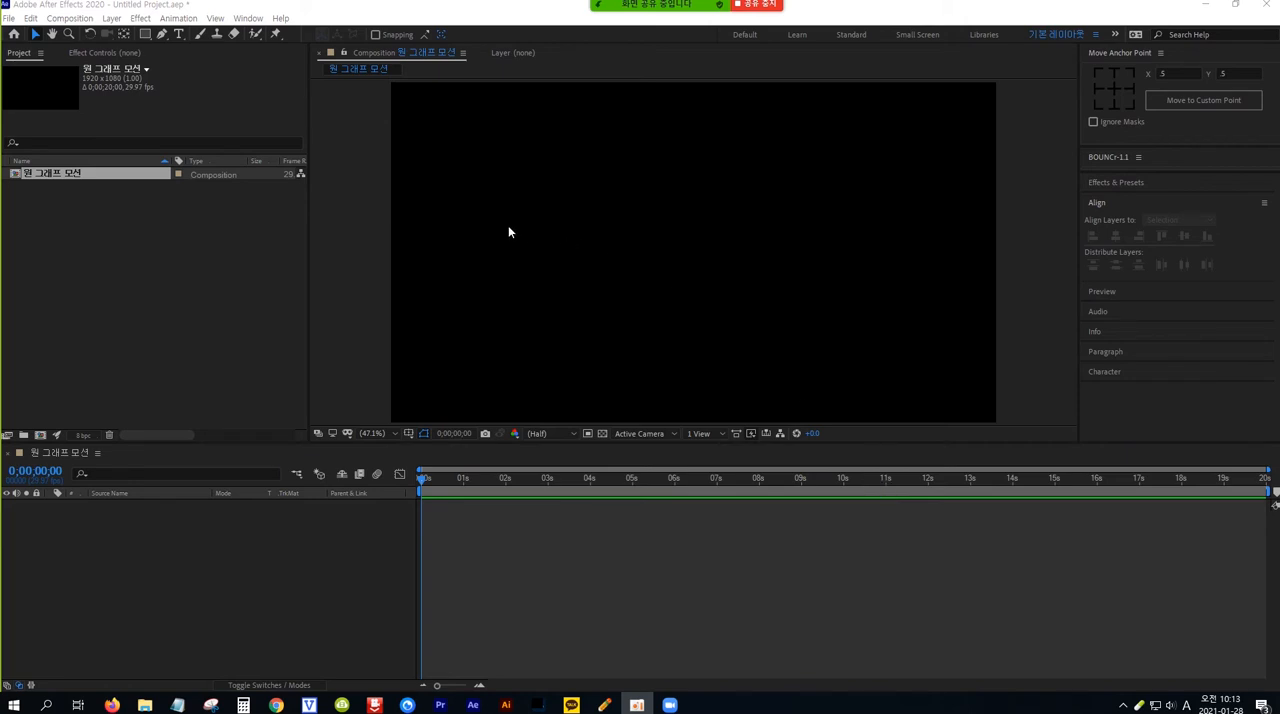
pyautogui.click(111, 18)
pyautogui.moveTo(115, 37)
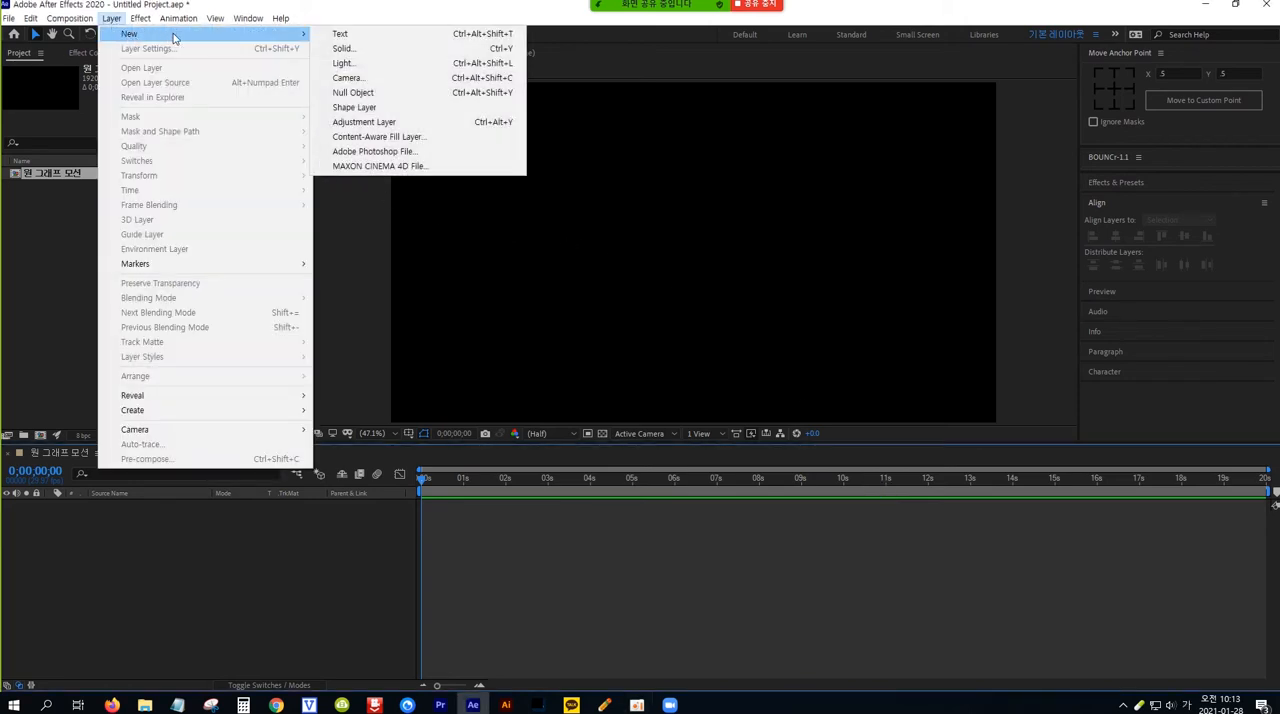
pyautogui.click(374, 55)
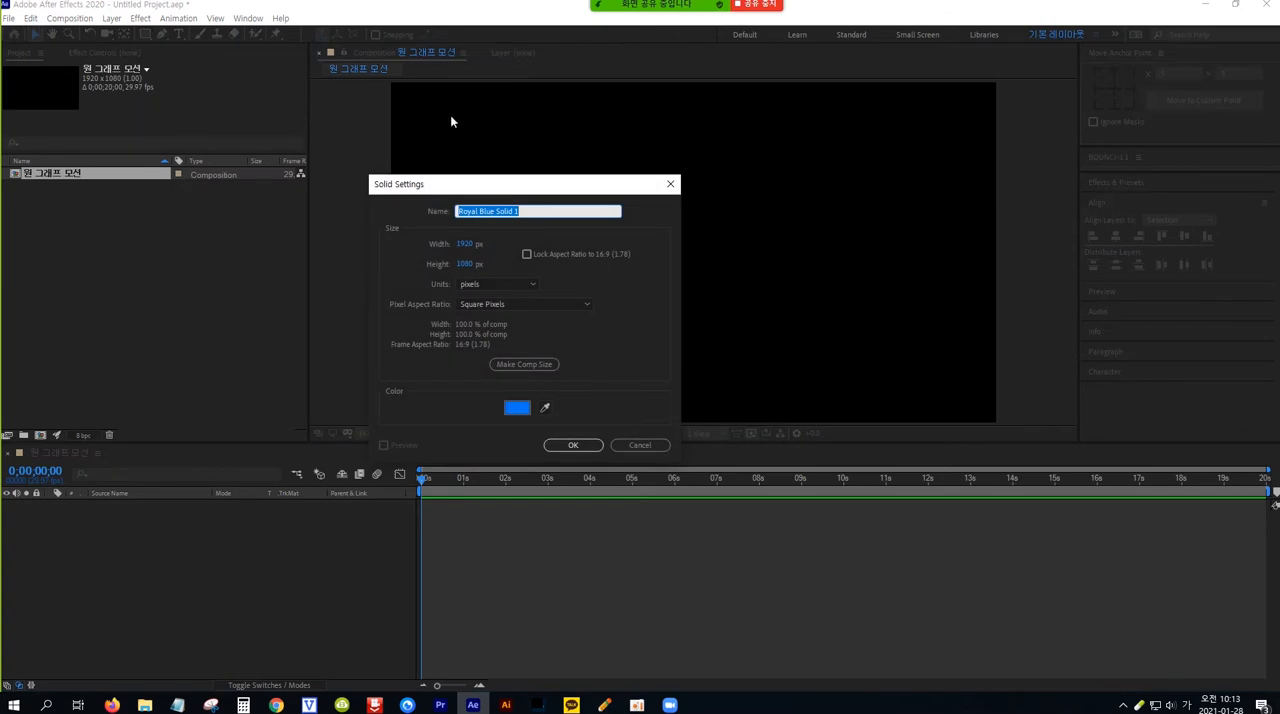
pyautogui.click(517, 408)
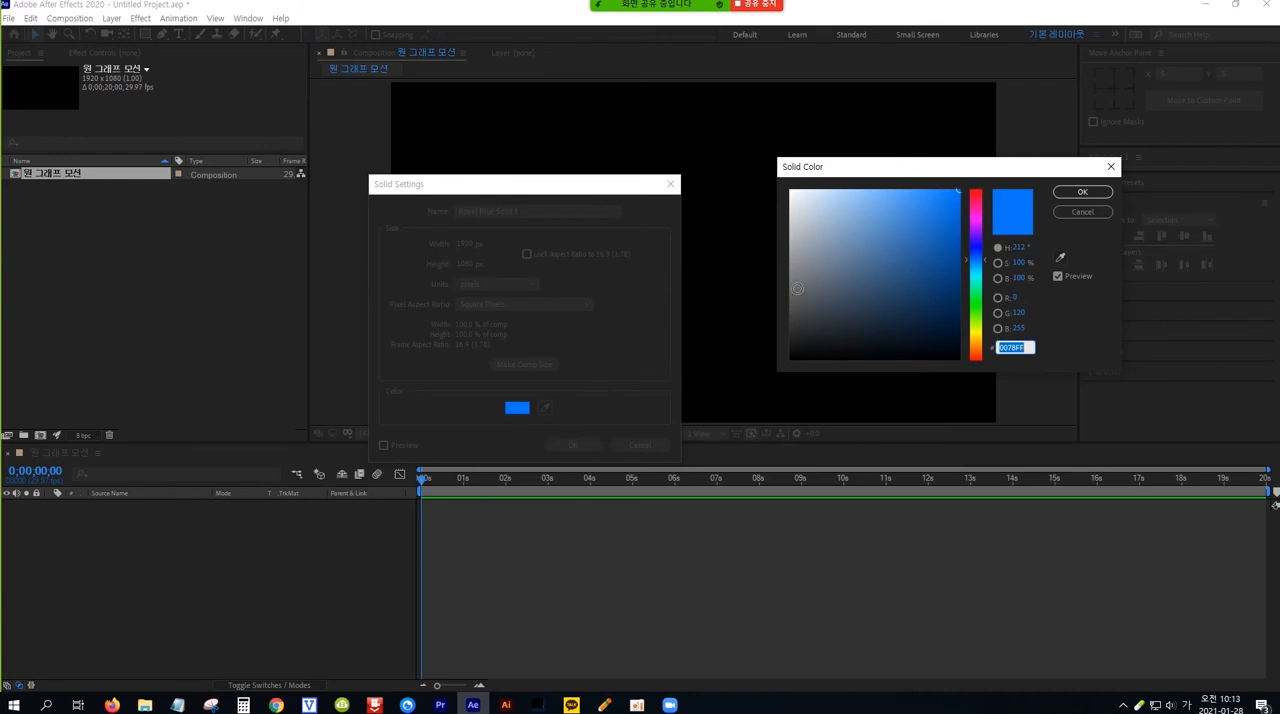
pyautogui.moveTo(798, 290); pyautogui.dragTo(788, 317)
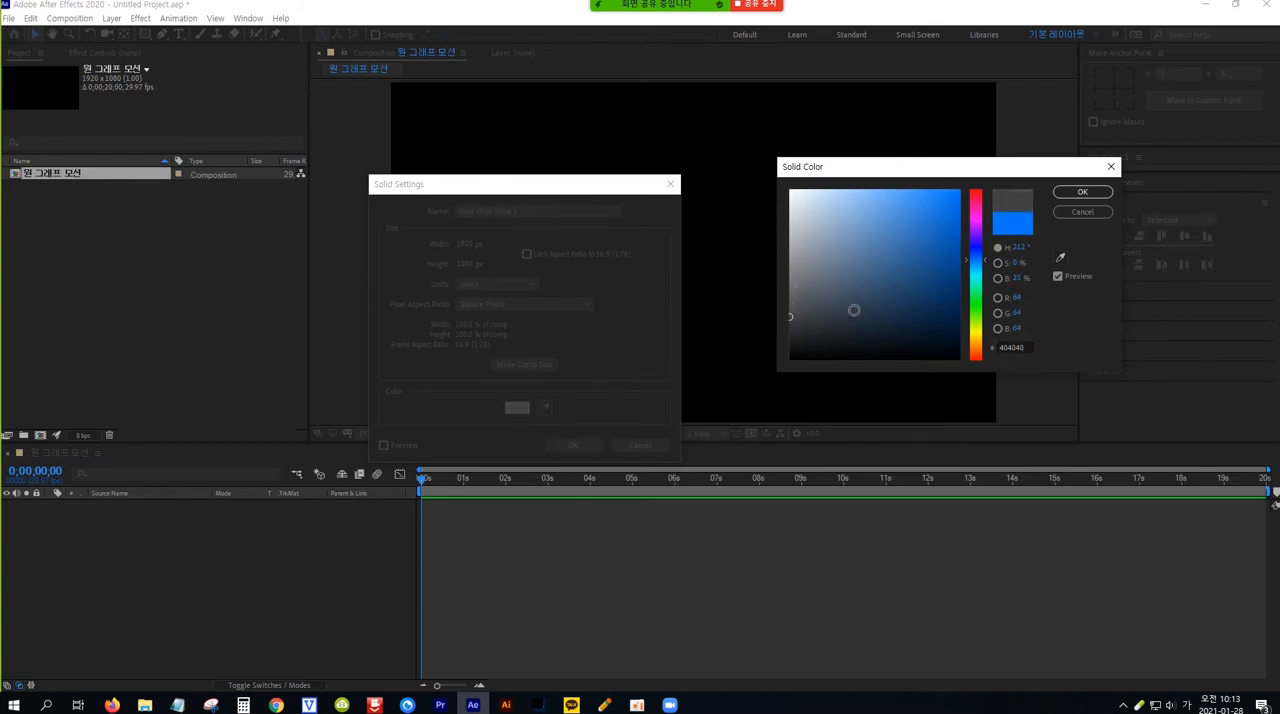
pyautogui.click(1084, 194)
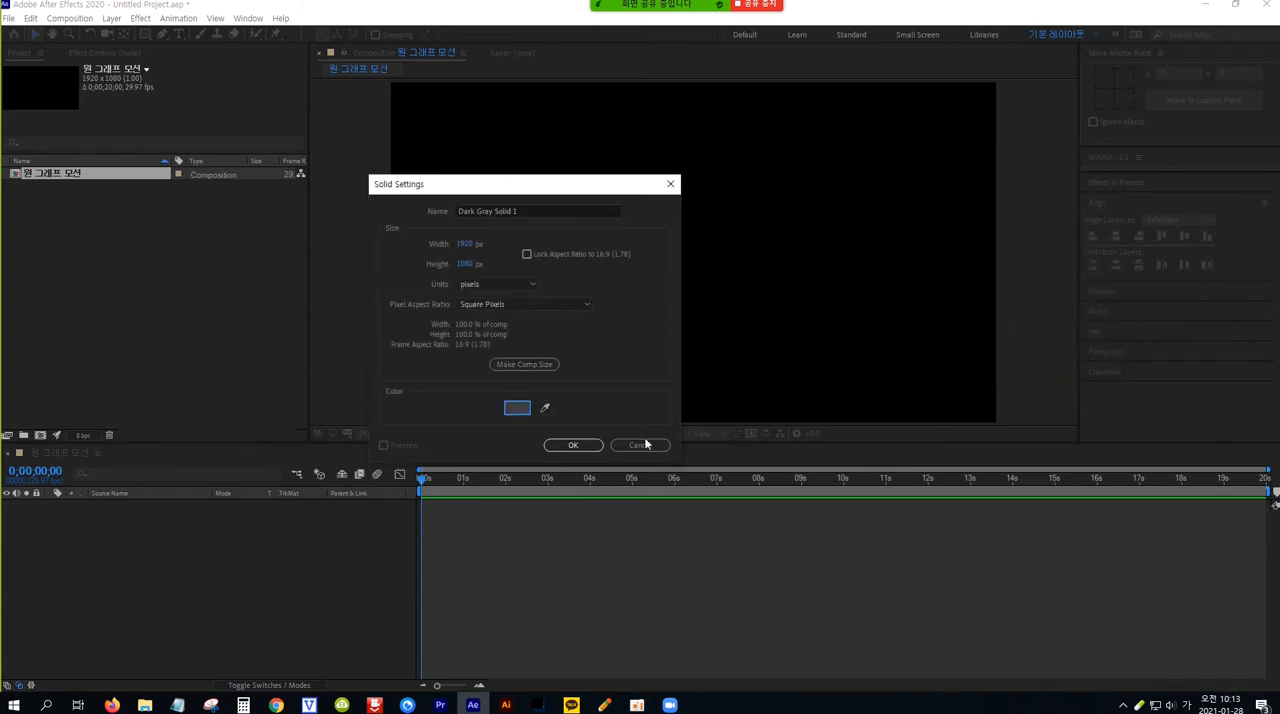
pyautogui.click(573, 445)
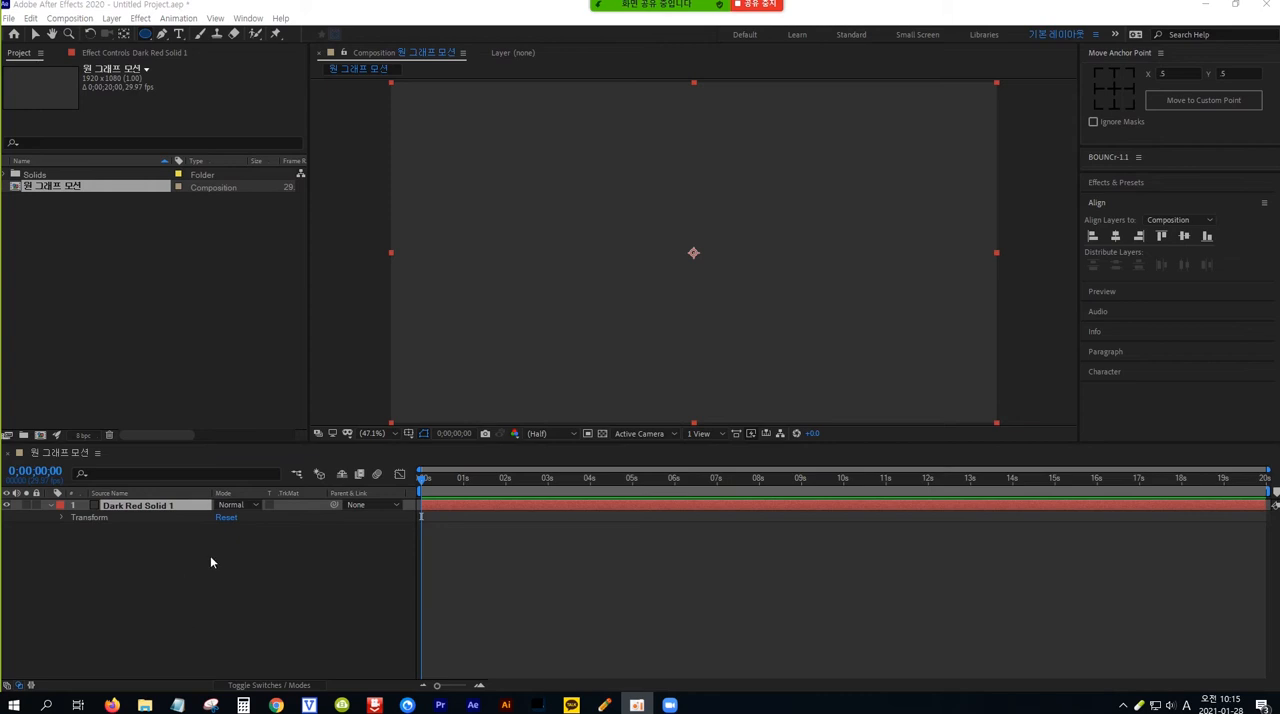
# With no layer selected, draw a large perfect circle near the middle of the composition as a new ellipse shape layer
pyautogui.click(236, 607)
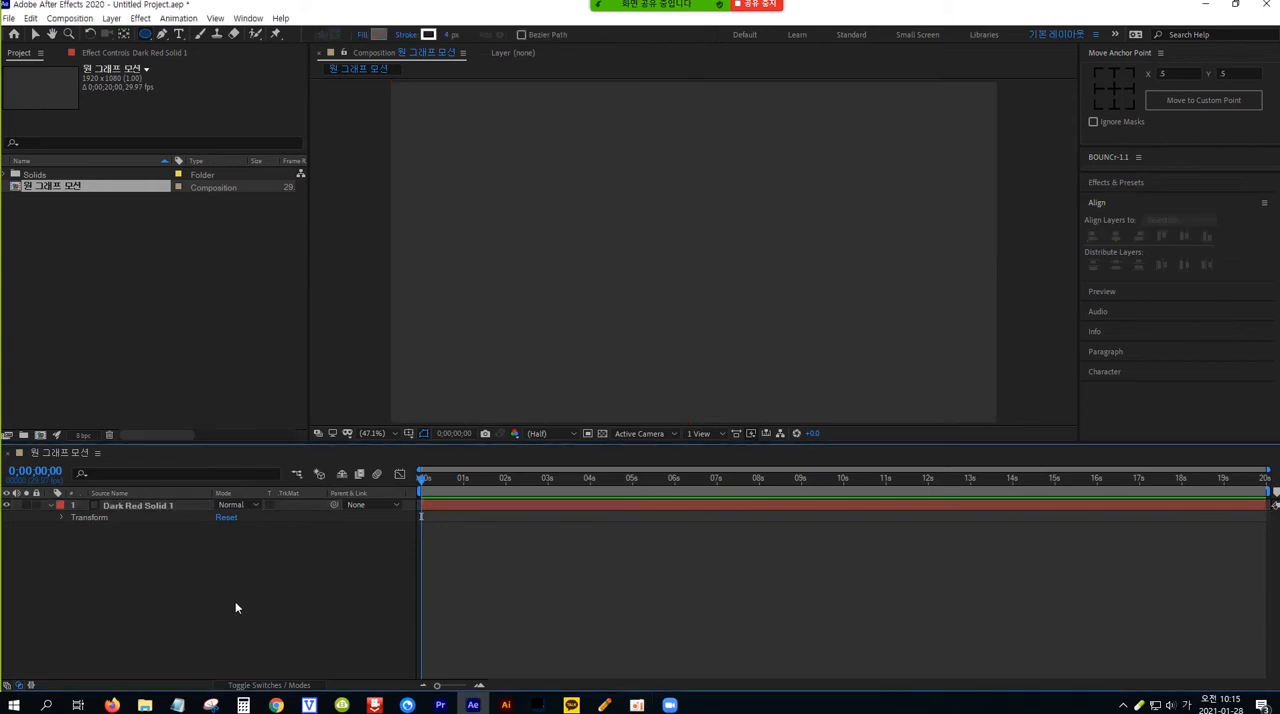
pyautogui.click(147, 36)
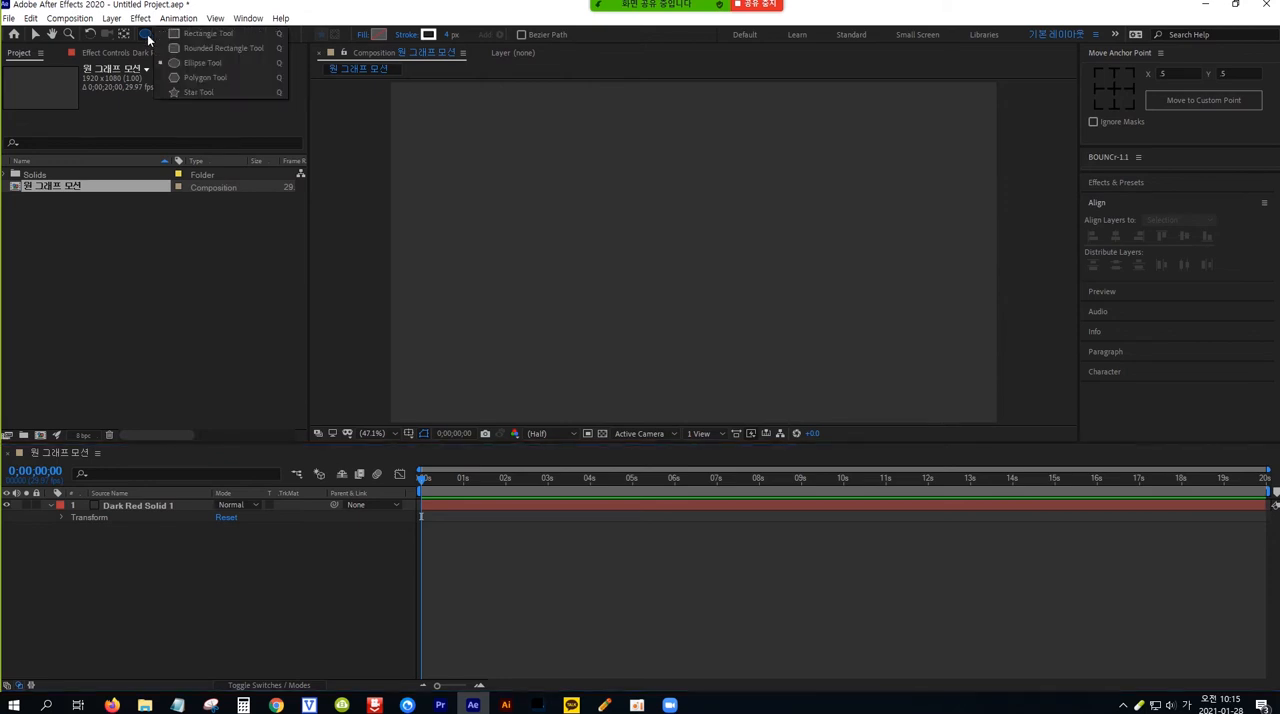
pyautogui.click(199, 64)
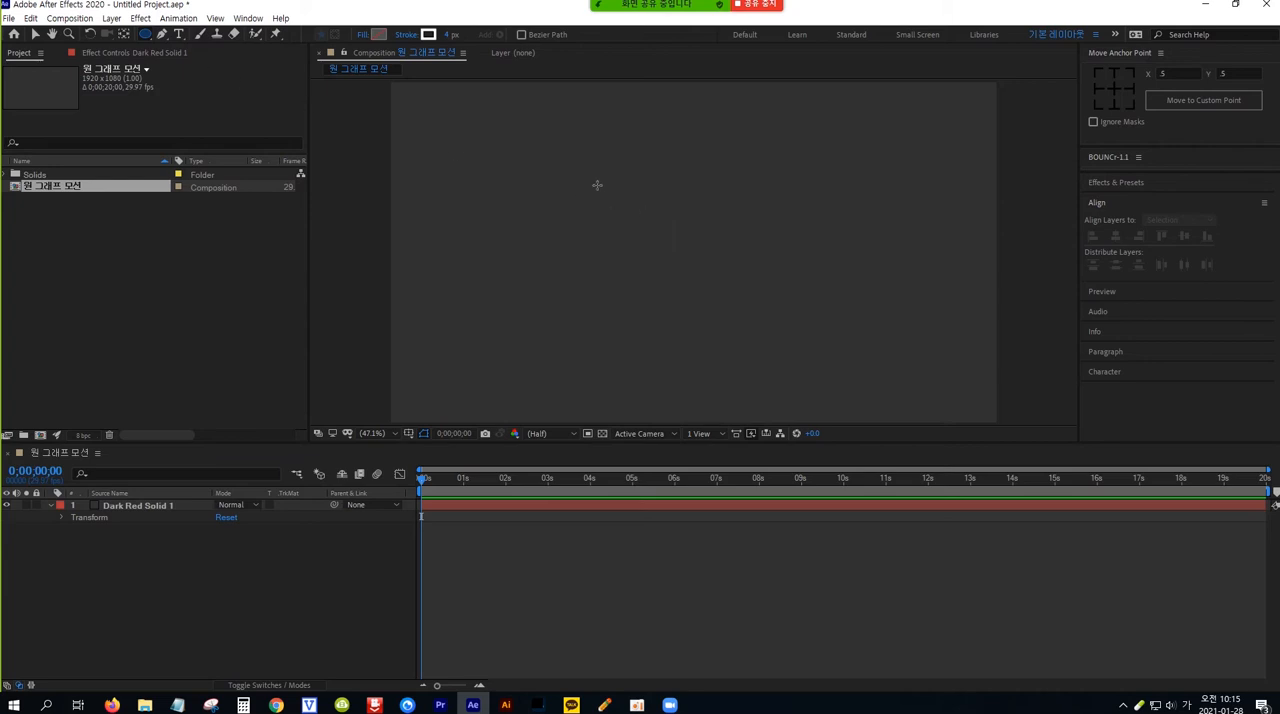
pyautogui.moveTo(573, 176); pyautogui.dragTo(616, 216)
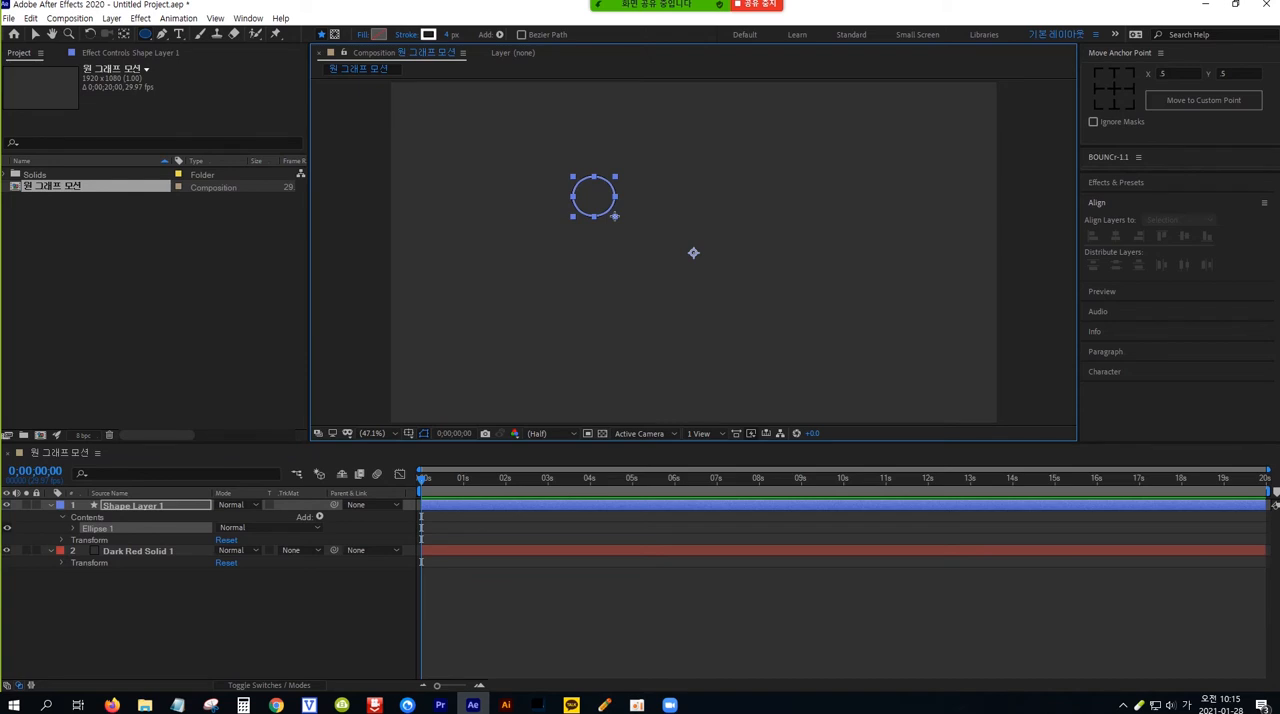
pyautogui.moveTo(616, 216); pyautogui.dragTo(810, 342)
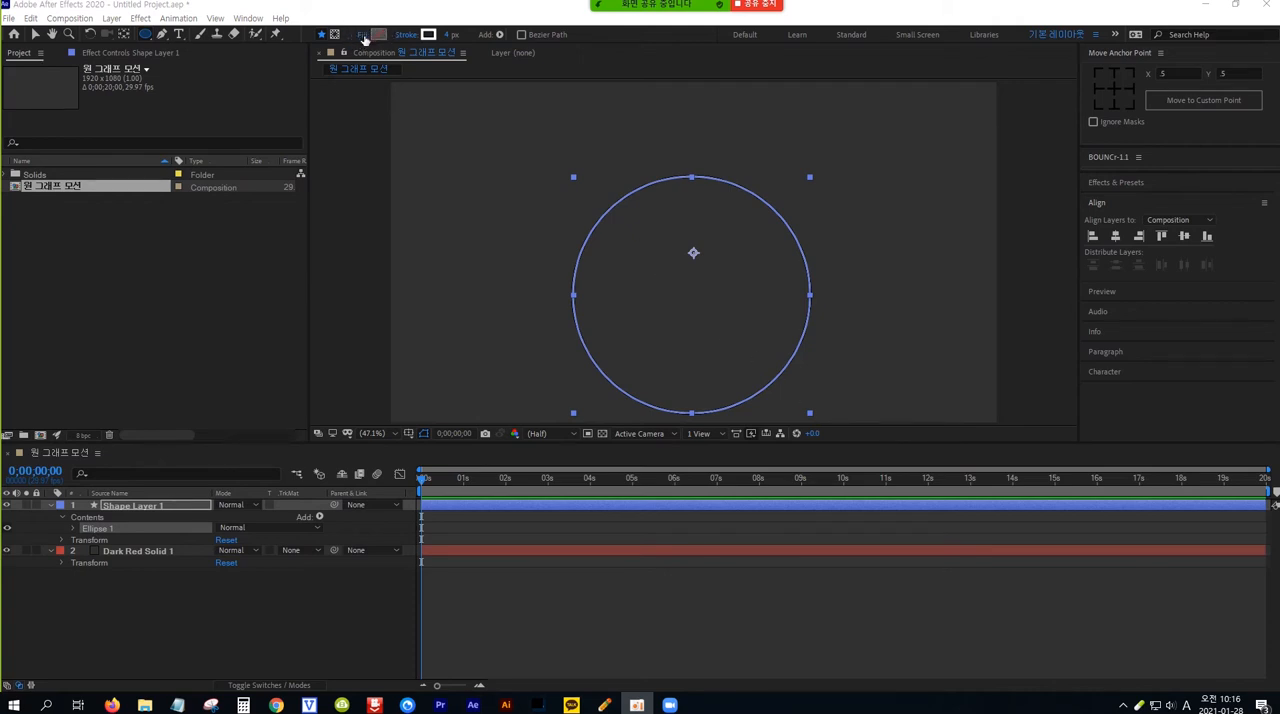
# Set the circle's fill to None and its stroke color to black, 000000
pyautogui.click(364, 36)
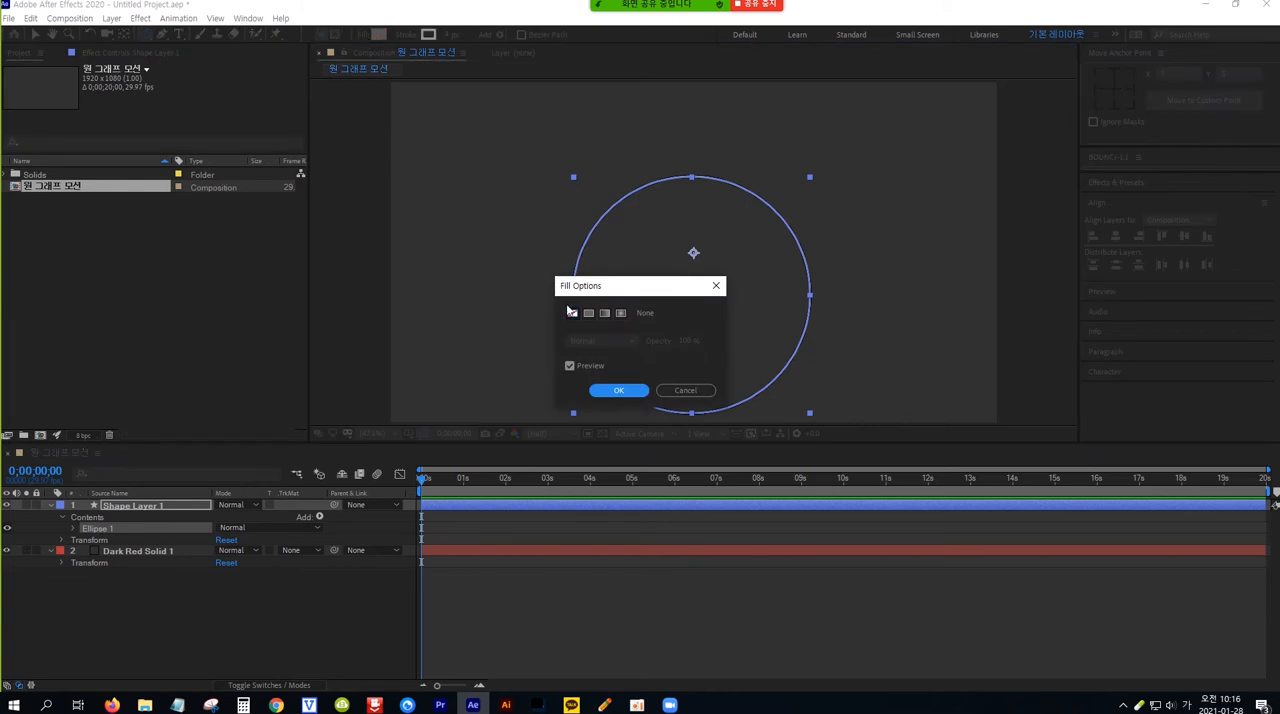
pyautogui.click(619, 391)
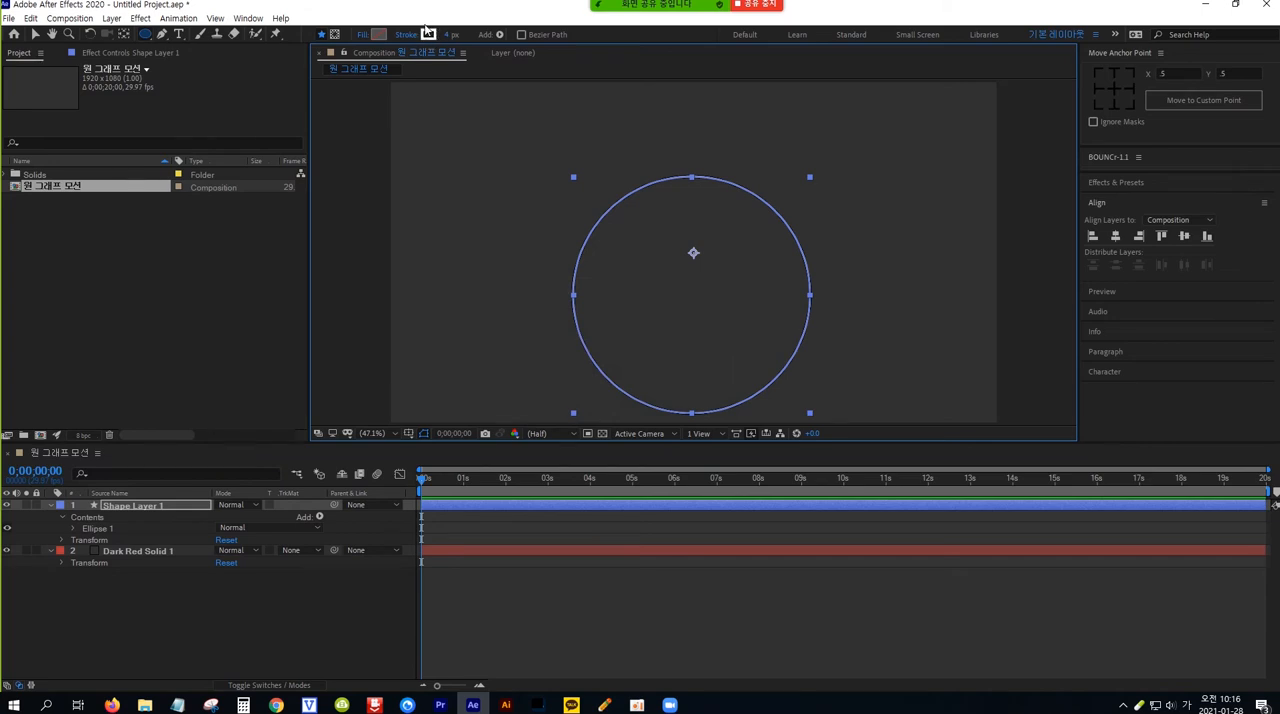
pyautogui.click(429, 36)
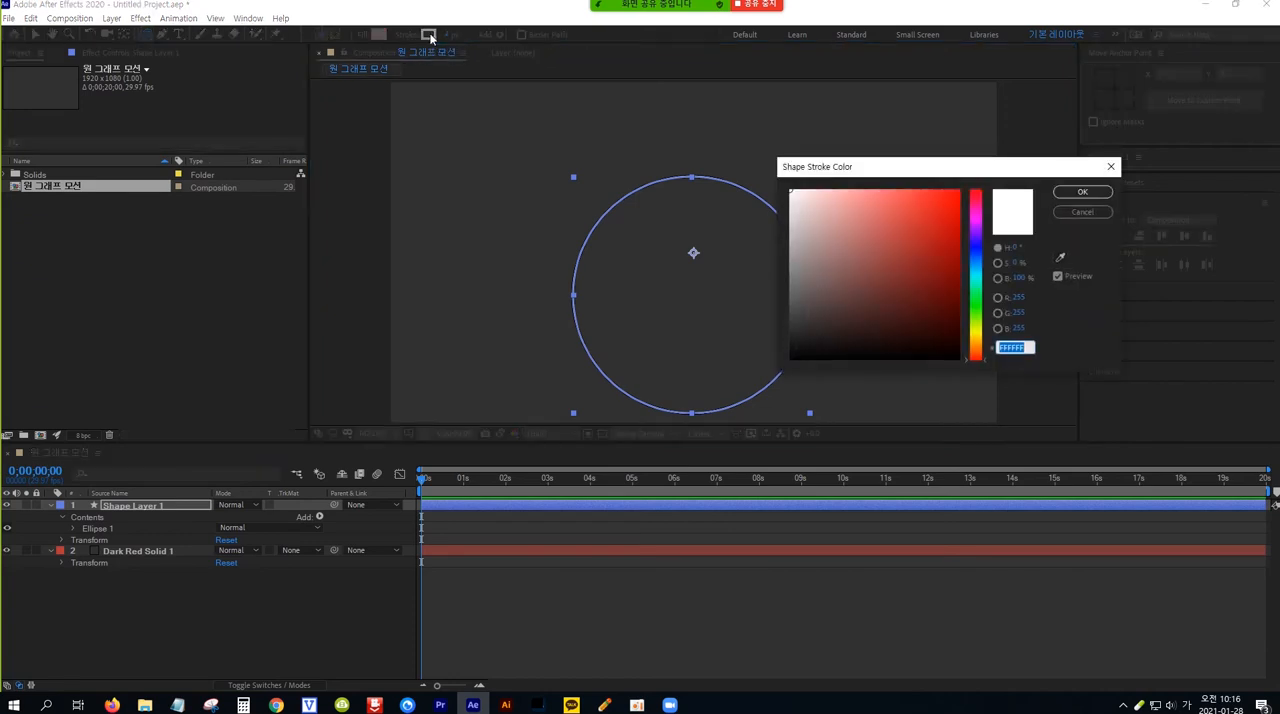
pyautogui.moveTo(802, 347); pyautogui.dragTo(786, 364)
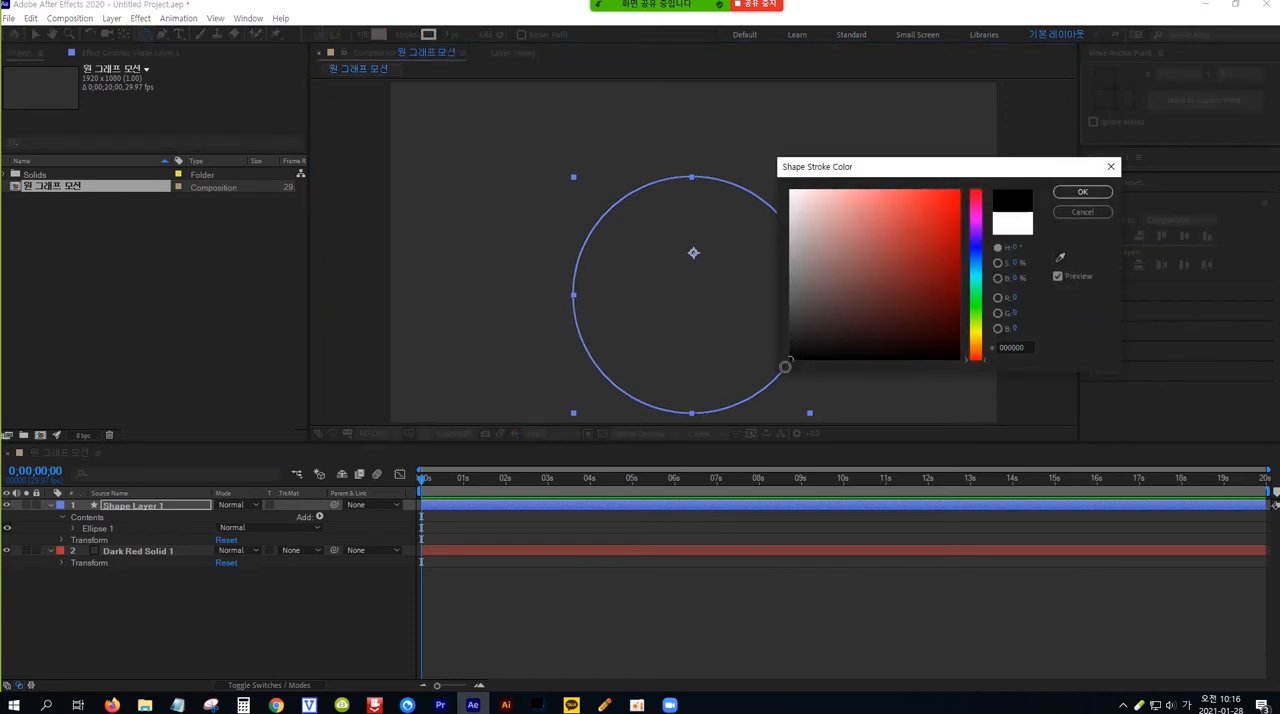
pyautogui.click(1082, 192)
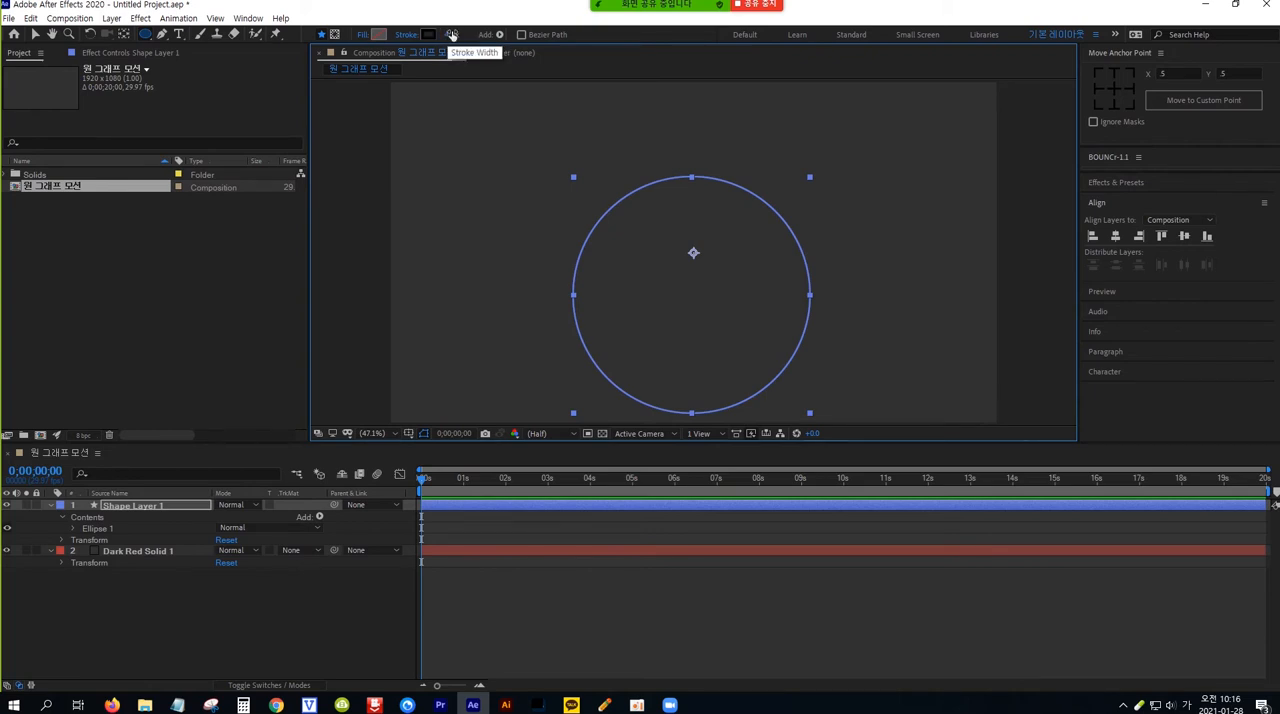
# Increase the circle's stroke width to make it a thick ring
pyautogui.click(450, 36)
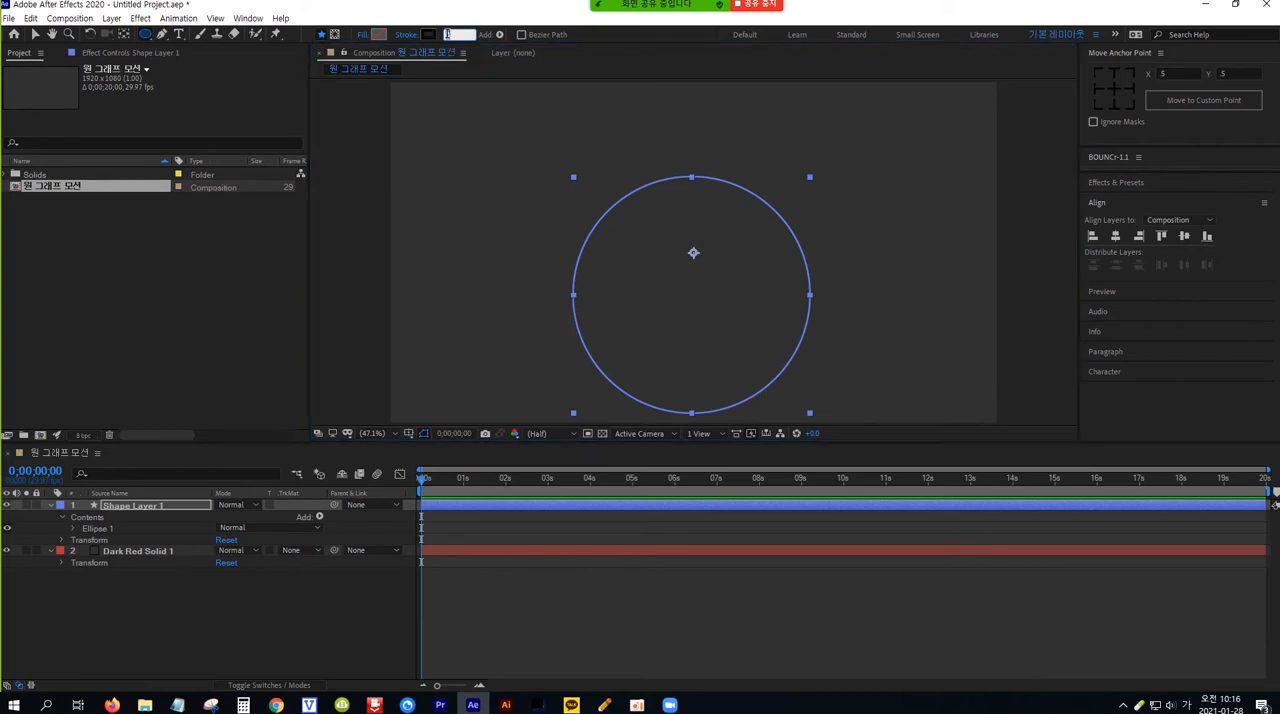
pyautogui.write('10')
pyautogui.press('Return')
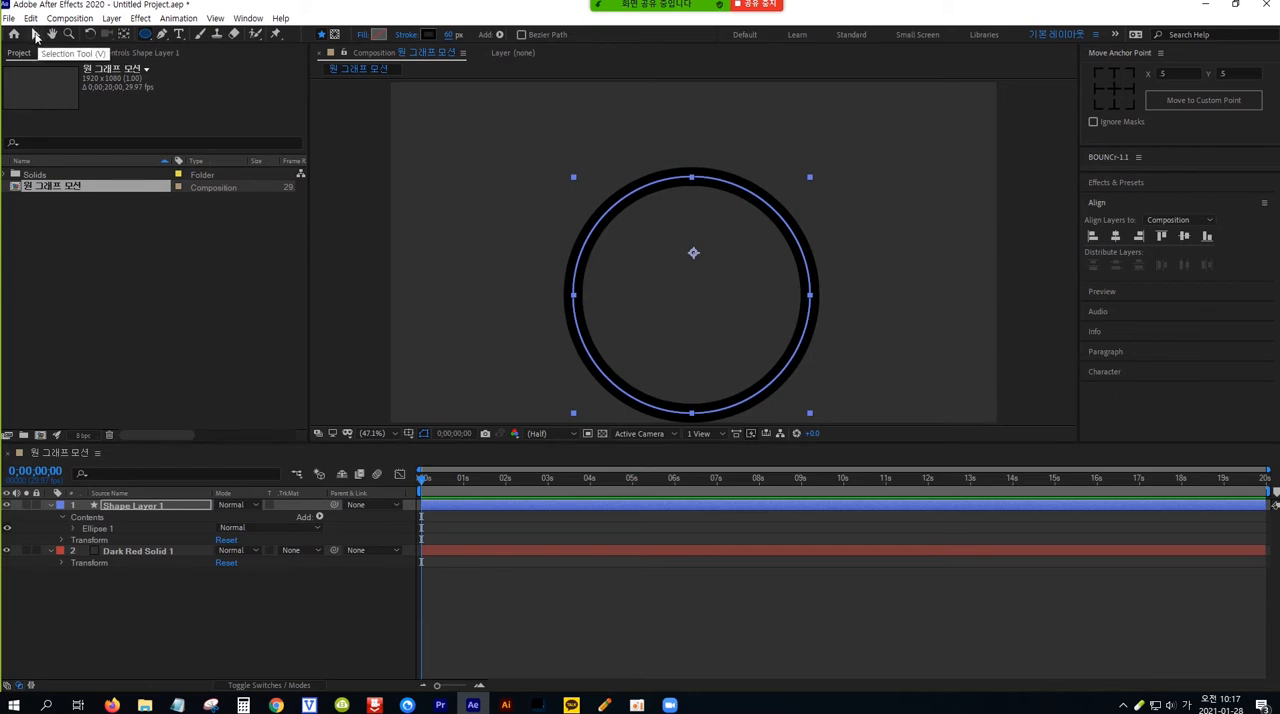
# Center the ring horizontally and vertically in the composition
pyautogui.click(35, 34)
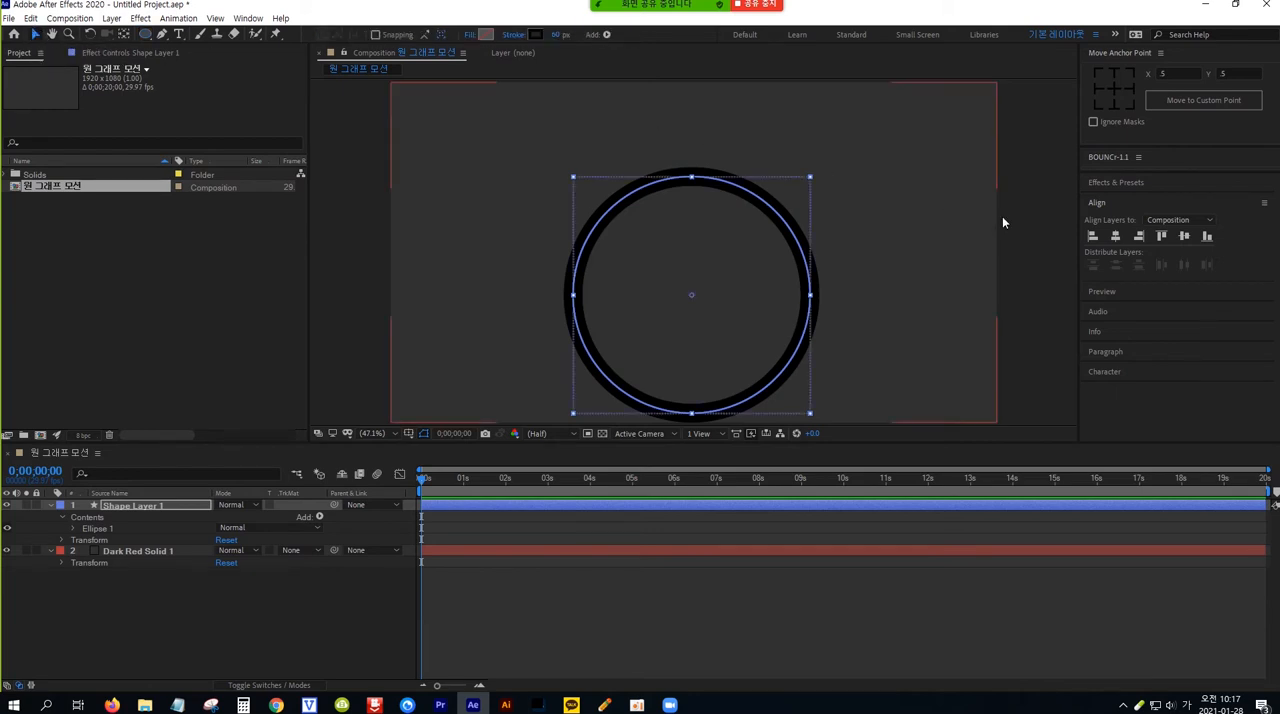
pyautogui.click(1123, 204)
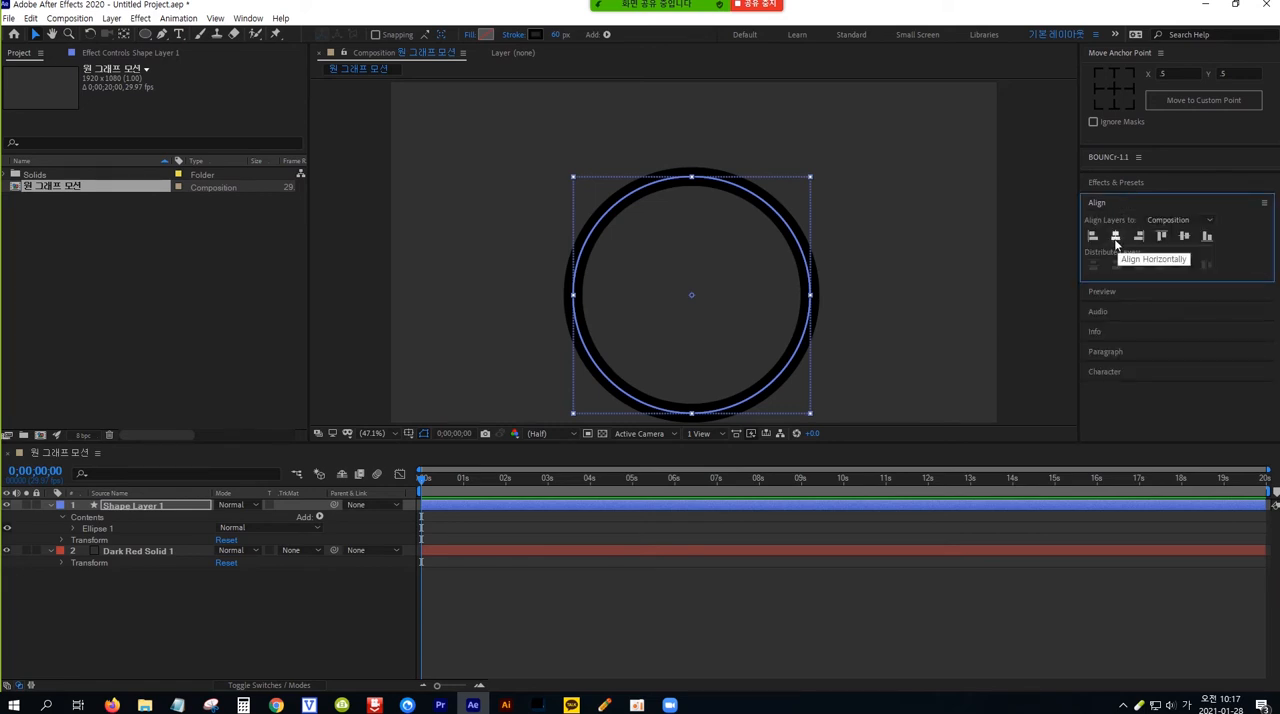
pyautogui.click(1116, 237)
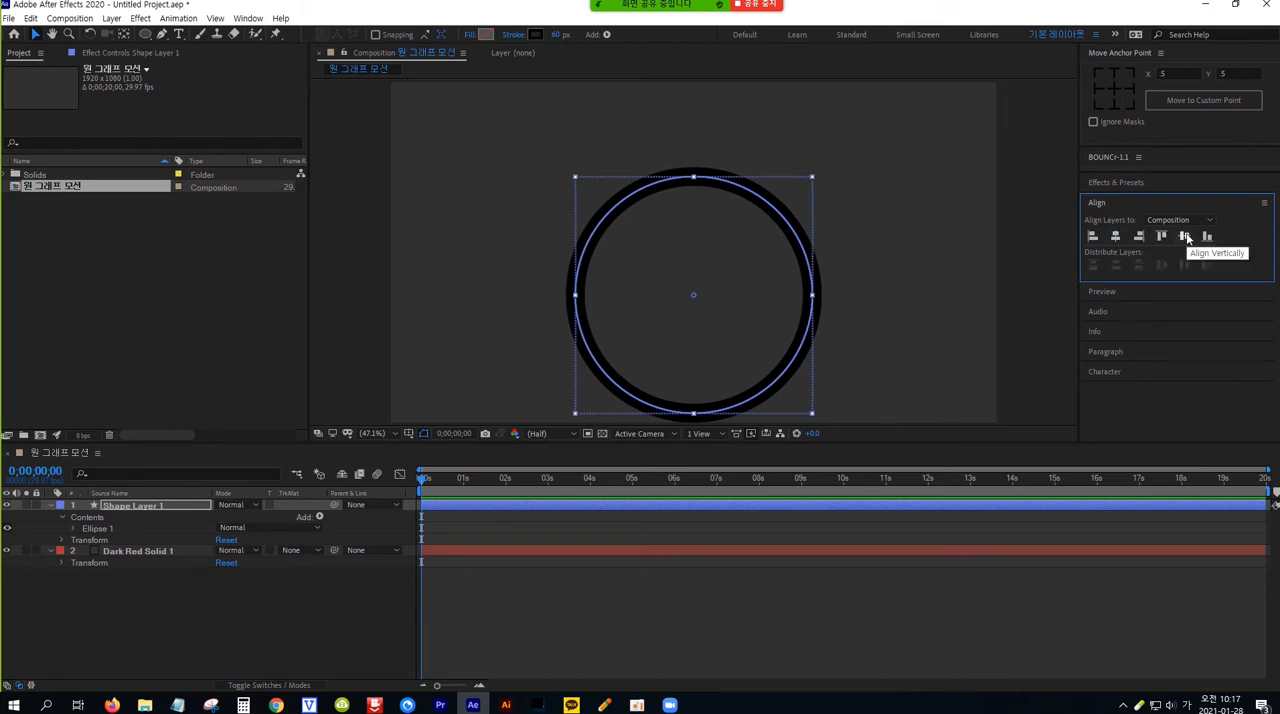
pyautogui.click(1185, 237)
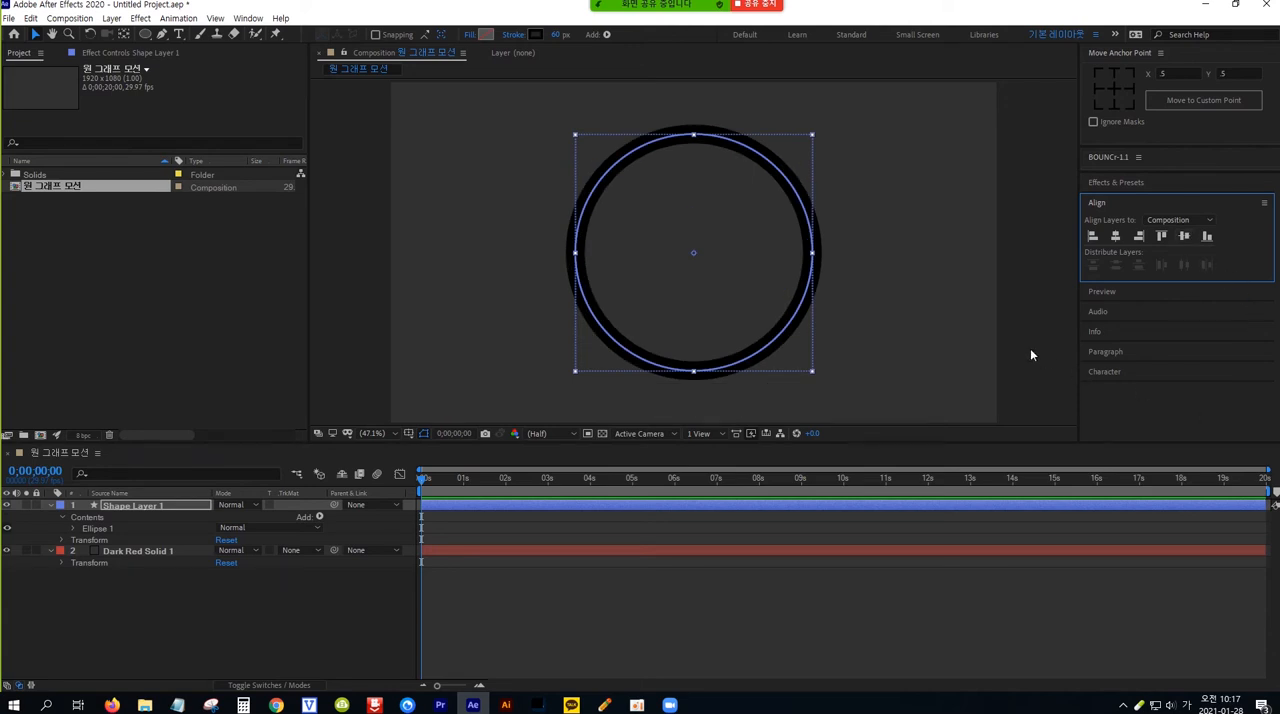
# Move the anchor point of Shape Layer 1 to the center of the ring
pyautogui.click(126, 35)
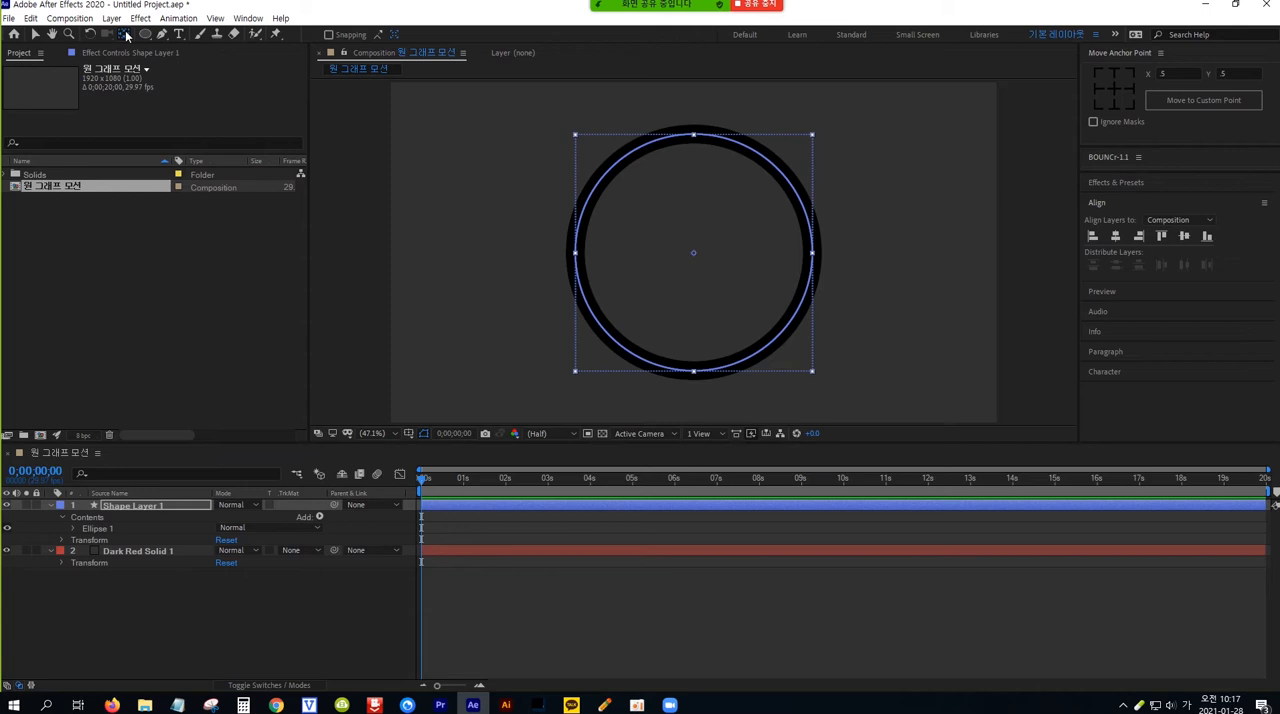
pyautogui.click(36, 35)
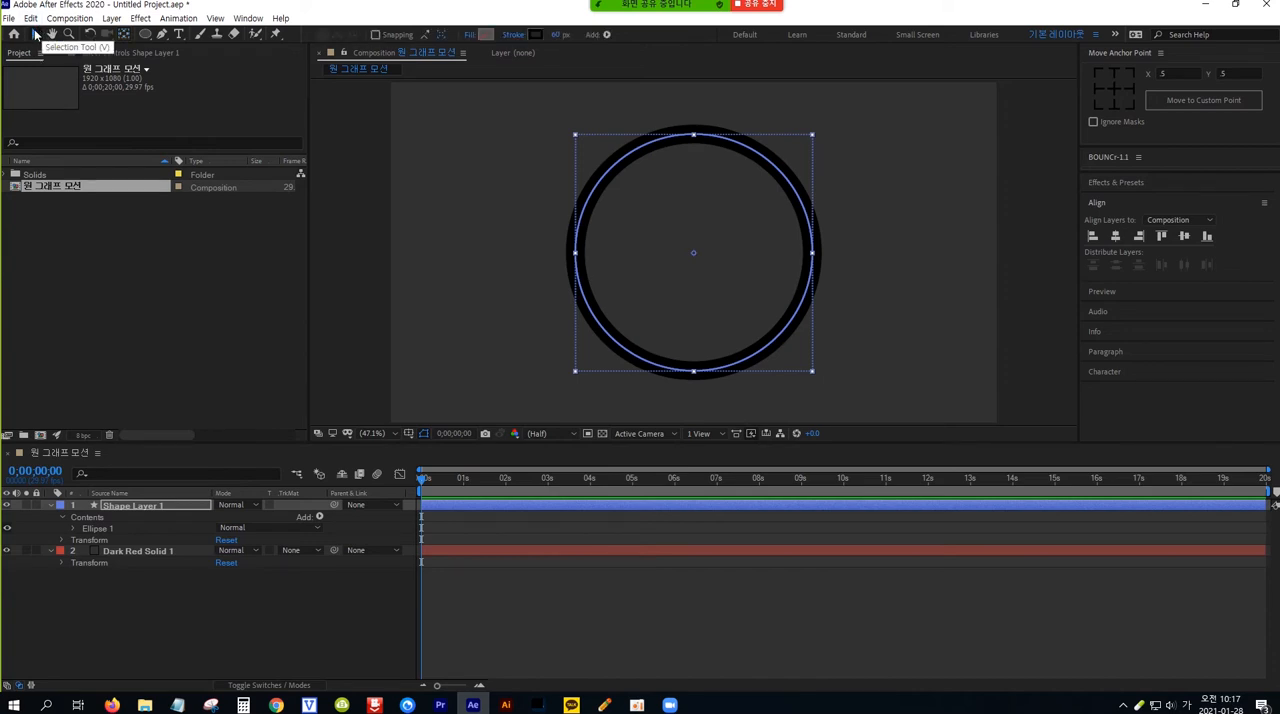
pyautogui.click(155, 507)
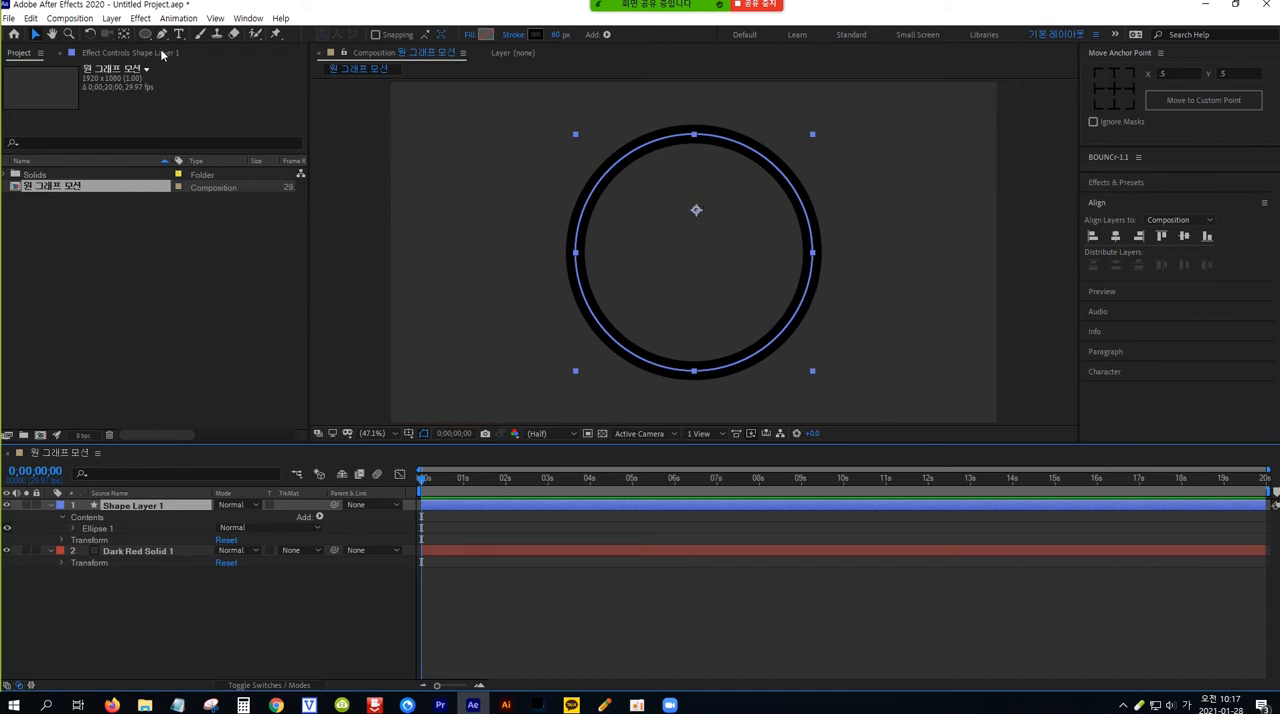
pyautogui.click(124, 37)
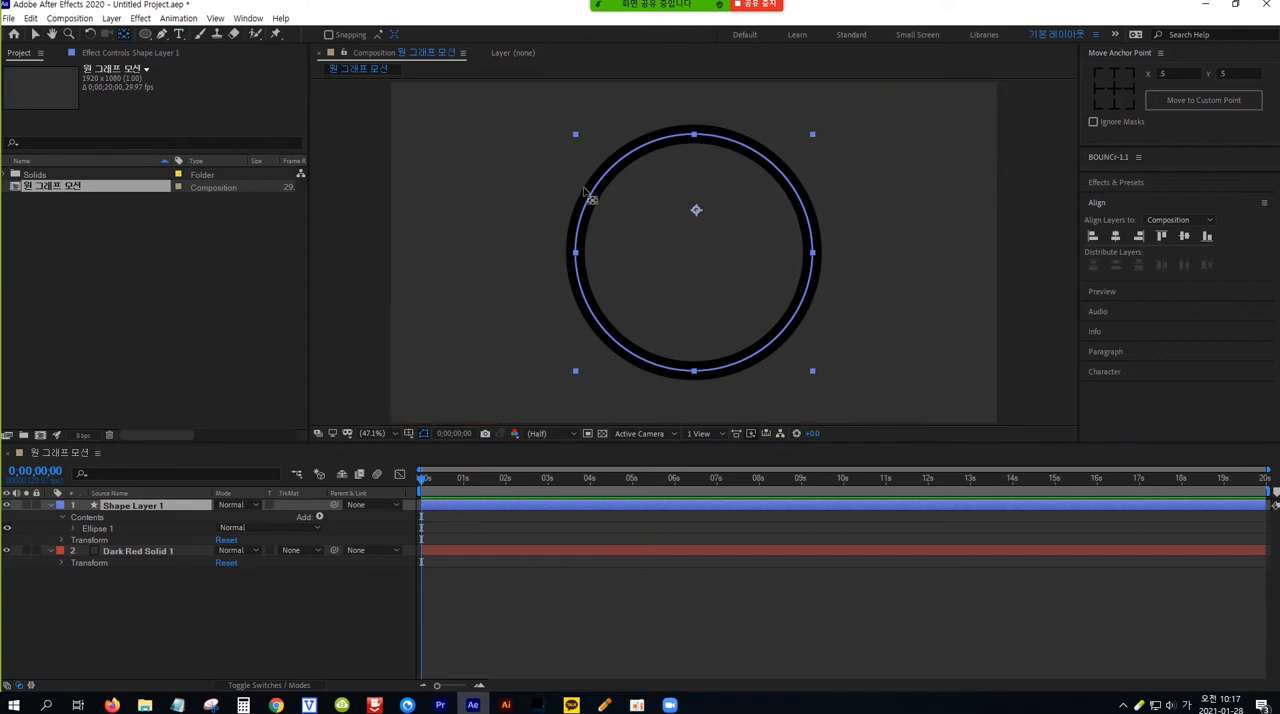
pyautogui.moveTo(696, 211); pyautogui.dragTo(694, 253)
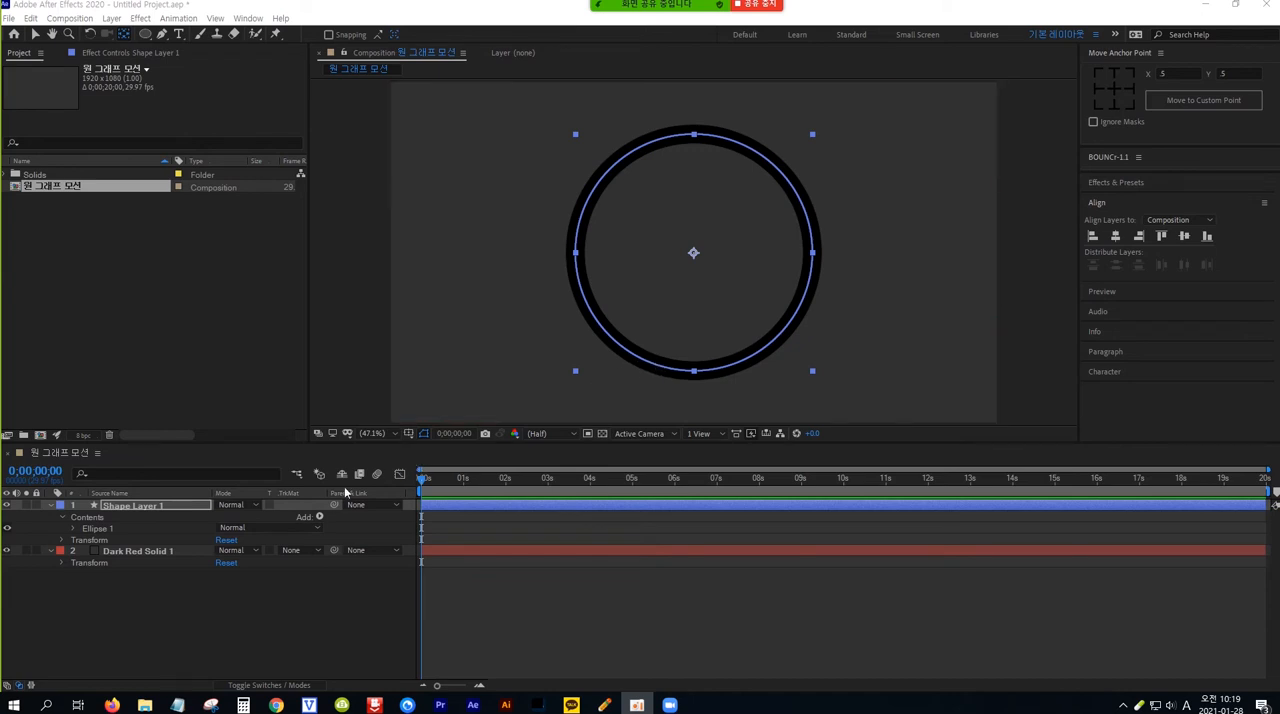
# Duplicate Shape Layer 1 and change the duplicate ring's stroke color to bright yellow
pyautogui.click(168, 505)
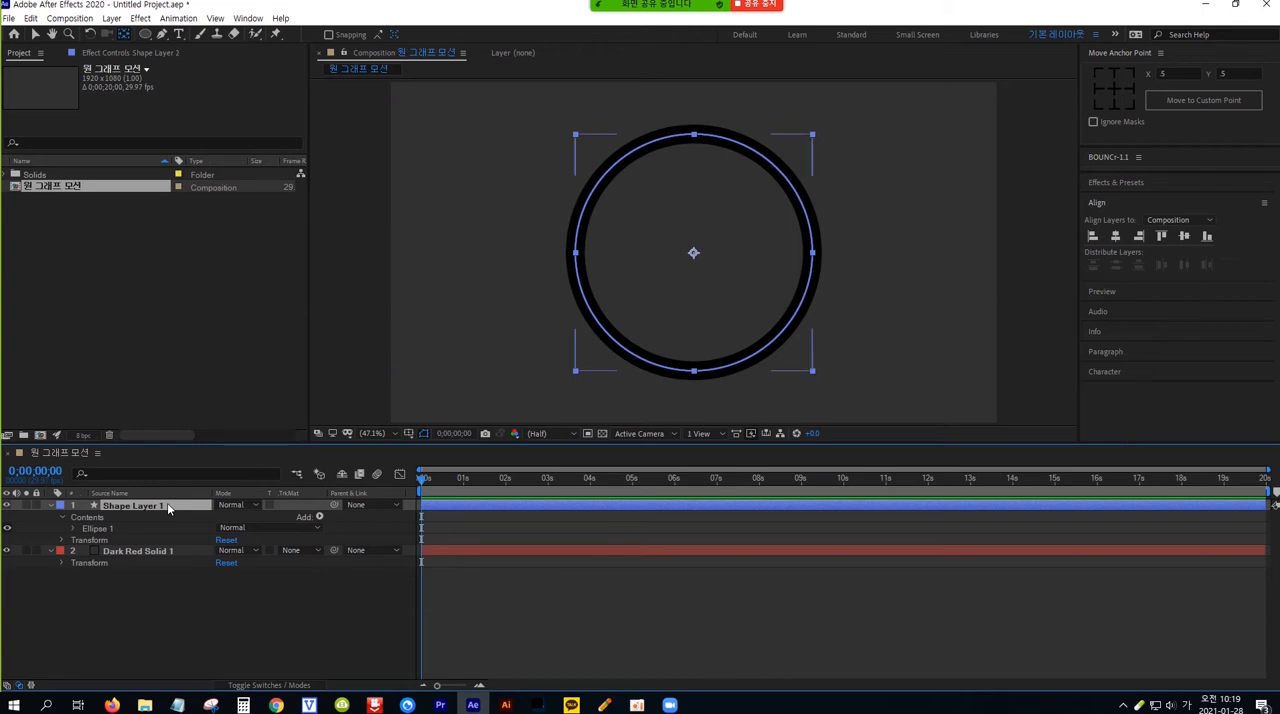
pyautogui.hotkey('ctrl', 'd')
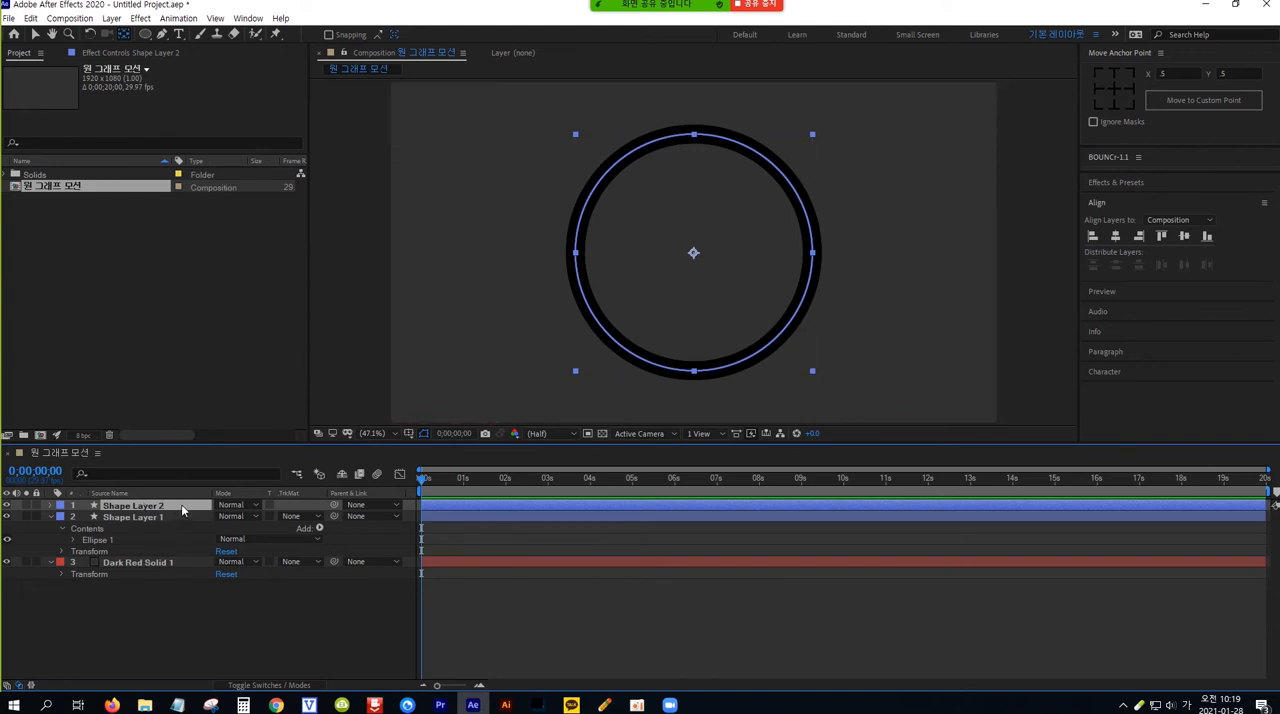
pyautogui.click(36, 34)
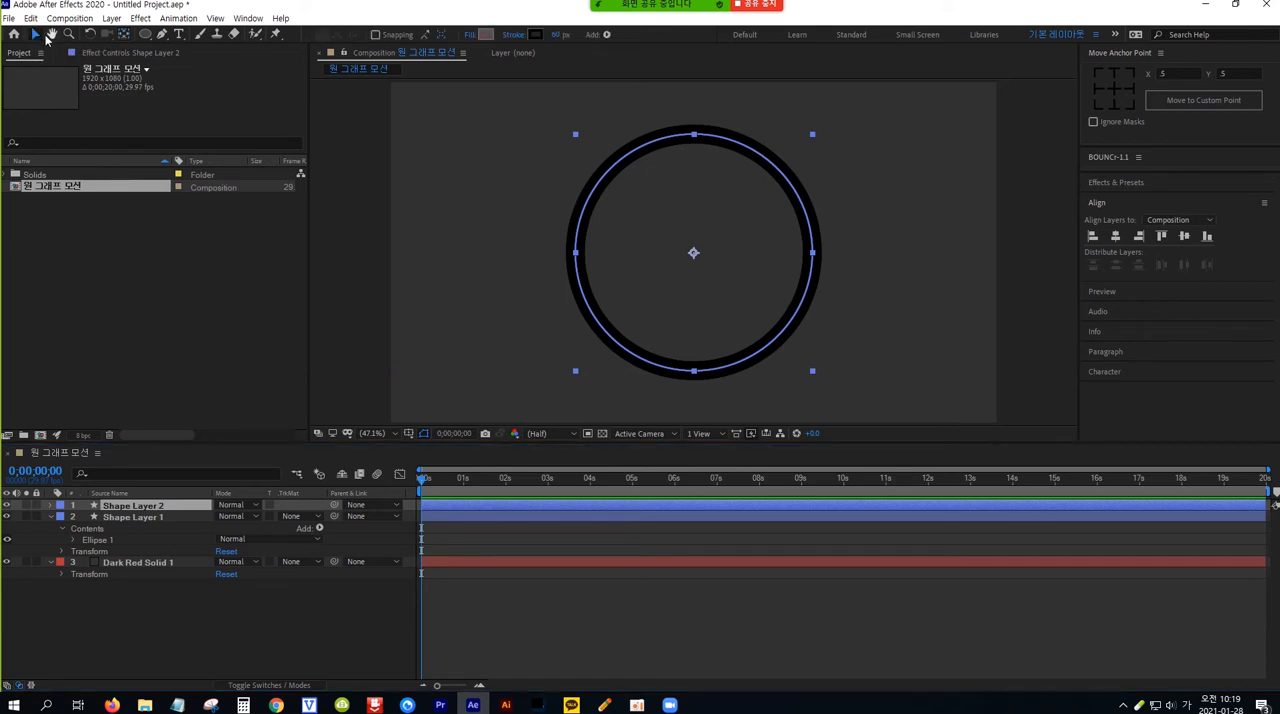
pyautogui.click(536, 35)
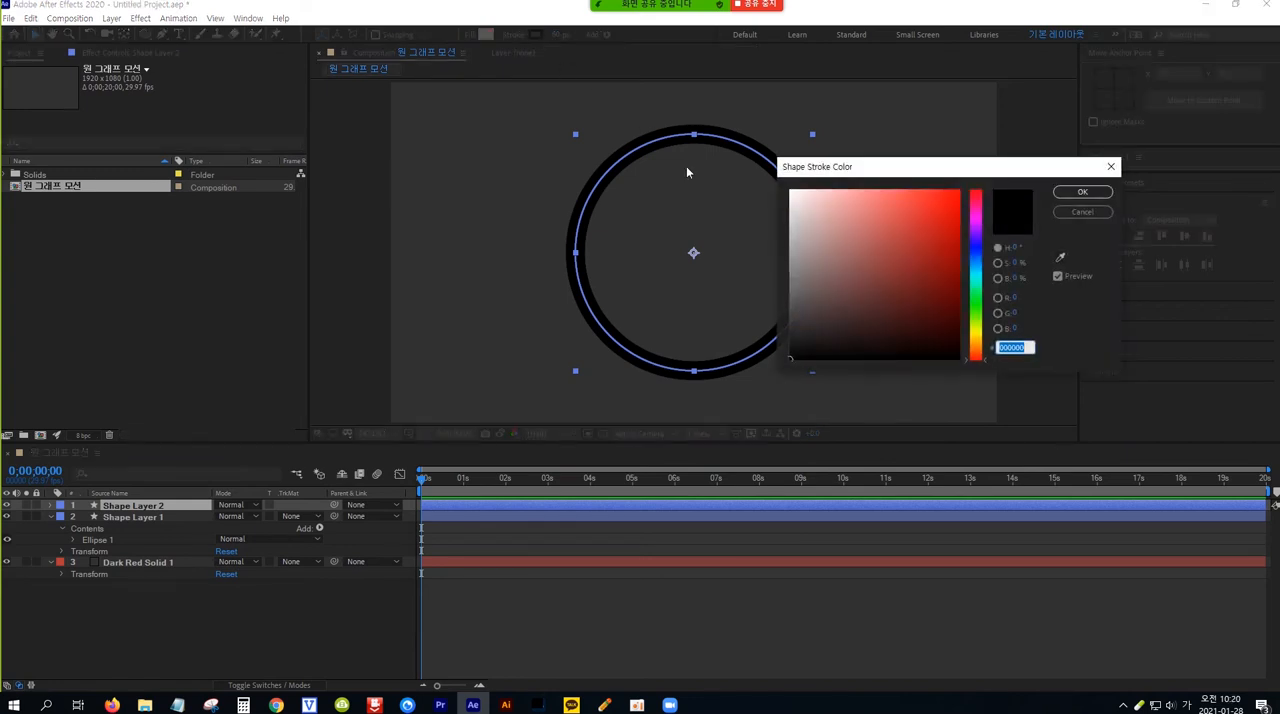
pyautogui.click(974, 327)
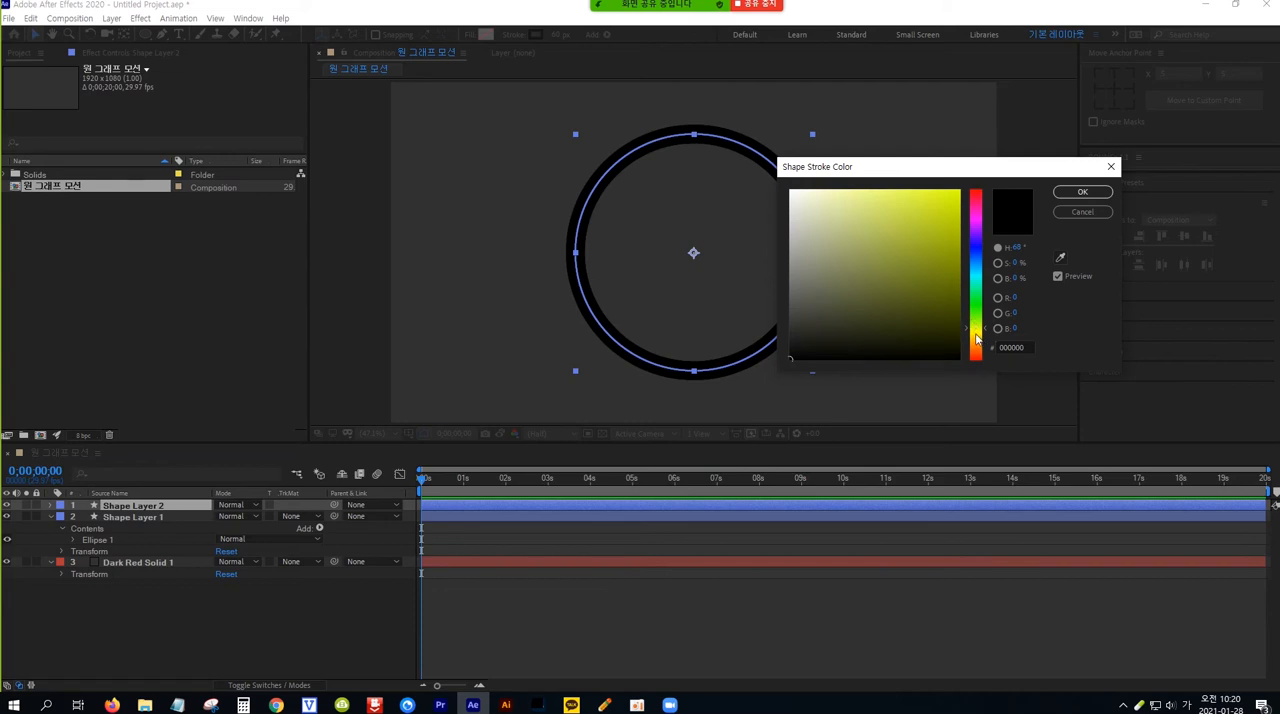
pyautogui.click(958, 192)
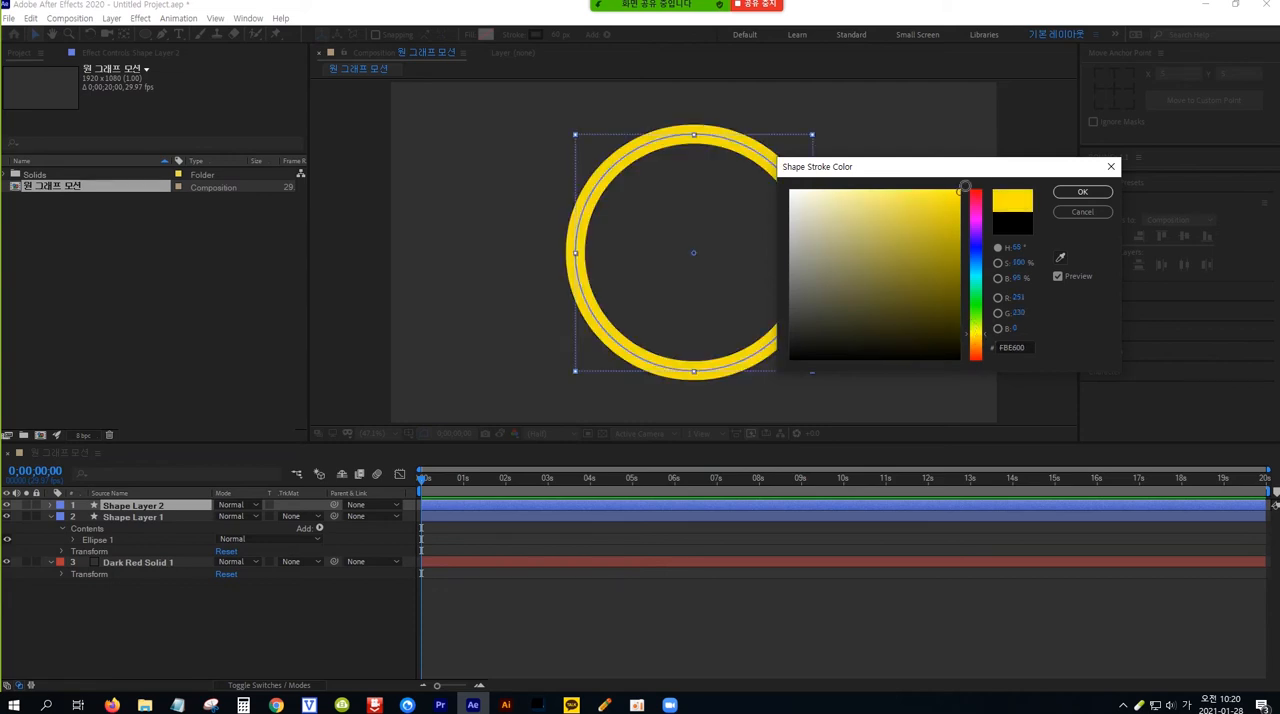
pyautogui.click(1082, 191)
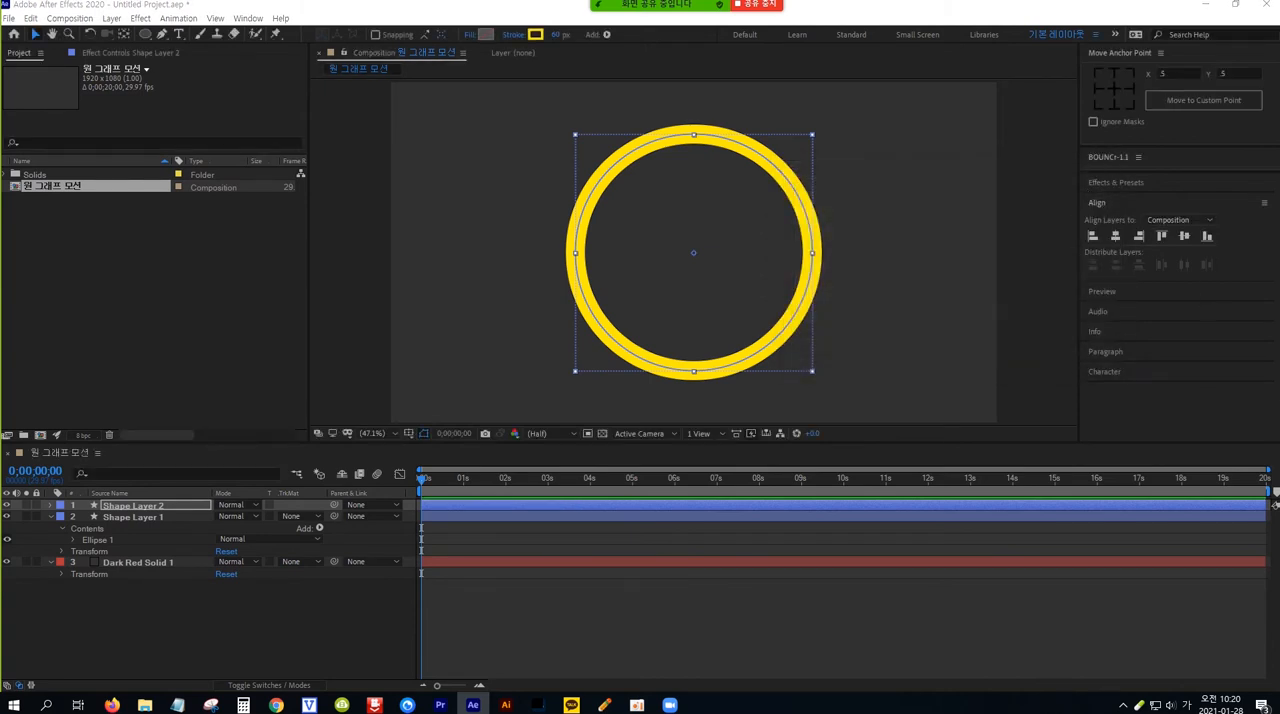
# Add Trim Paths to Shape Layer 2 and try out its Start and End values
pyautogui.click(50, 506)
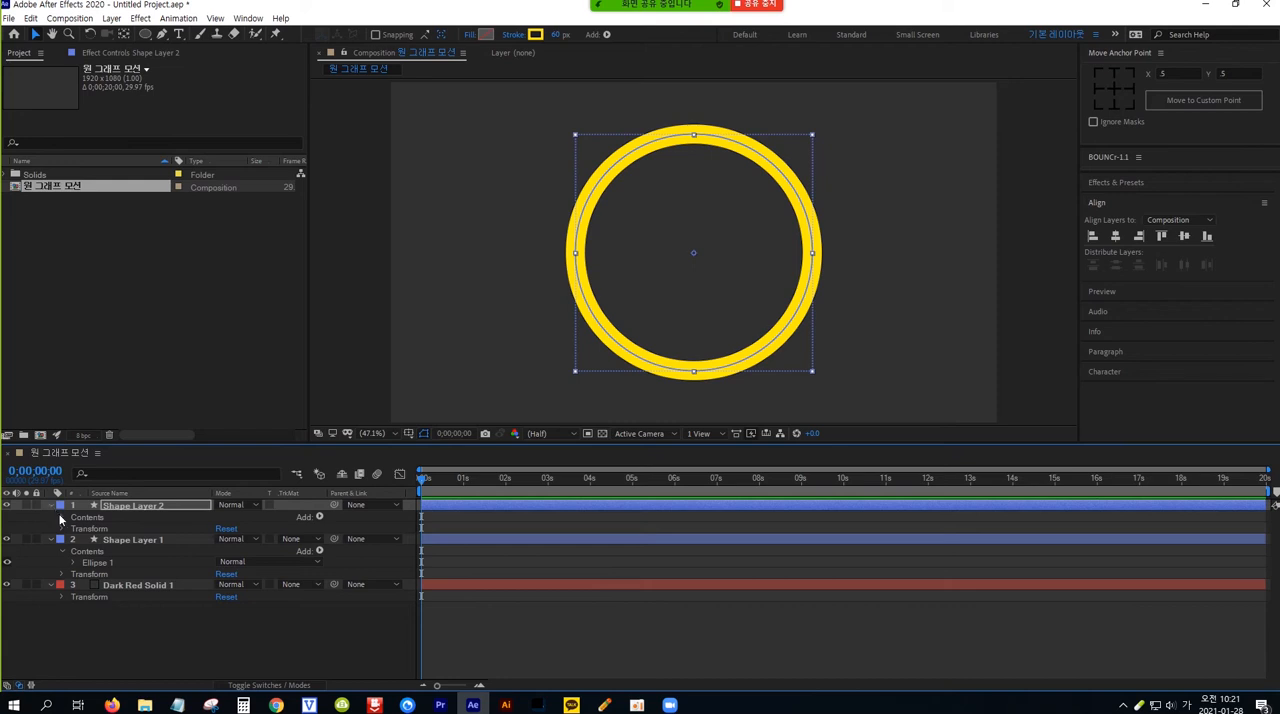
pyautogui.click(320, 517)
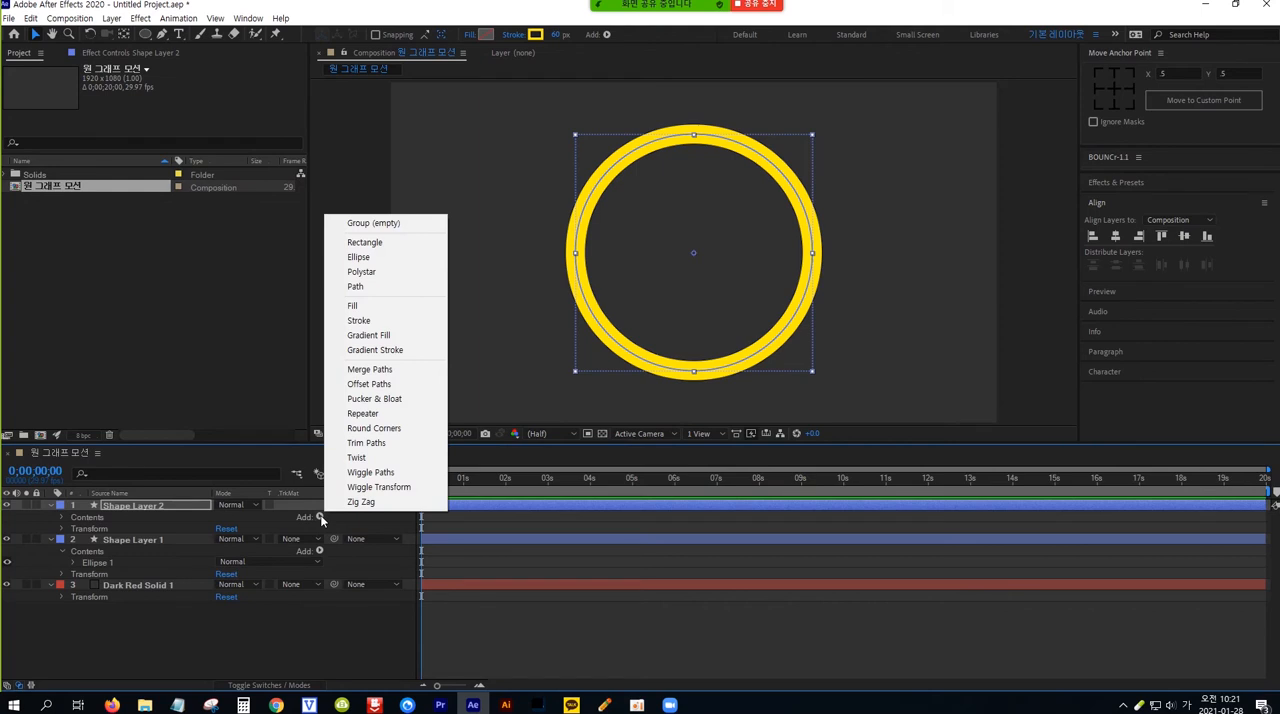
pyautogui.click(396, 443)
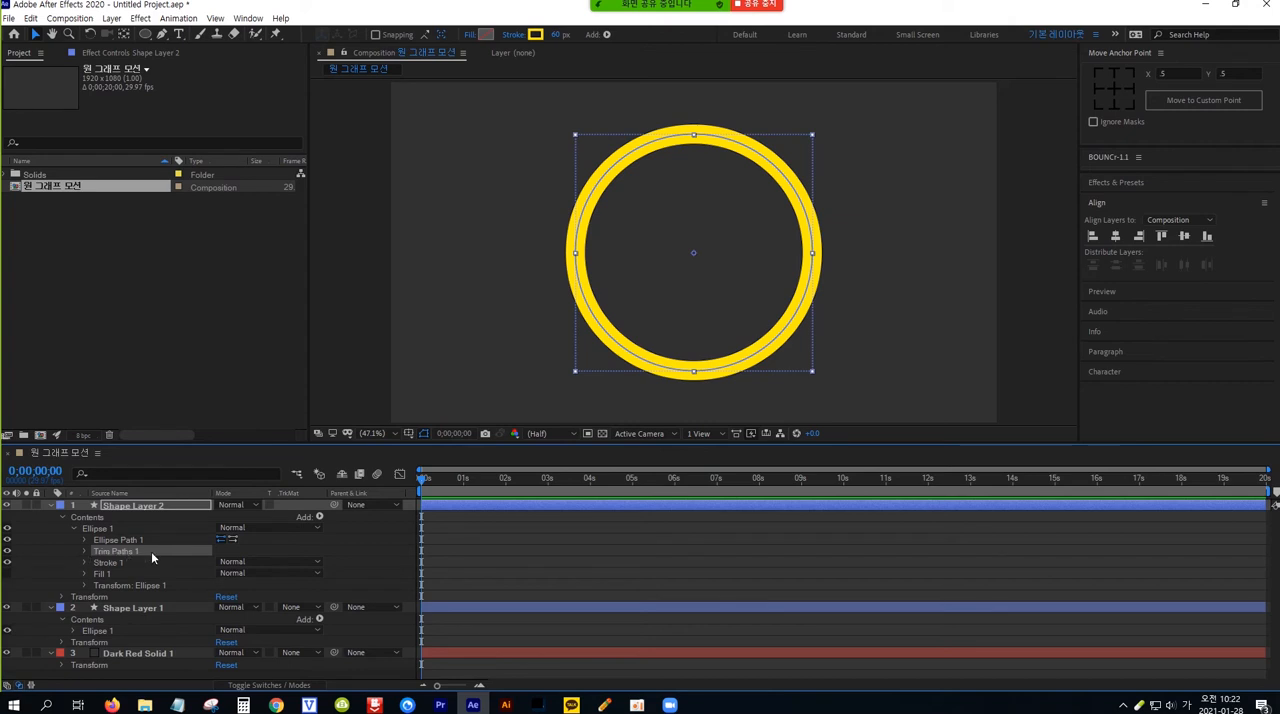
pyautogui.click(85, 551)
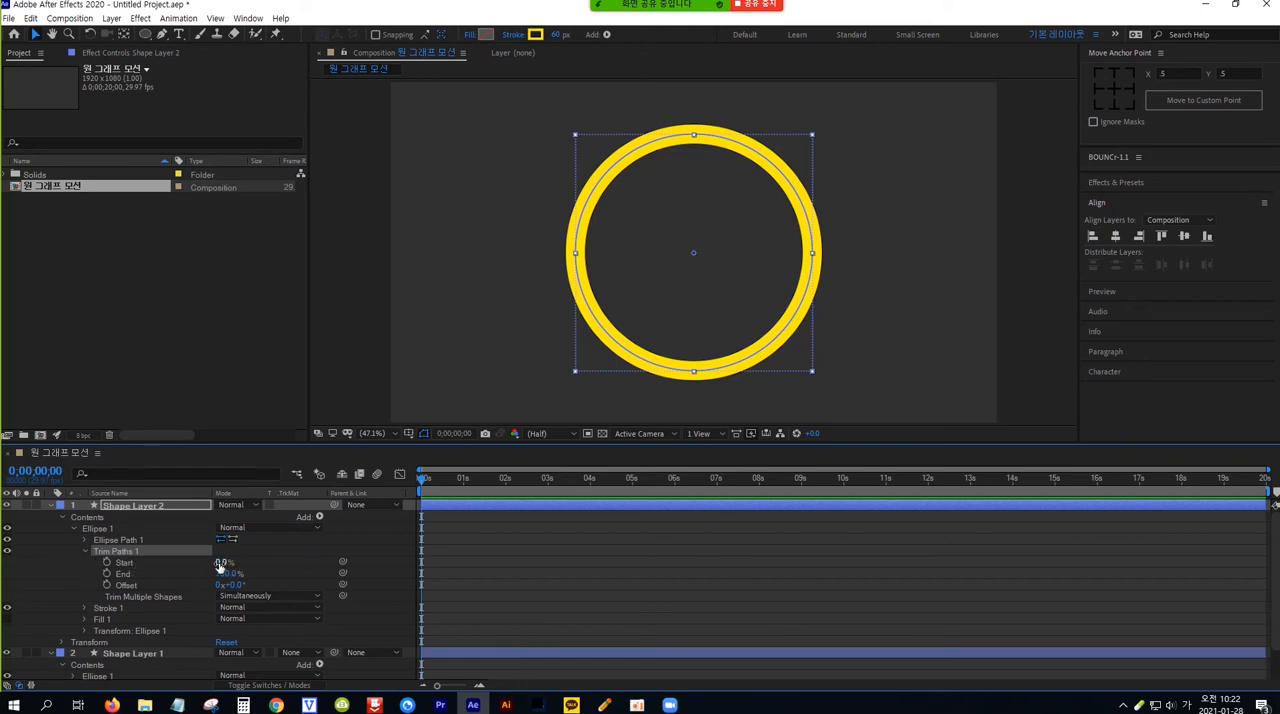
pyautogui.moveTo(220, 565)
pyautogui.mouseDown()
pyautogui.moveTo(247, 562)
pyautogui.moveTo(214, 563)
pyautogui.mouseUp()
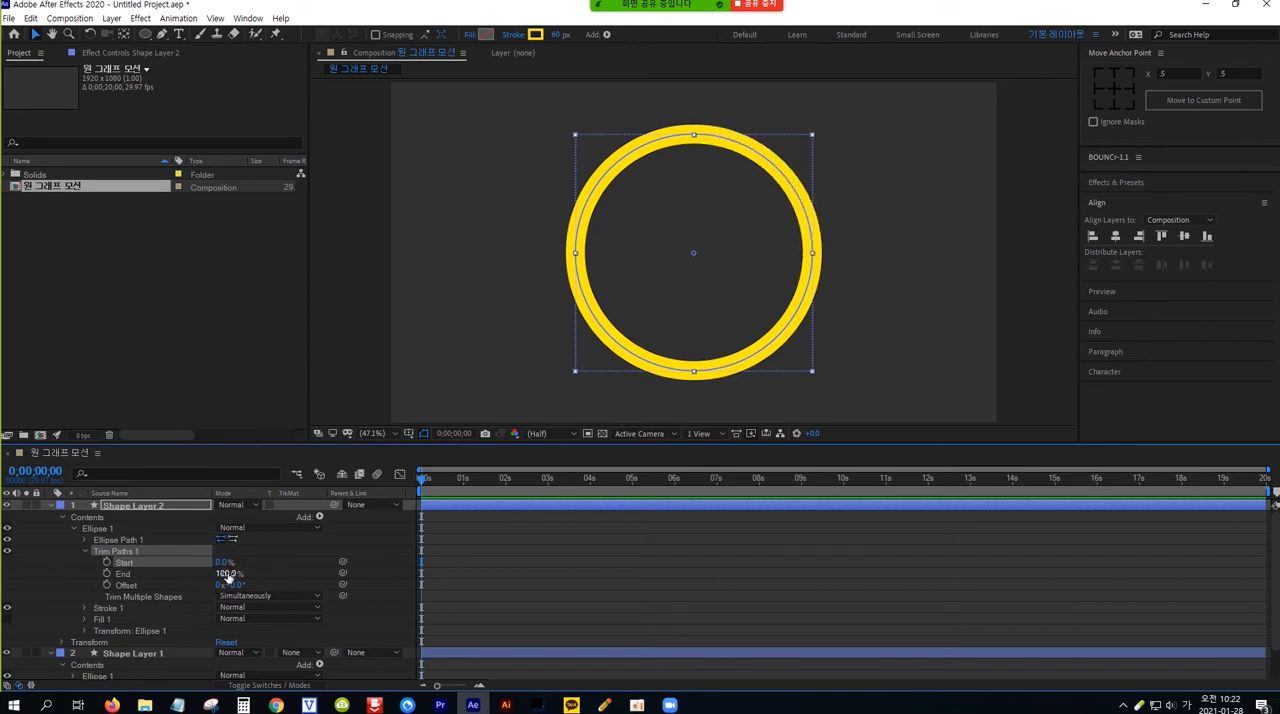
pyautogui.moveTo(231, 574)
pyautogui.mouseDown()
pyautogui.moveTo(206, 573)
pyautogui.moveTo(245, 573)
pyautogui.mouseUp()
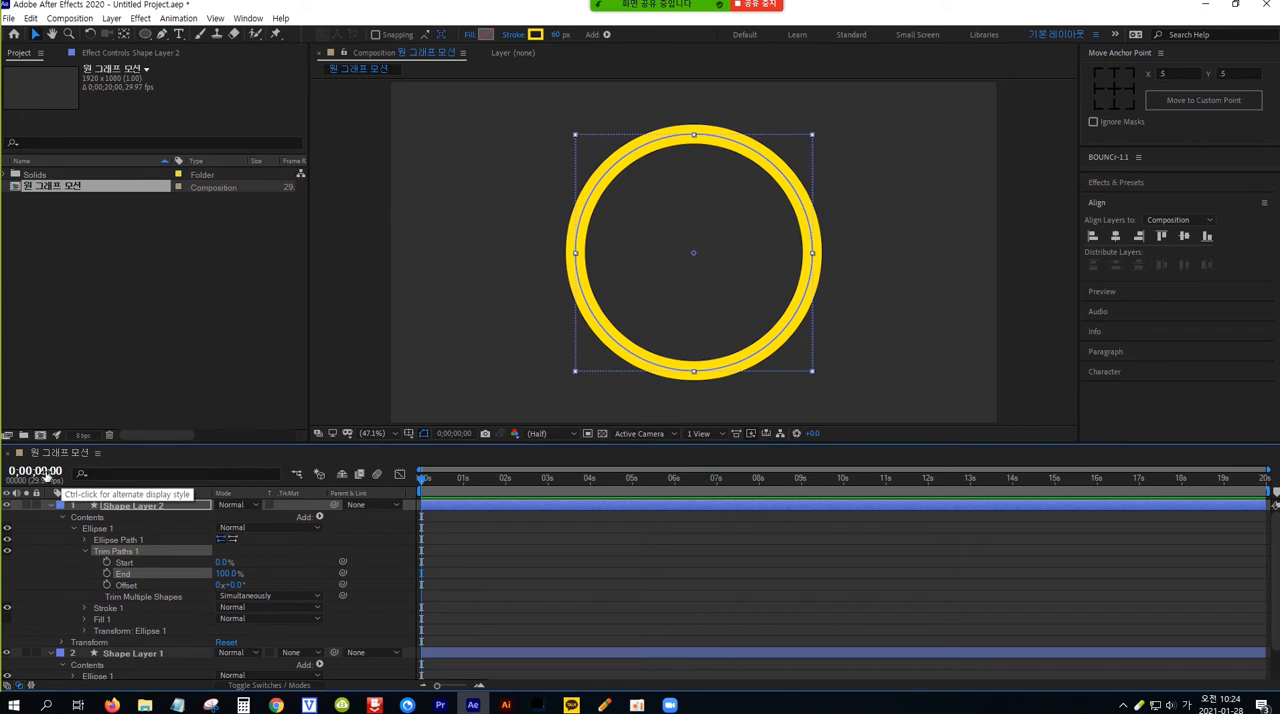
# Set the Trim Paths End value to 80% at 4 seconds and add a keyframe for it there
pyautogui.click(45, 474)
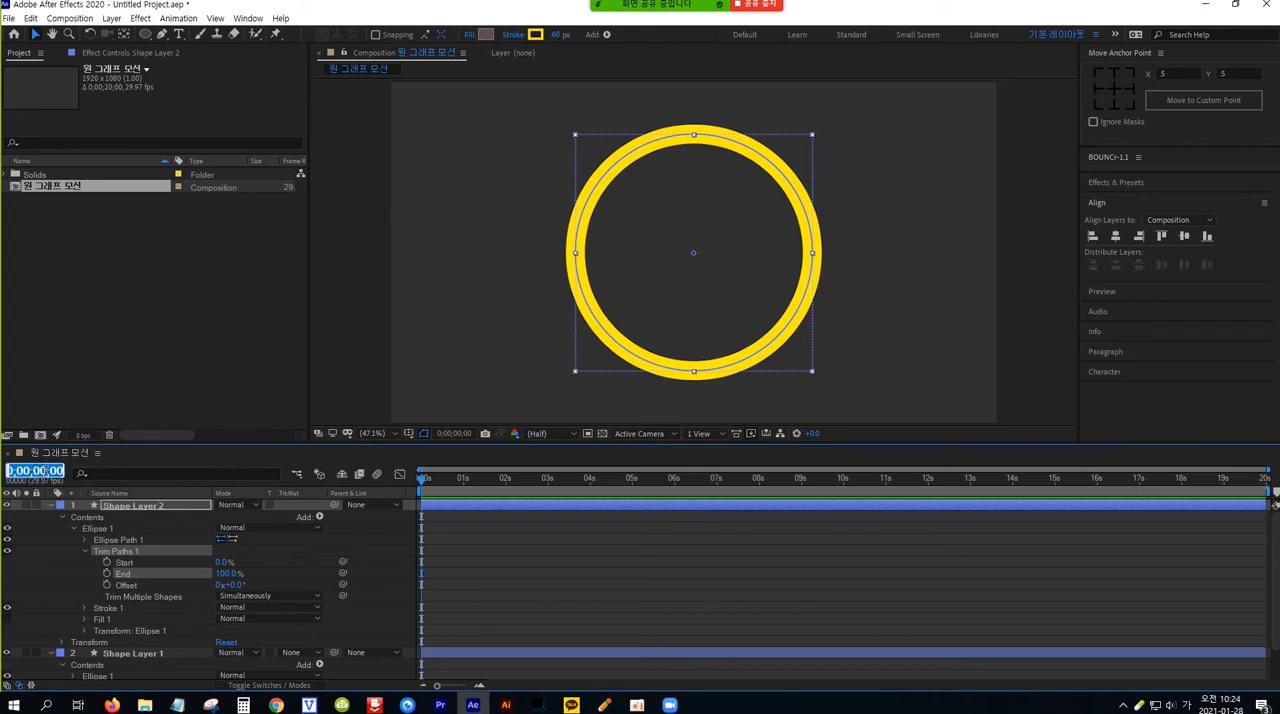
pyautogui.write('400')
pyautogui.press('Return')
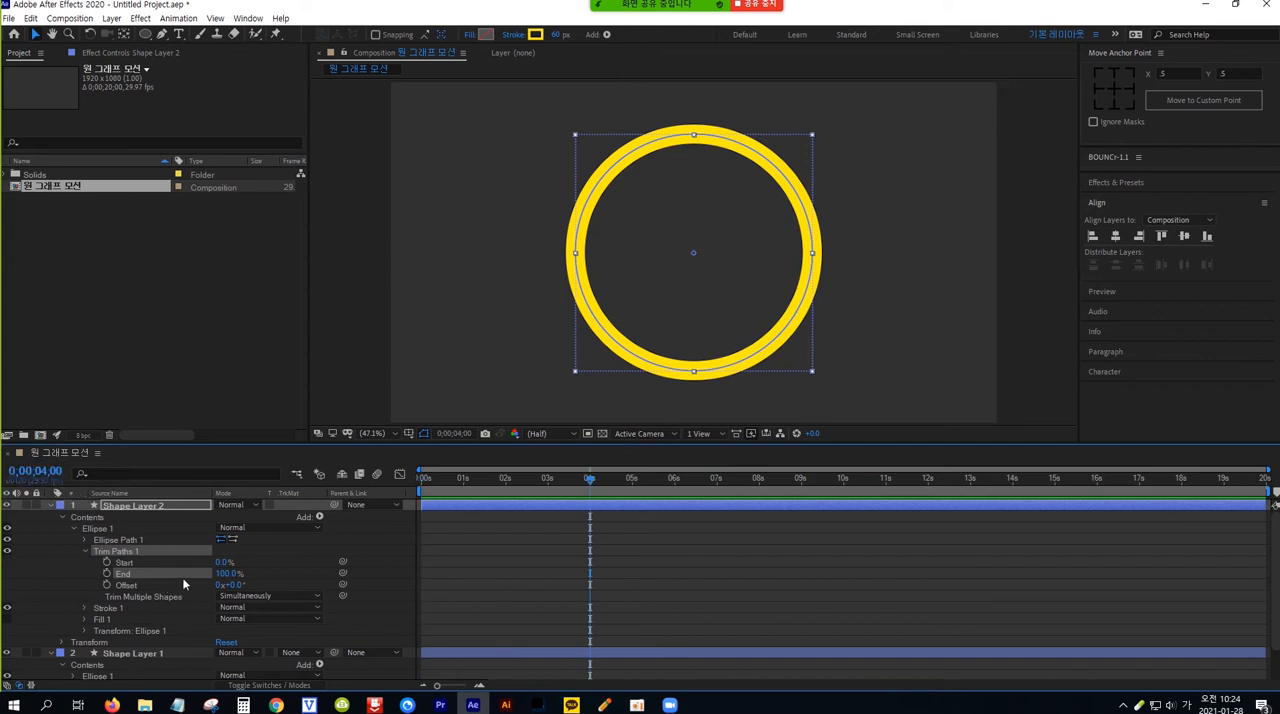
pyautogui.click(228, 573)
pyautogui.write('80')
pyautogui.press('Return')
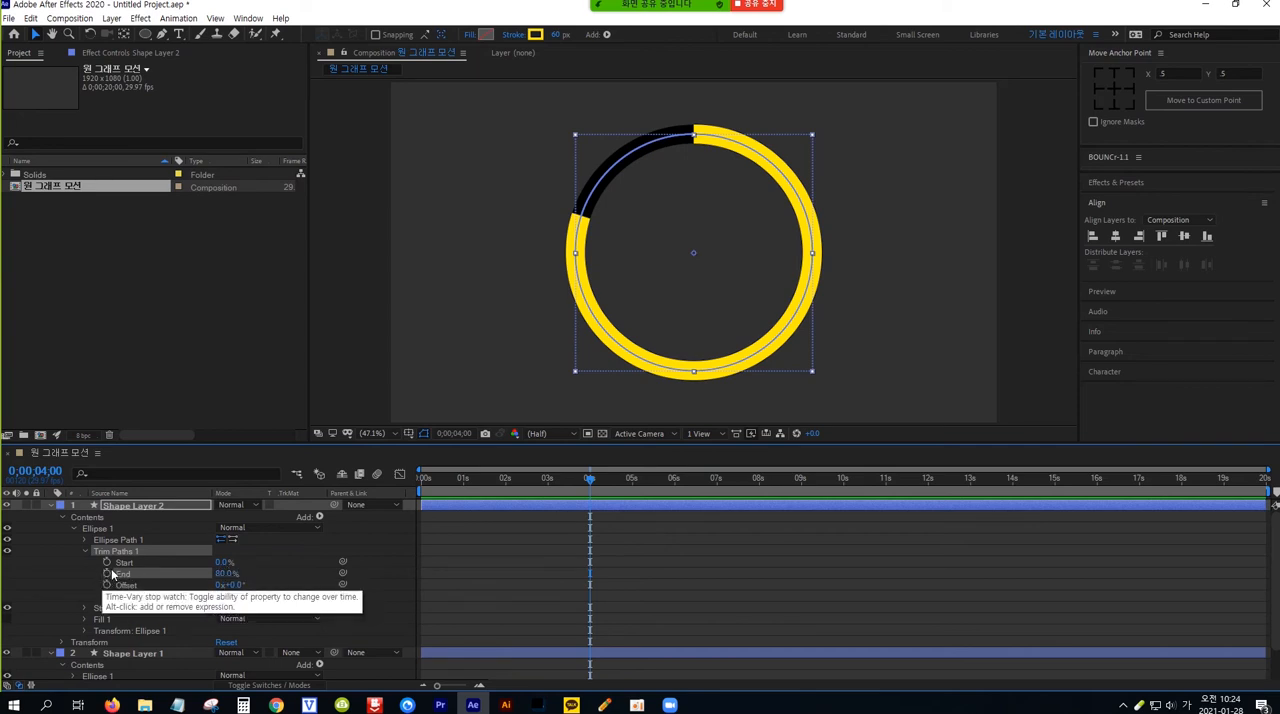
pyautogui.click(107, 574)
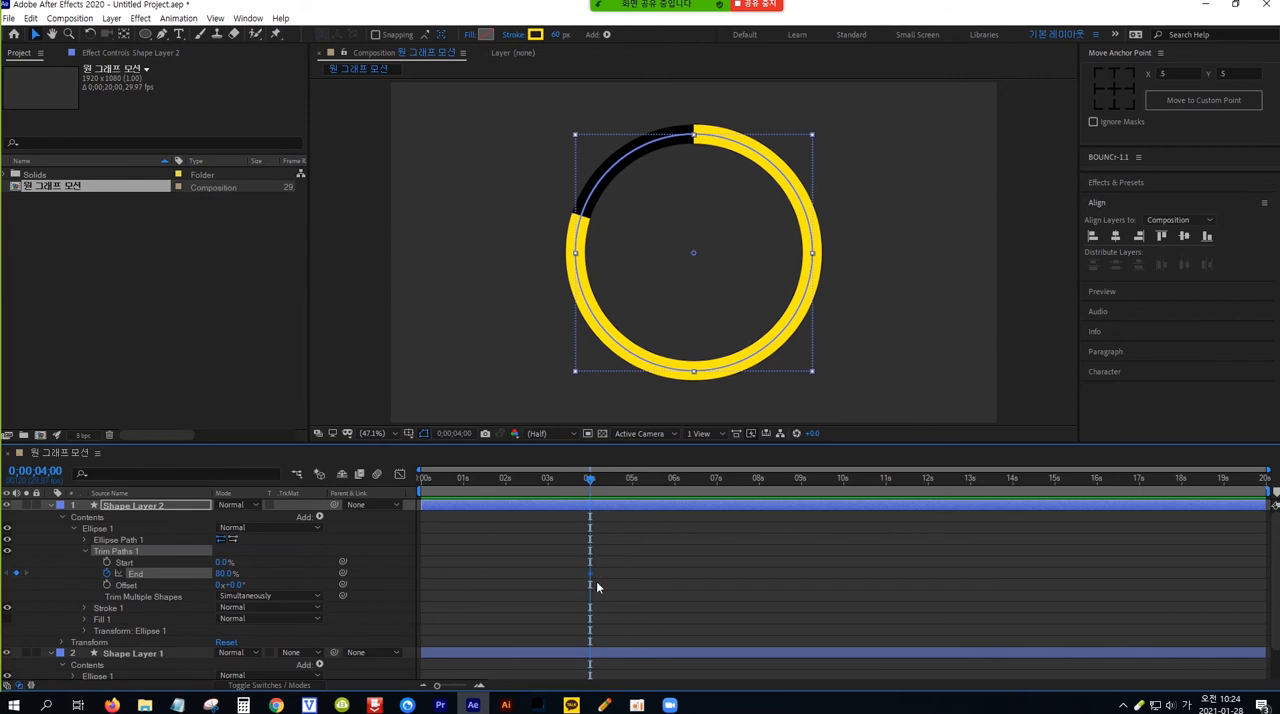
# Keyframe the Trim Paths End value at 0% at the start of the timeline and preview the animation
pyautogui.press('Home')
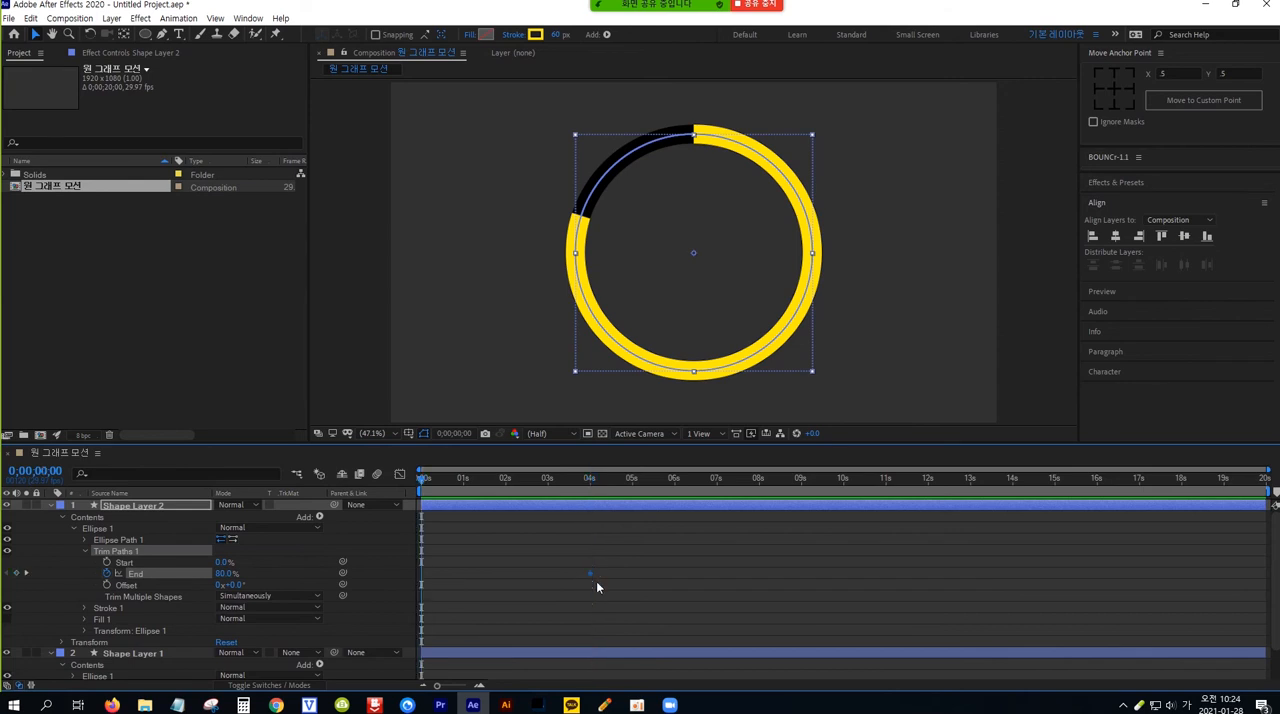
pyautogui.click(226, 573)
pyautogui.write('0')
pyautogui.press('Return')
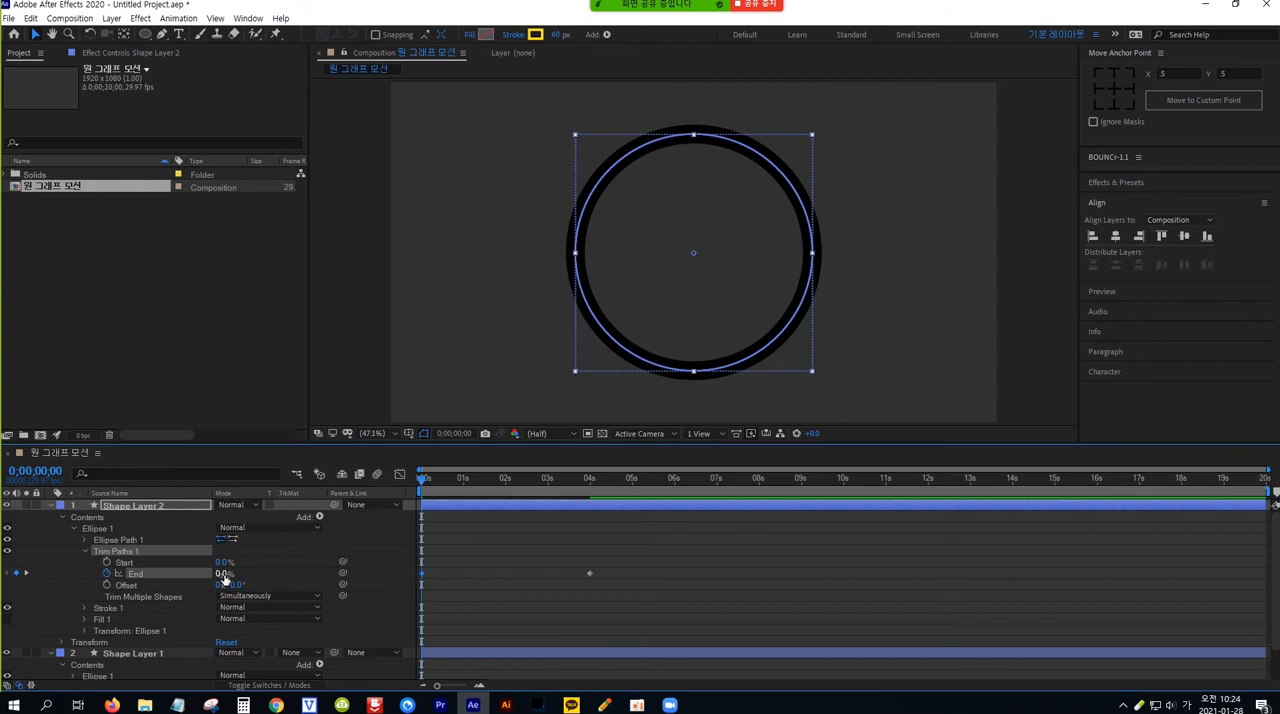
pyautogui.press('space')
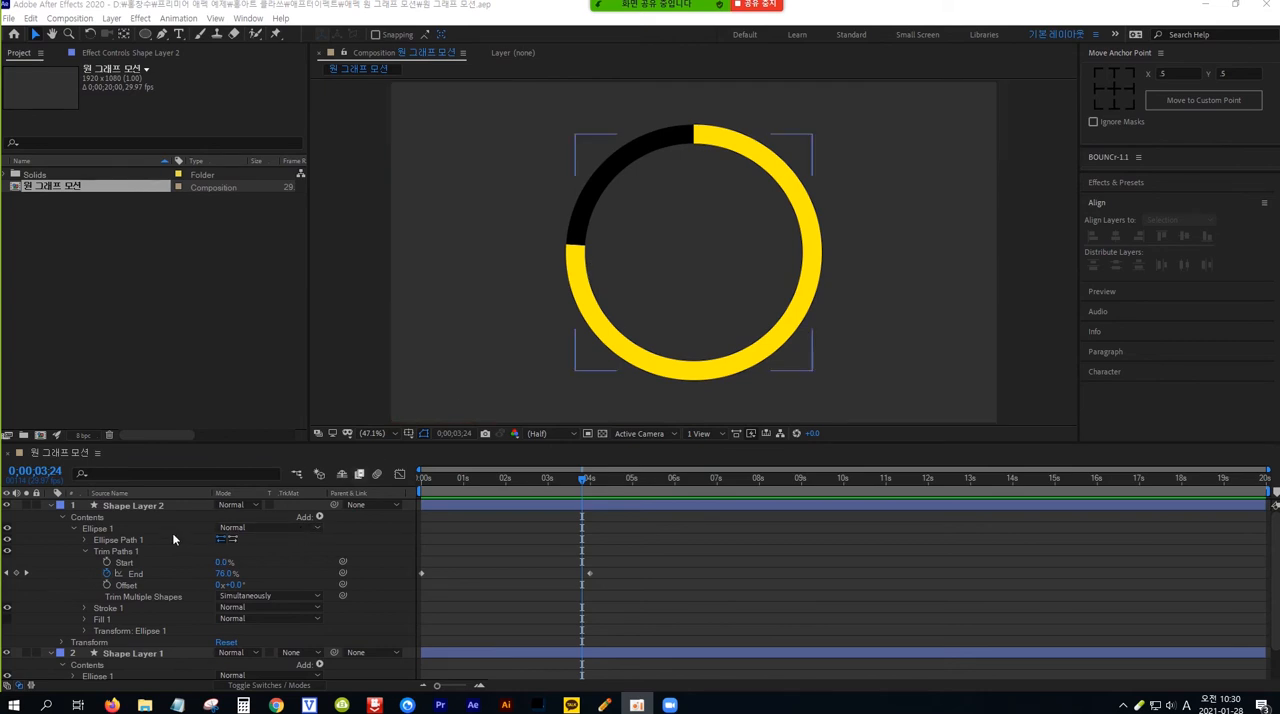
# Try out a dash on Shape Layer 2's stroke, remove it, and set the stroke's Line Cap to Round Cap
pyautogui.click(129, 607)
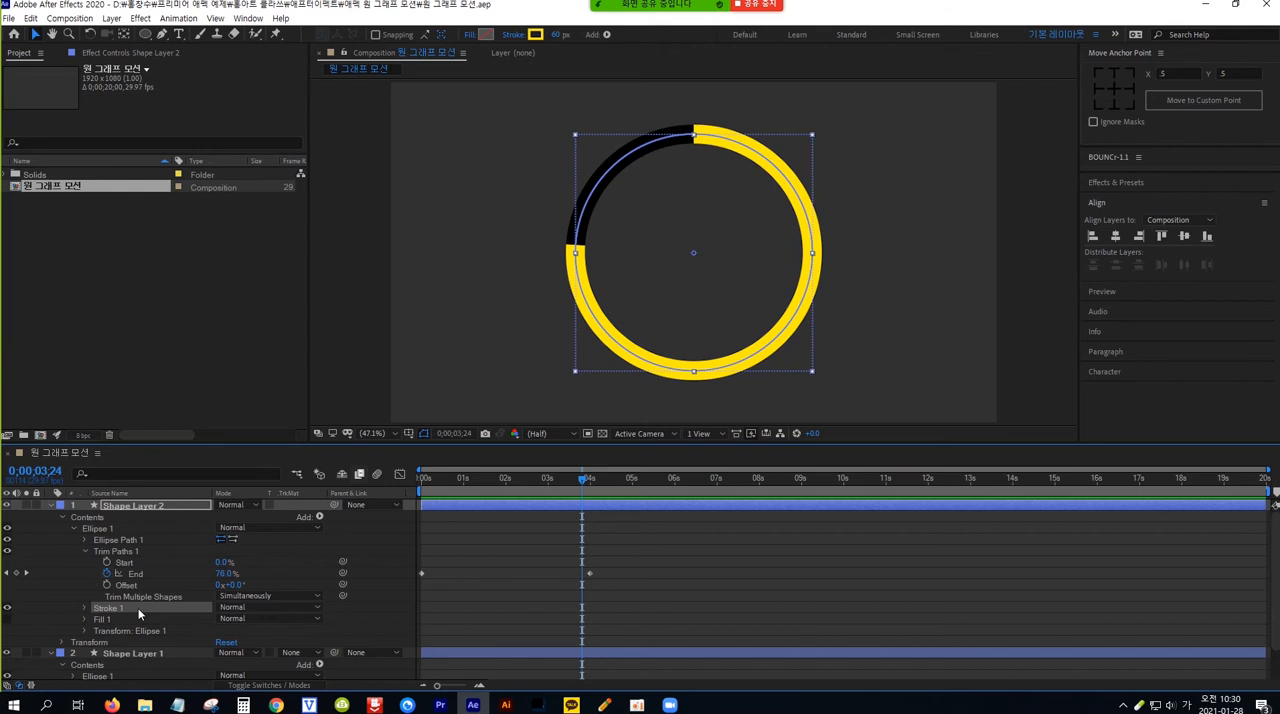
pyautogui.click(84, 607)
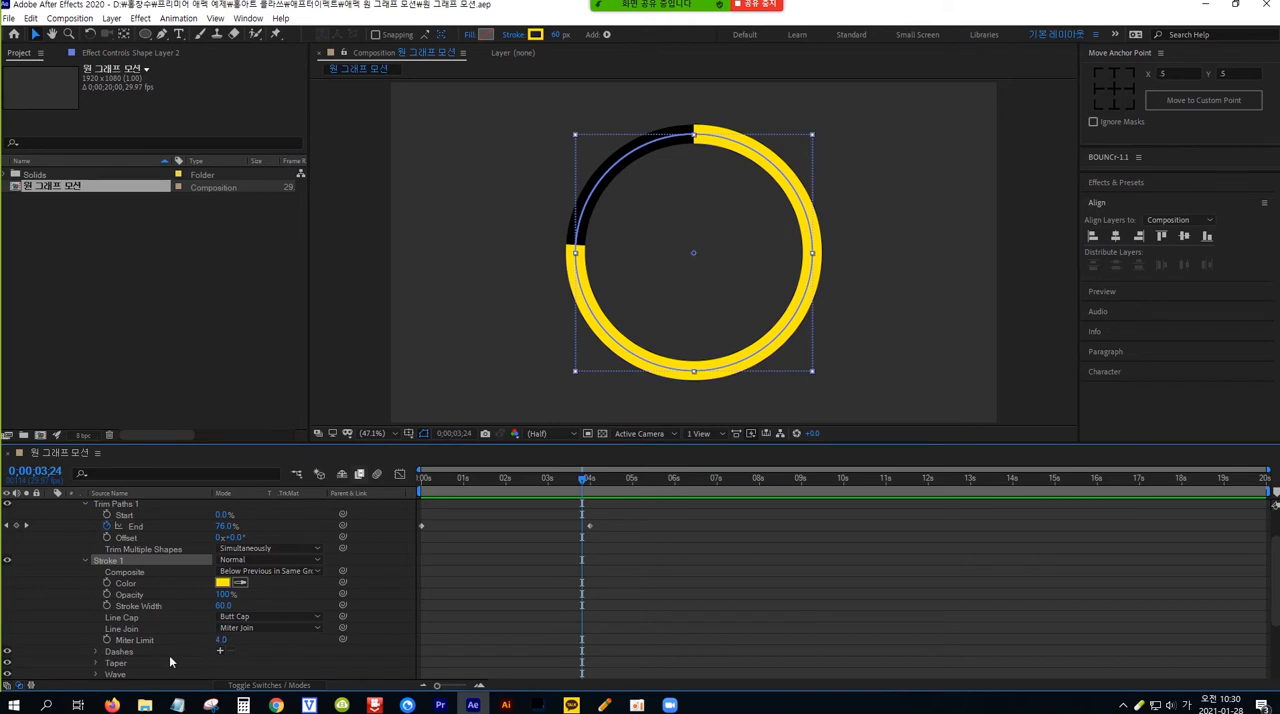
pyautogui.click(221, 653)
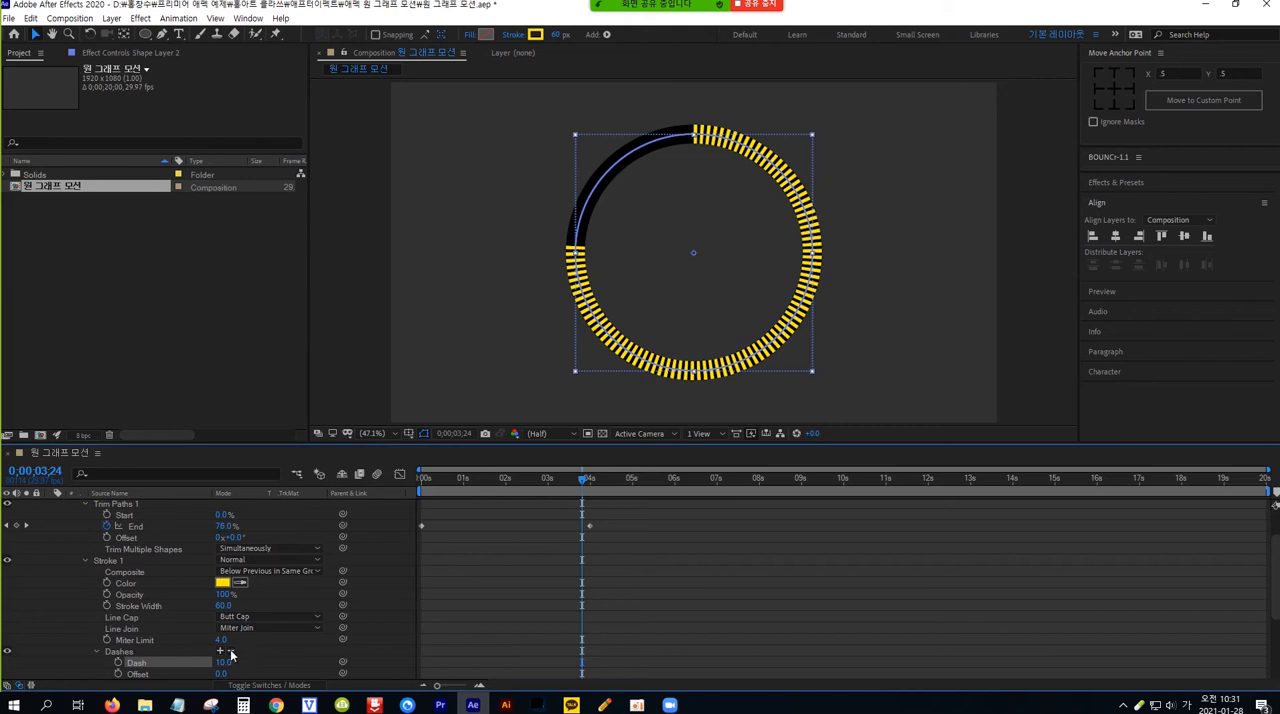
pyautogui.click(232, 651)
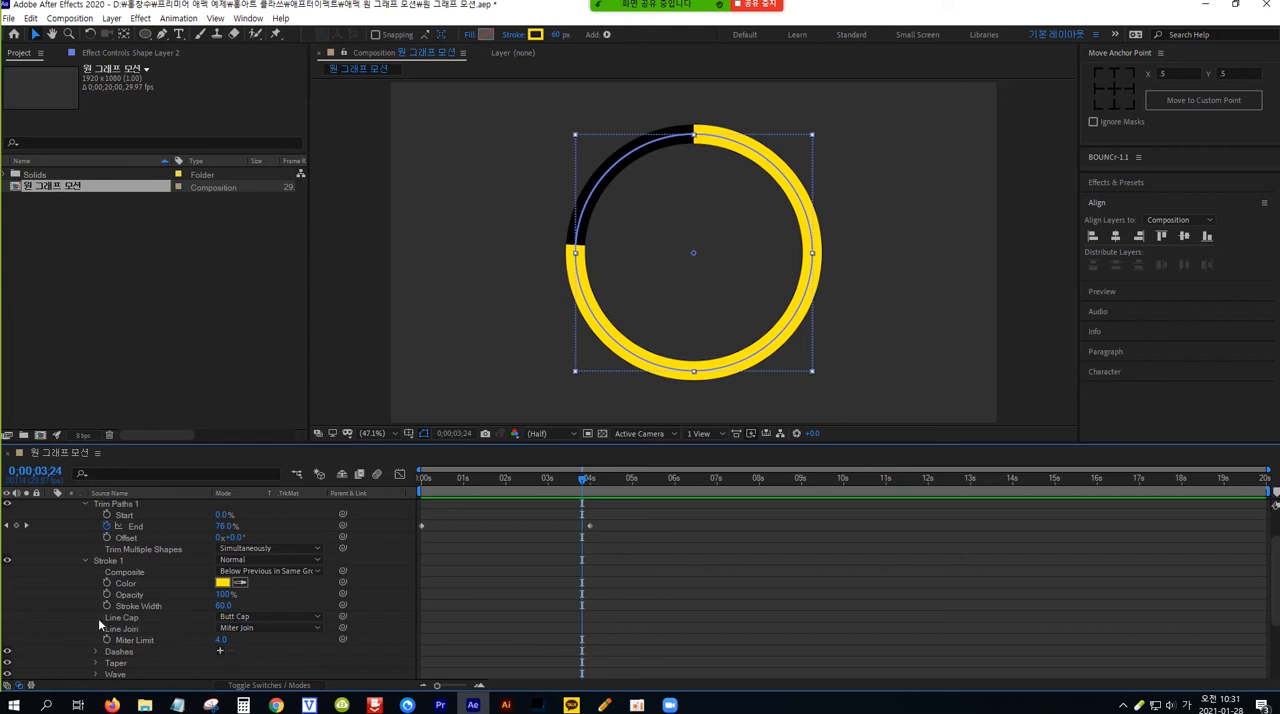
pyautogui.click(282, 618)
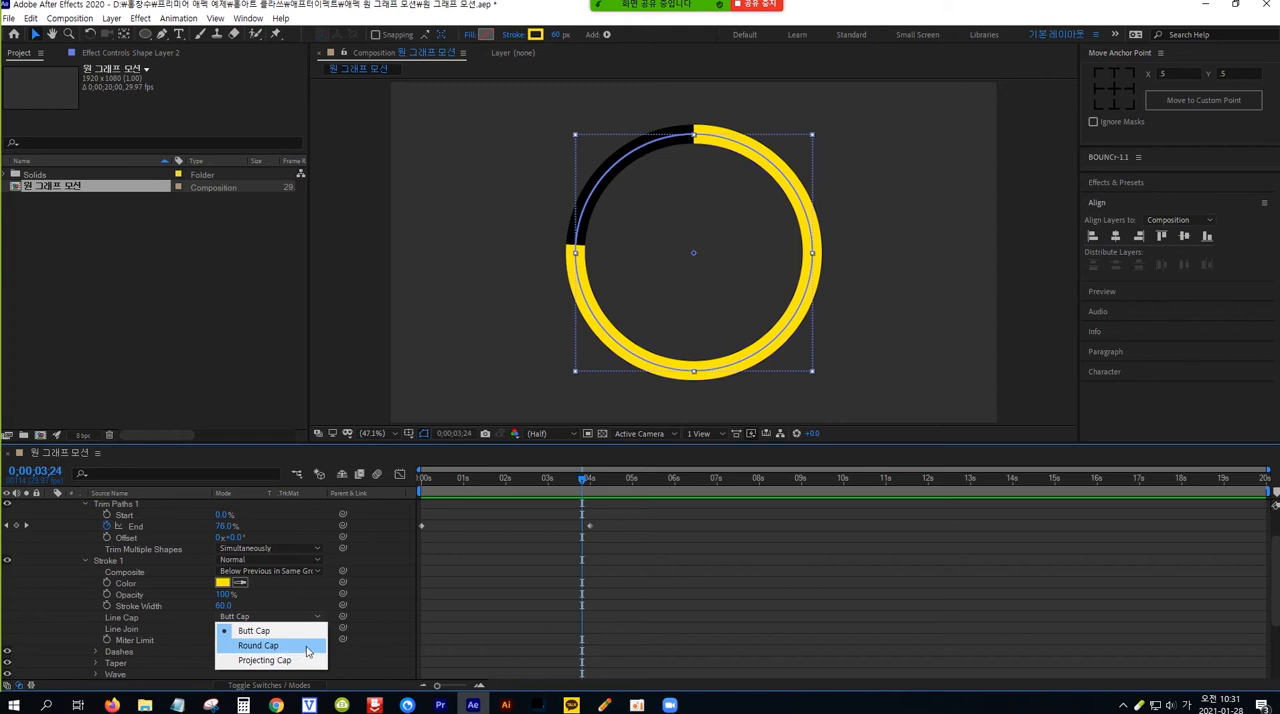
pyautogui.click(307, 647)
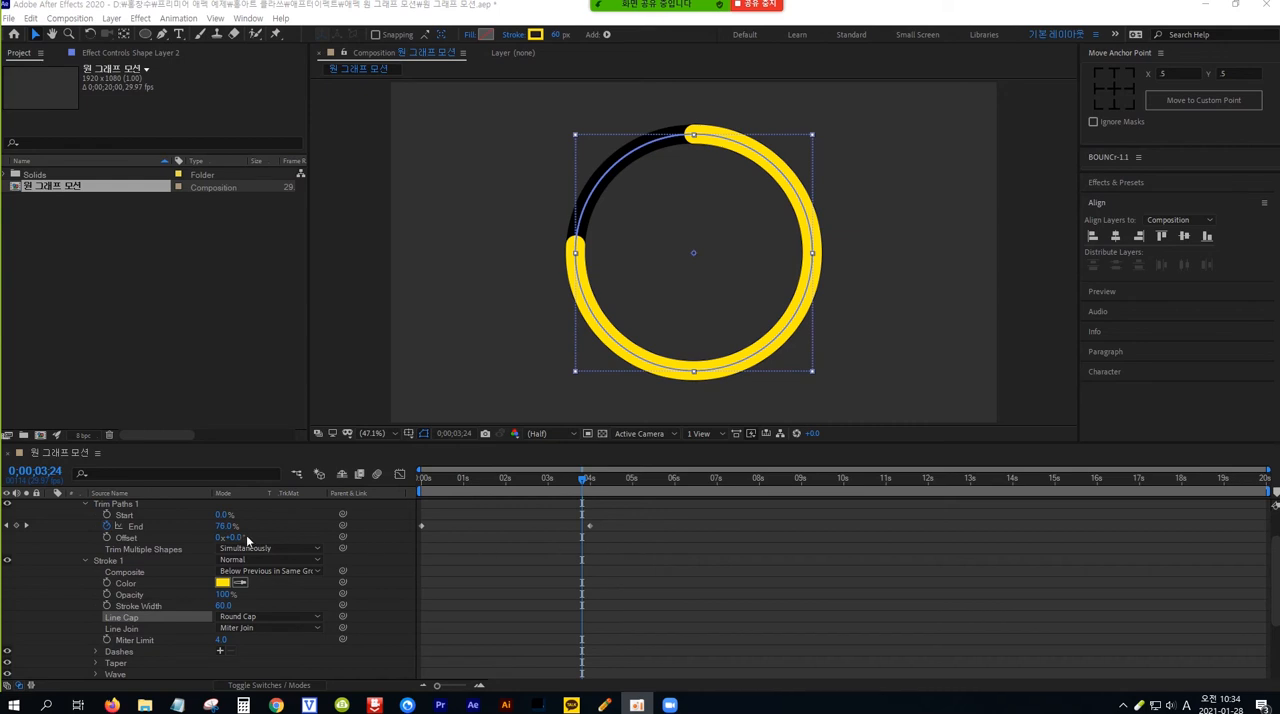
# Apply Easy Ease to both Trim Paths End keyframes and preview the animation from the beginning
pyautogui.click(135, 524)
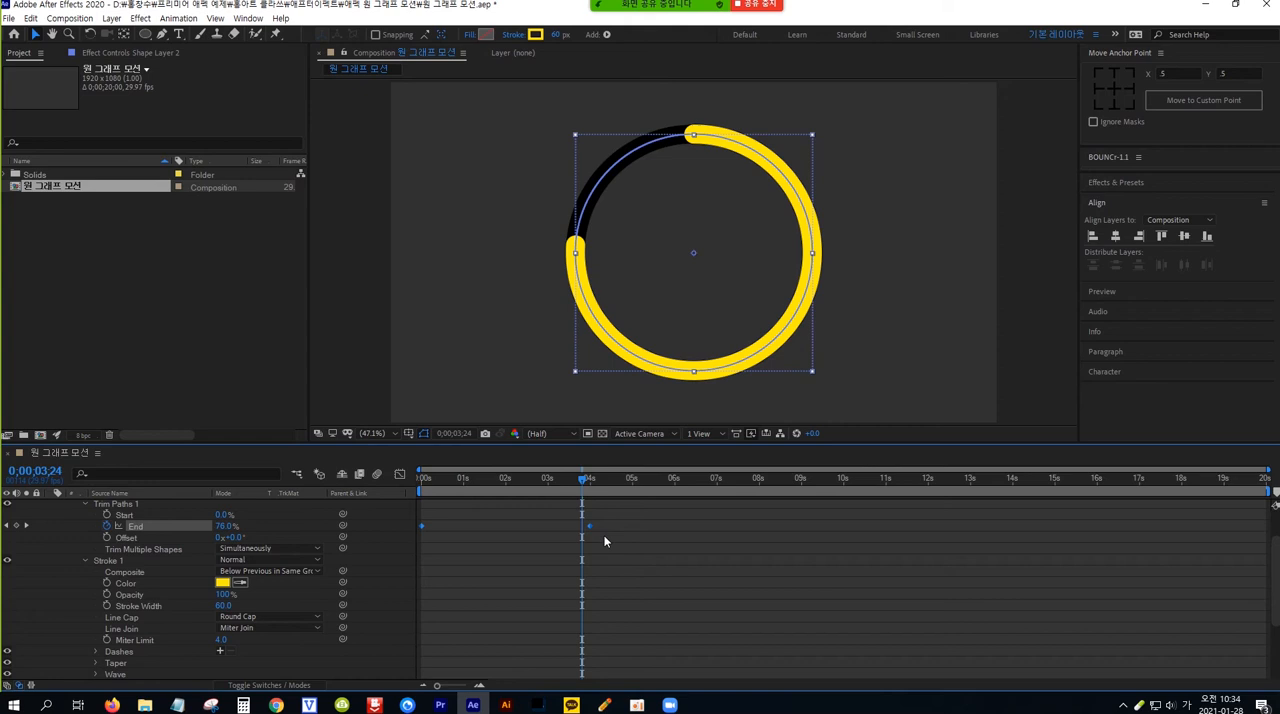
pyautogui.press('Hangul')
pyautogui.press('F9')
pyautogui.press('Home')
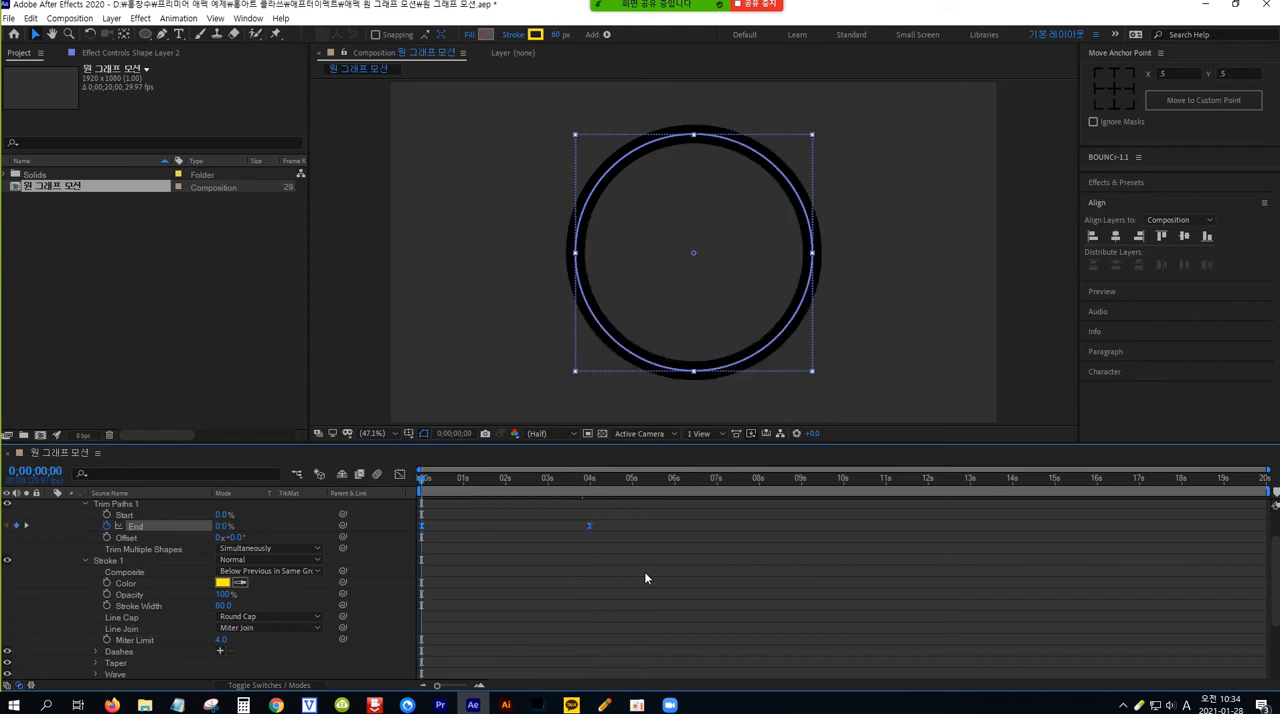
pyautogui.press('space')
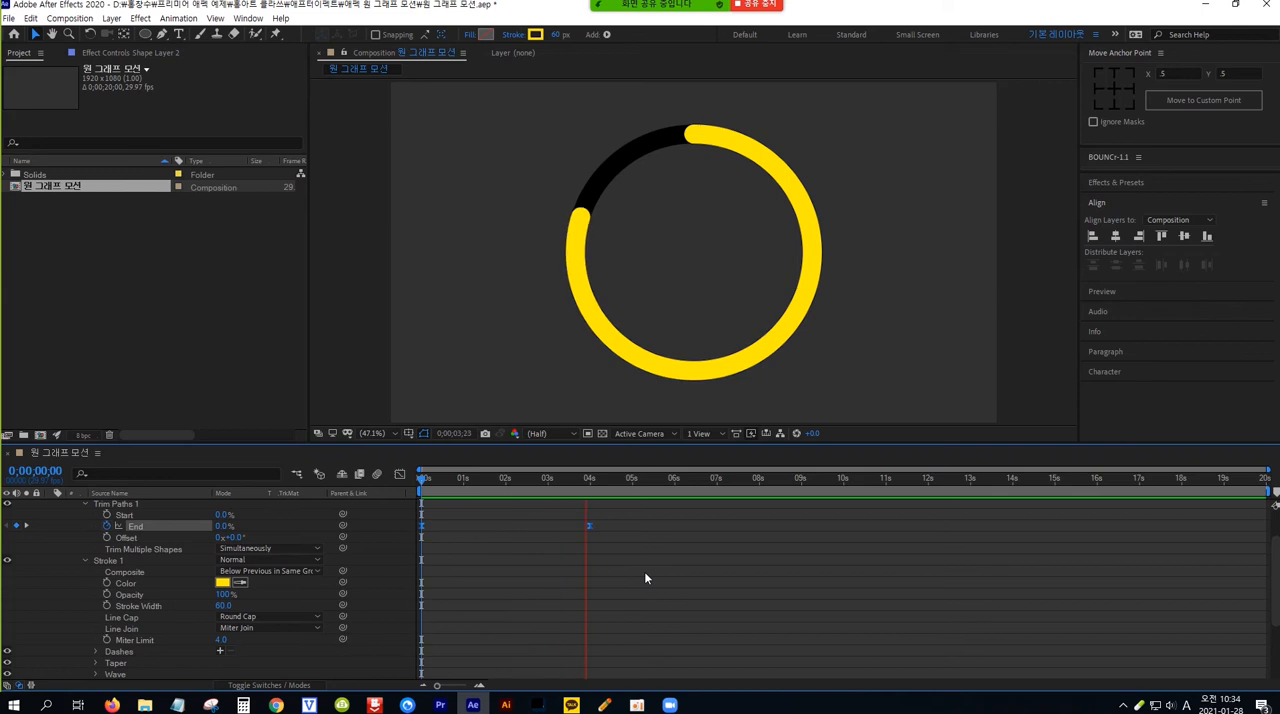
pyautogui.press('space')
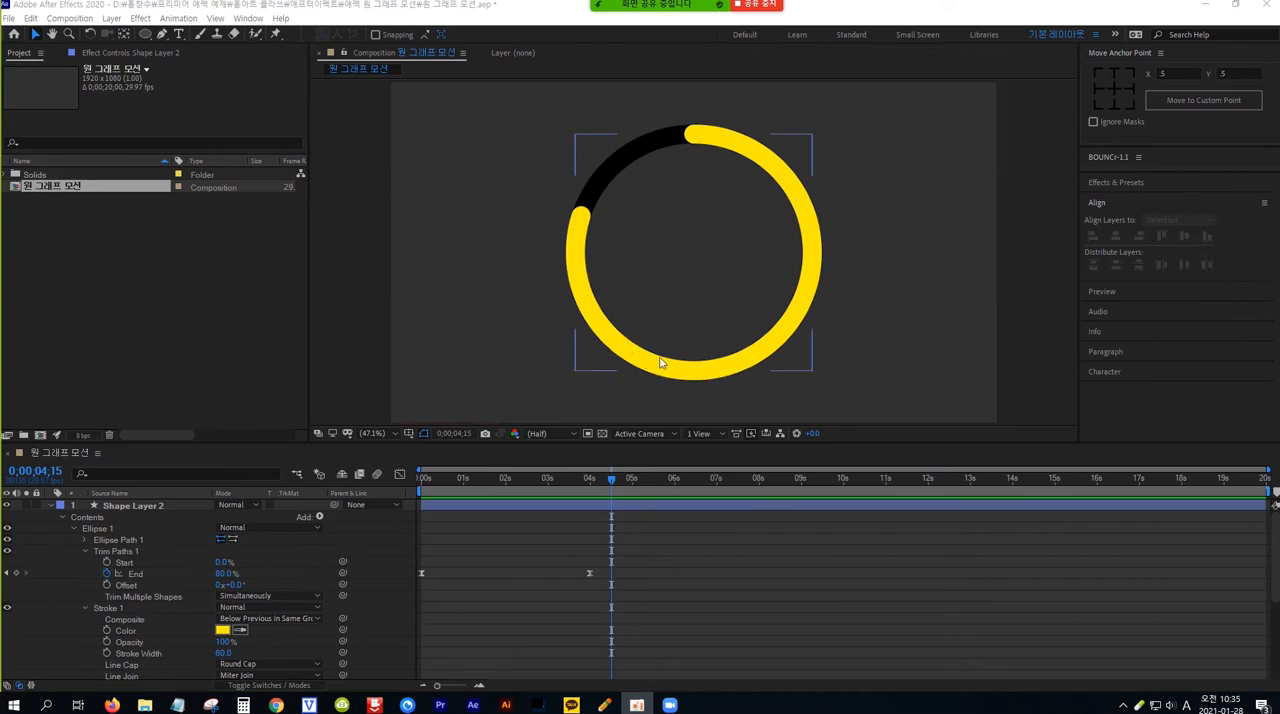
# Collapse the properties of Shape Layer 2 and apply the Gradient Ramp effect to the layer
pyautogui.click(123, 505)
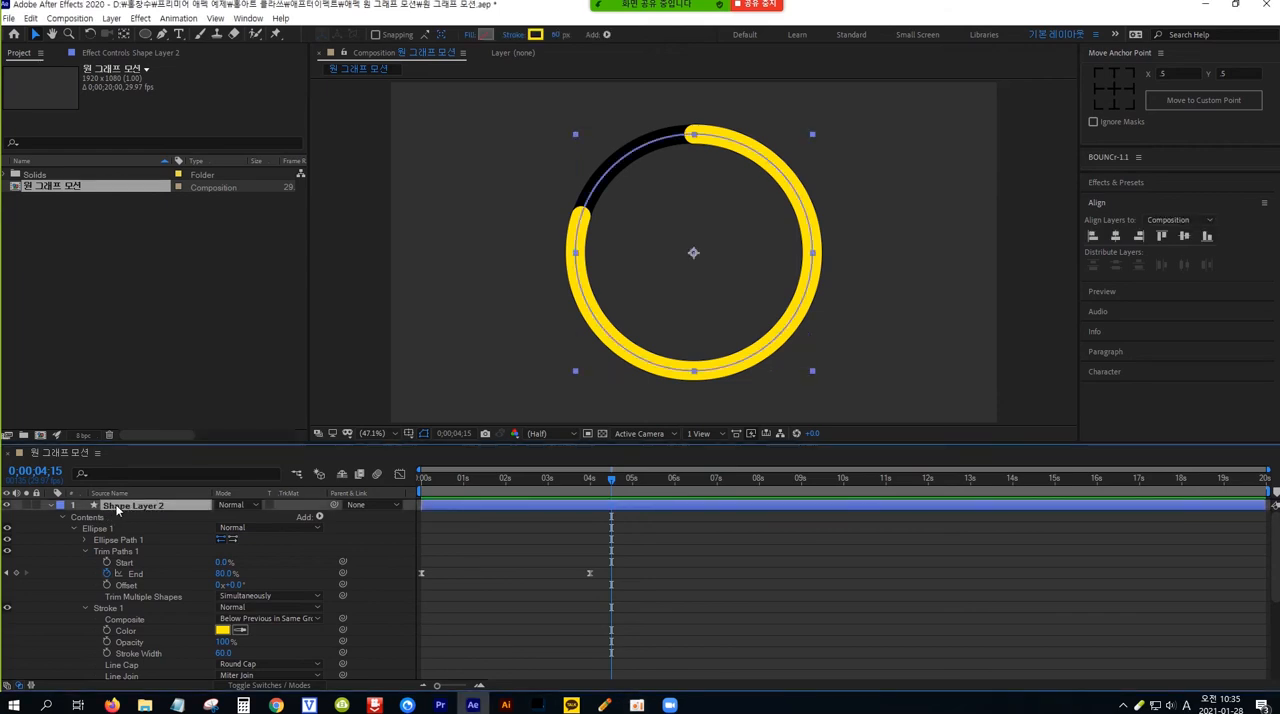
pyautogui.click(52, 507)
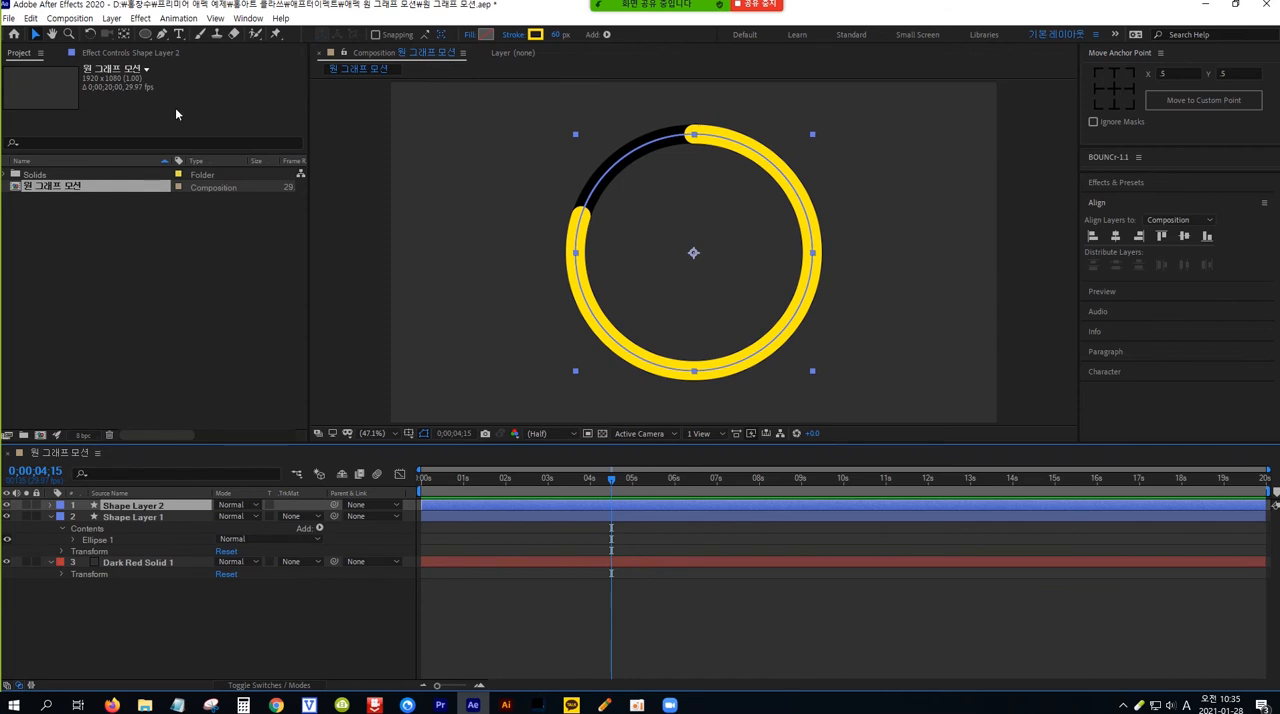
pyautogui.click(141, 20)
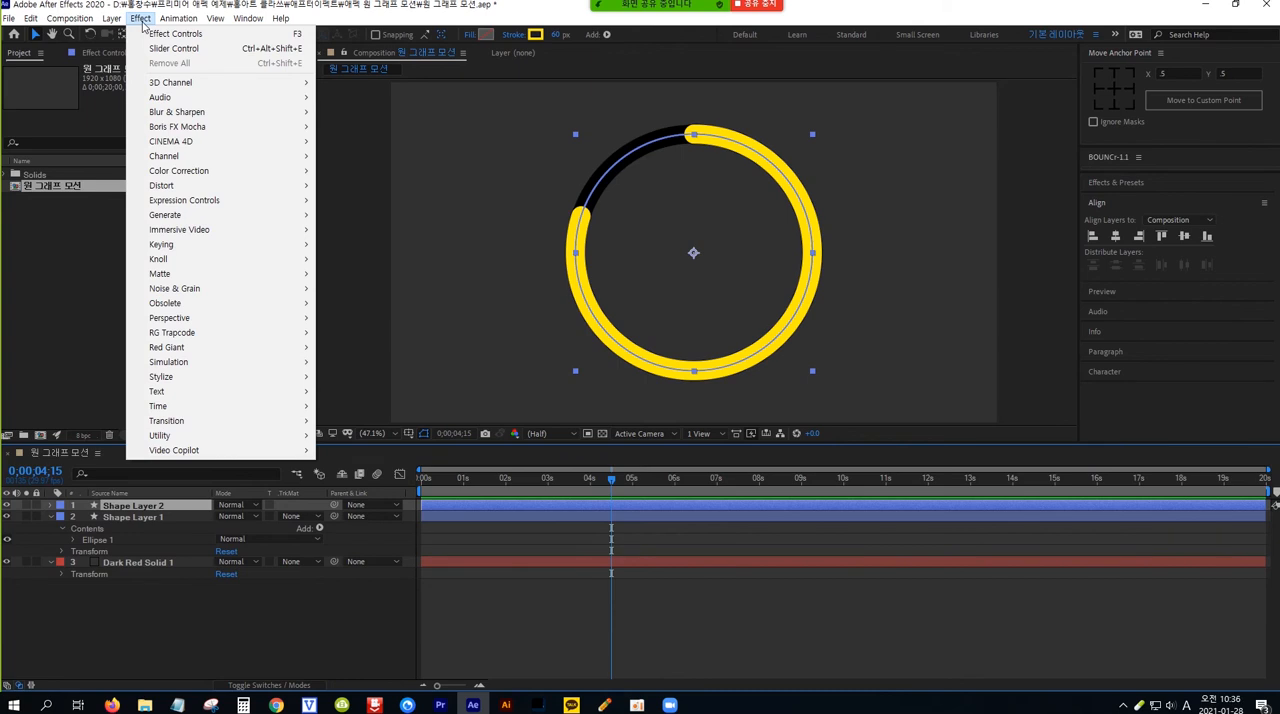
pyautogui.moveTo(181, 217)
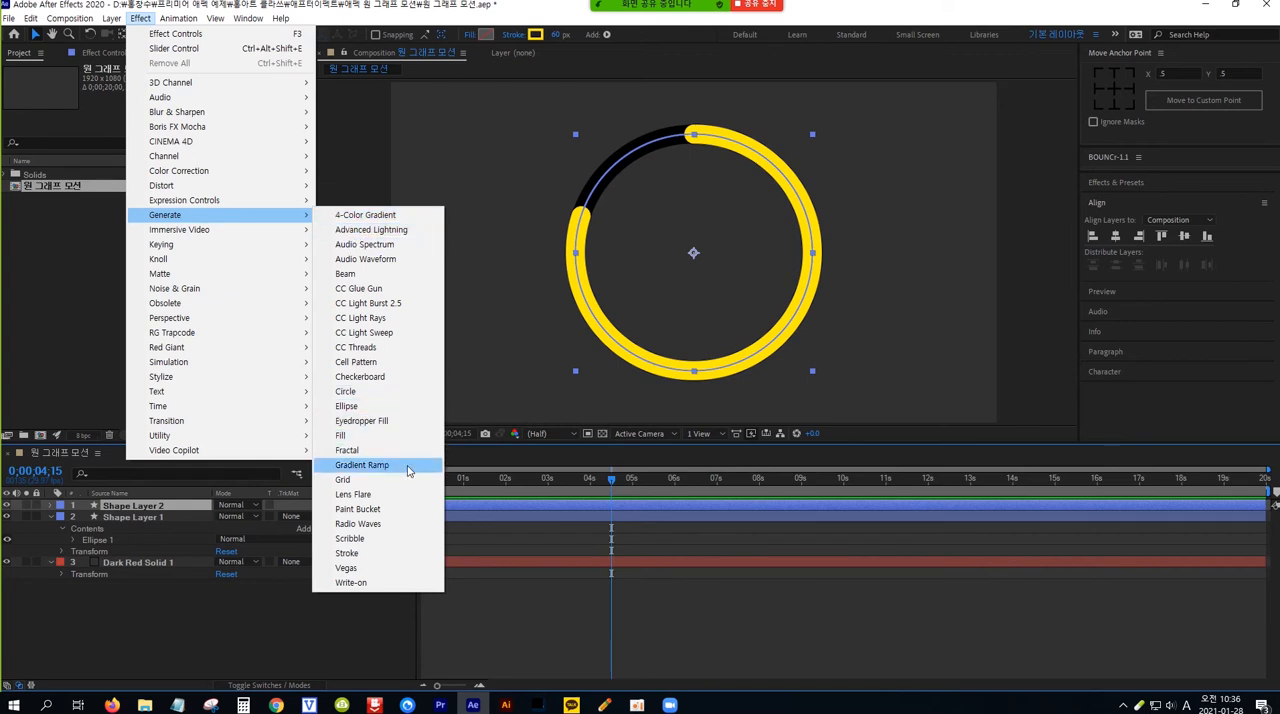
pyautogui.click(362, 465)
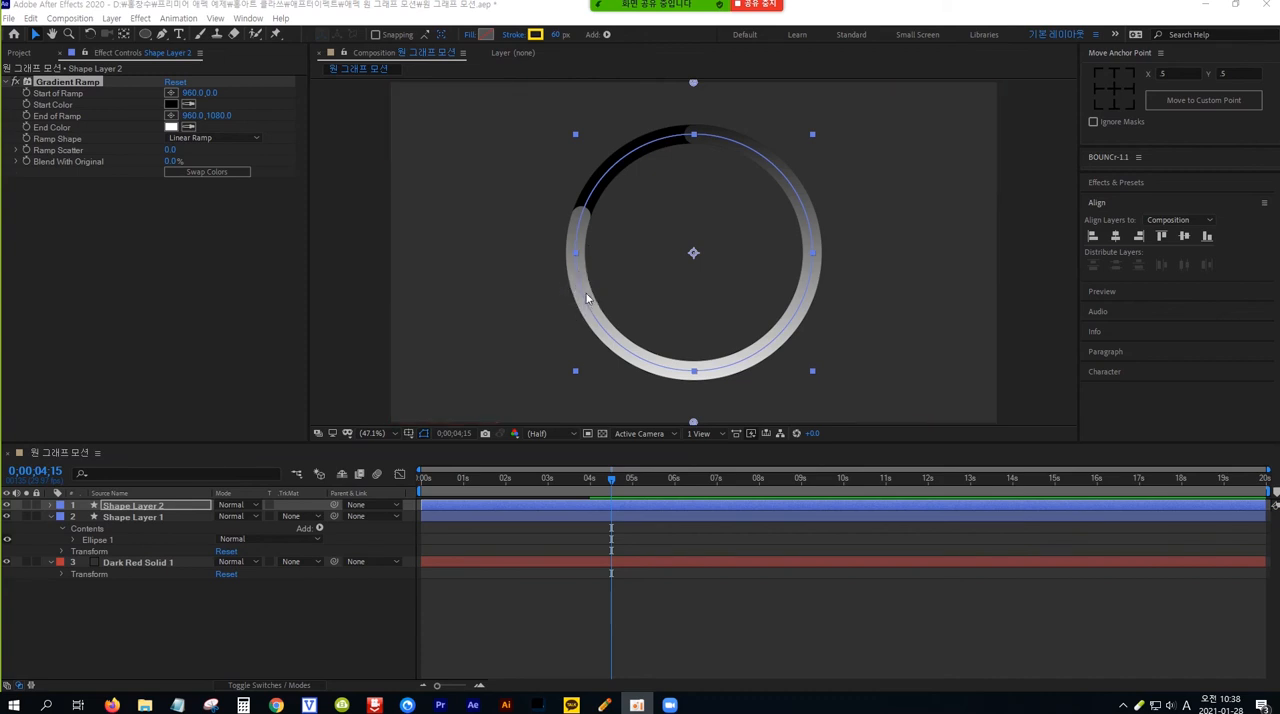
# Set the Gradient Ramp's Start Color to light yellow FFFB8E
pyautogui.click(225, 60)
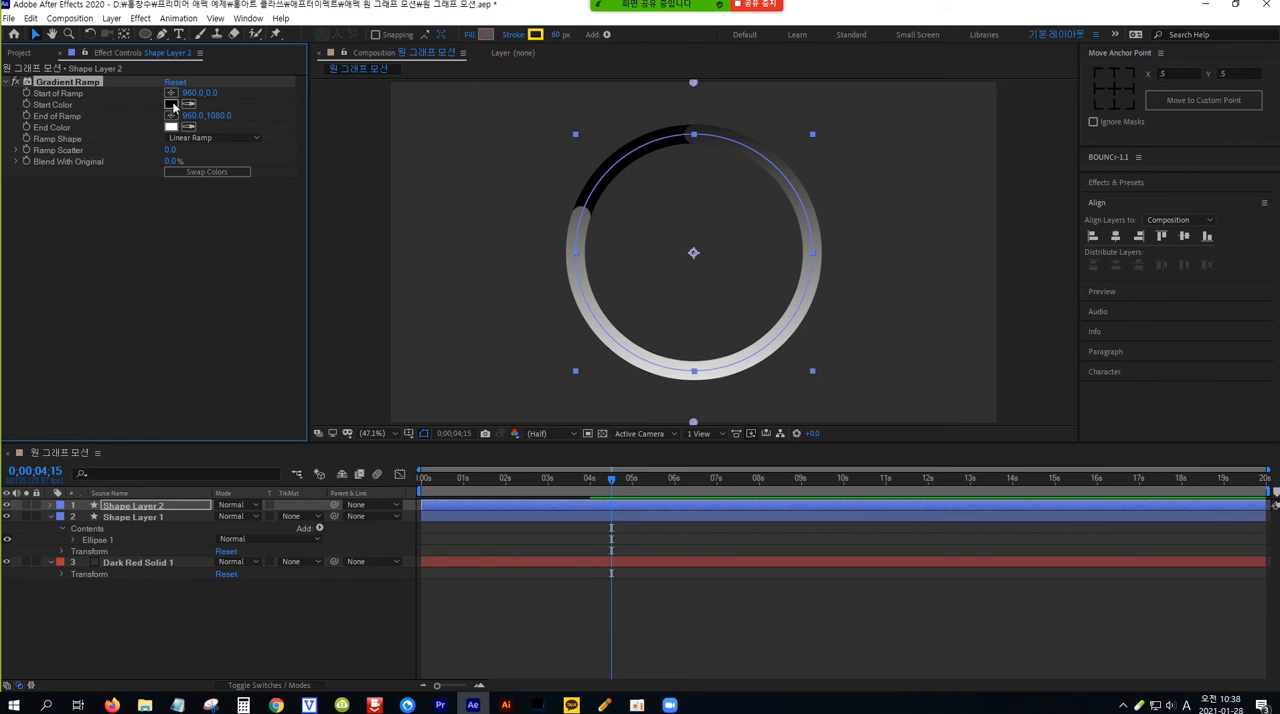
pyautogui.click(172, 104)
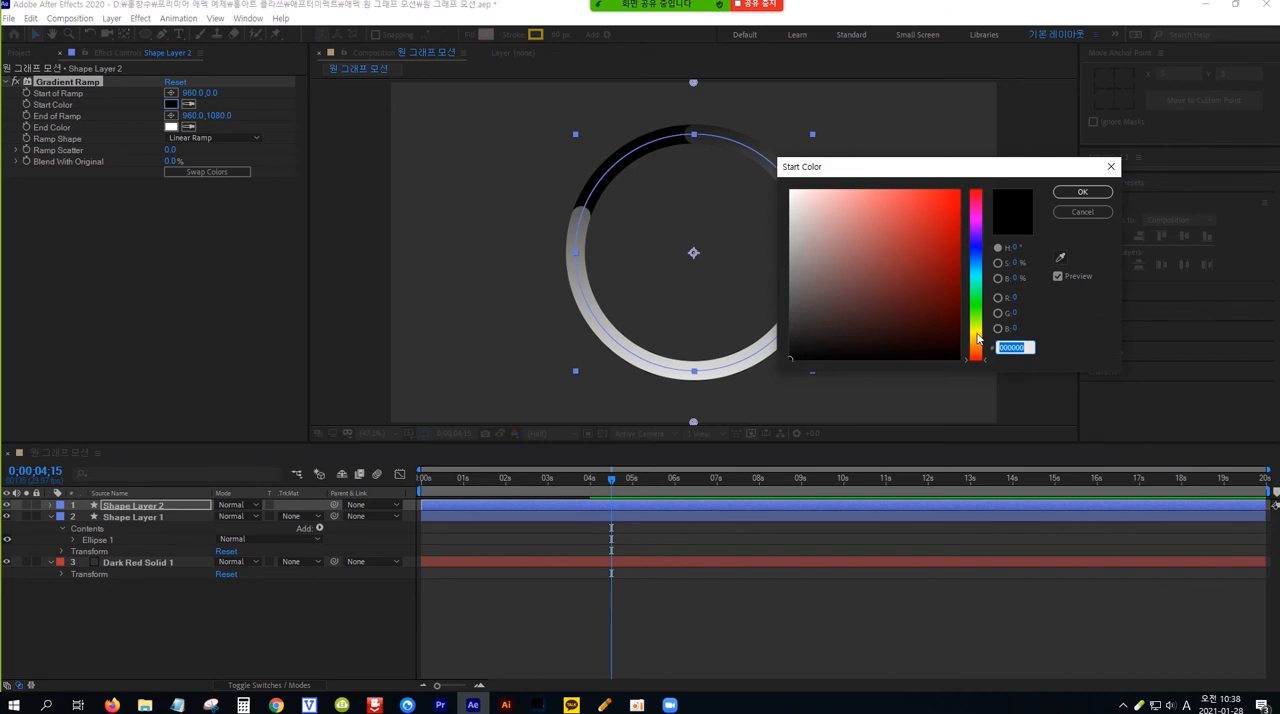
pyautogui.click(980, 331)
pyautogui.moveTo(870, 199); pyautogui.dragTo(864, 182)
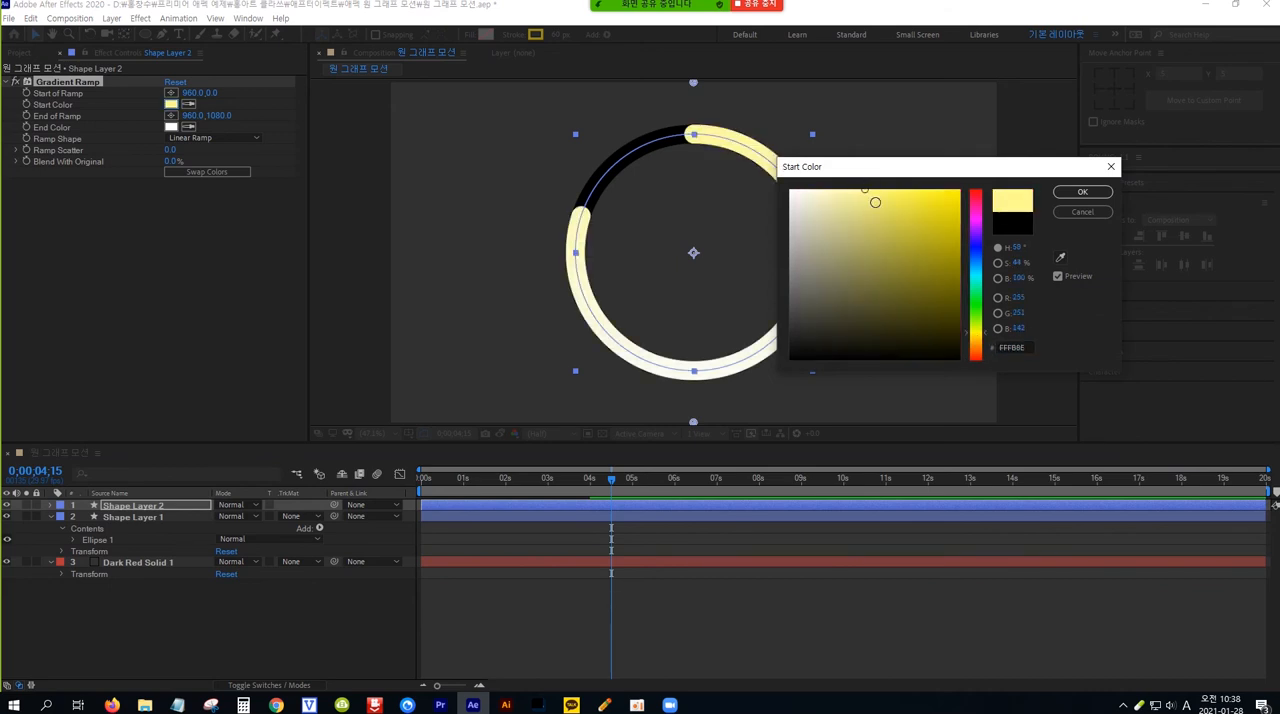
pyautogui.click(1078, 193)
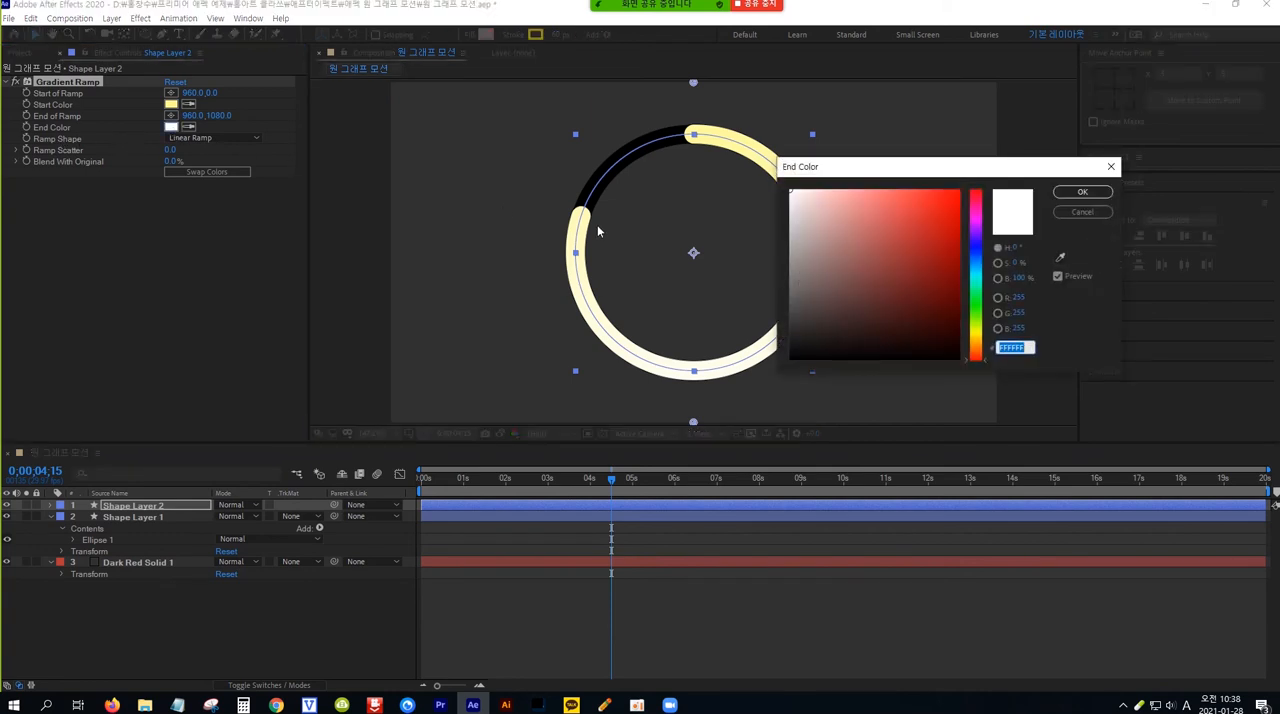
# Set the Gradient Ramp's End Color to a saturated orange
pyautogui.moveTo(978, 346); pyautogui.dragTo(977, 340)
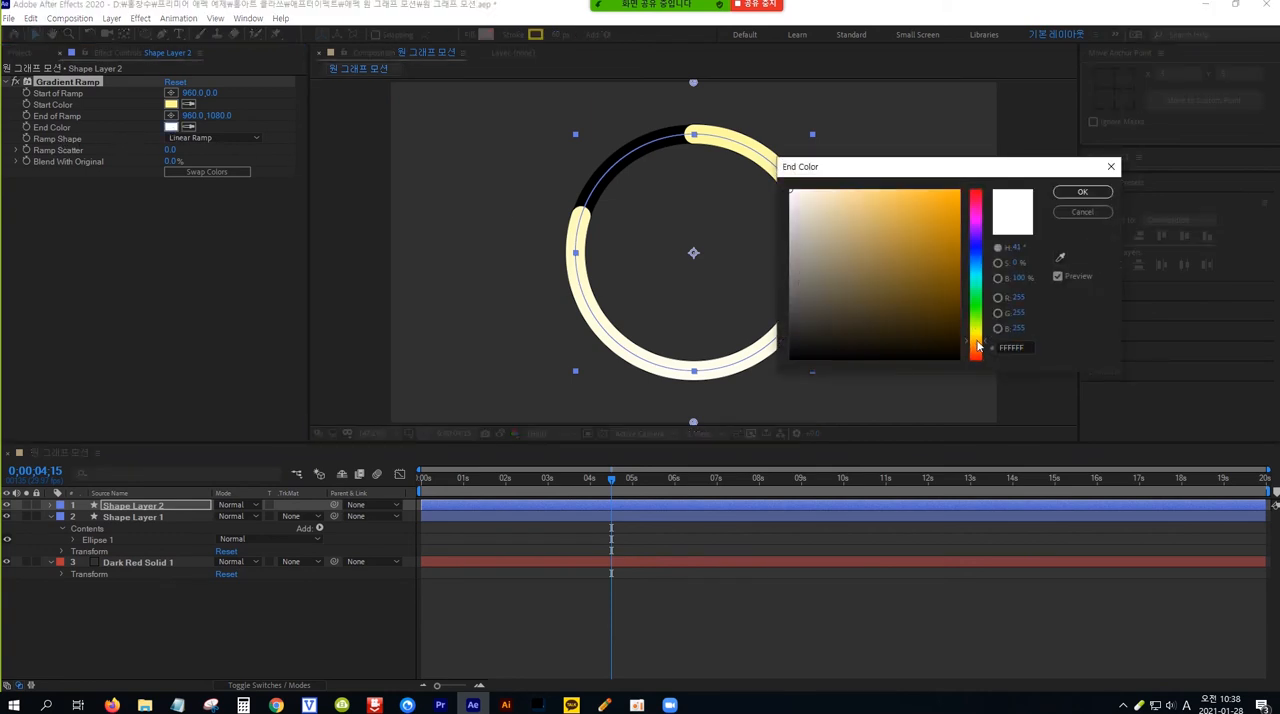
pyautogui.click(956, 198)
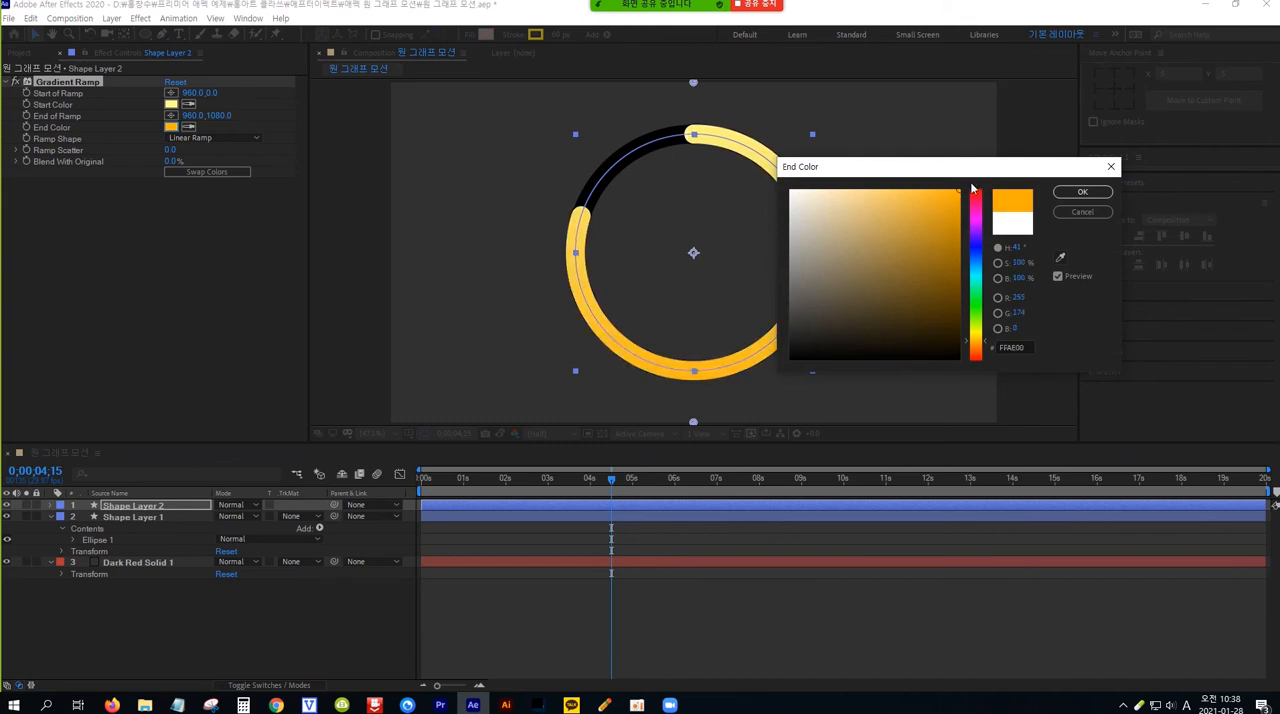
pyautogui.click(1081, 192)
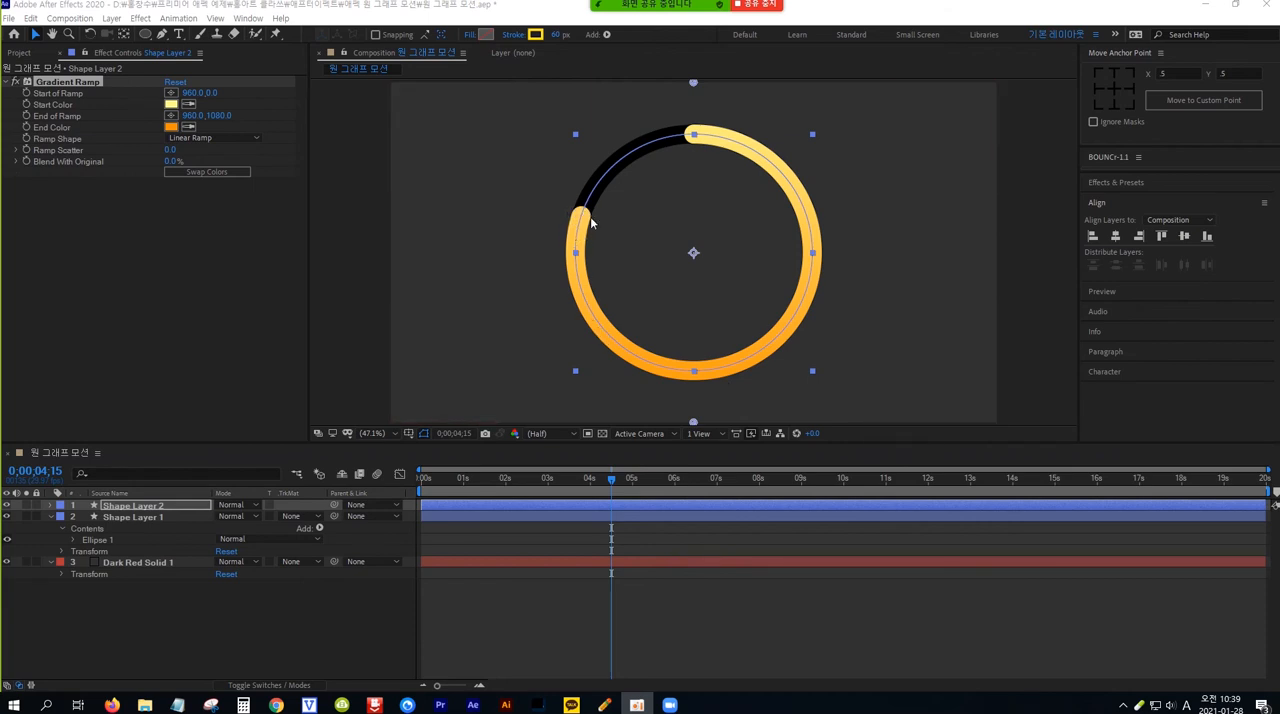
# Place the Start of Ramp at the arc's upper starting point, about 961, 159, and the End of Ramp at its finishing tip, about 603, 405
pyautogui.click(251, 62)
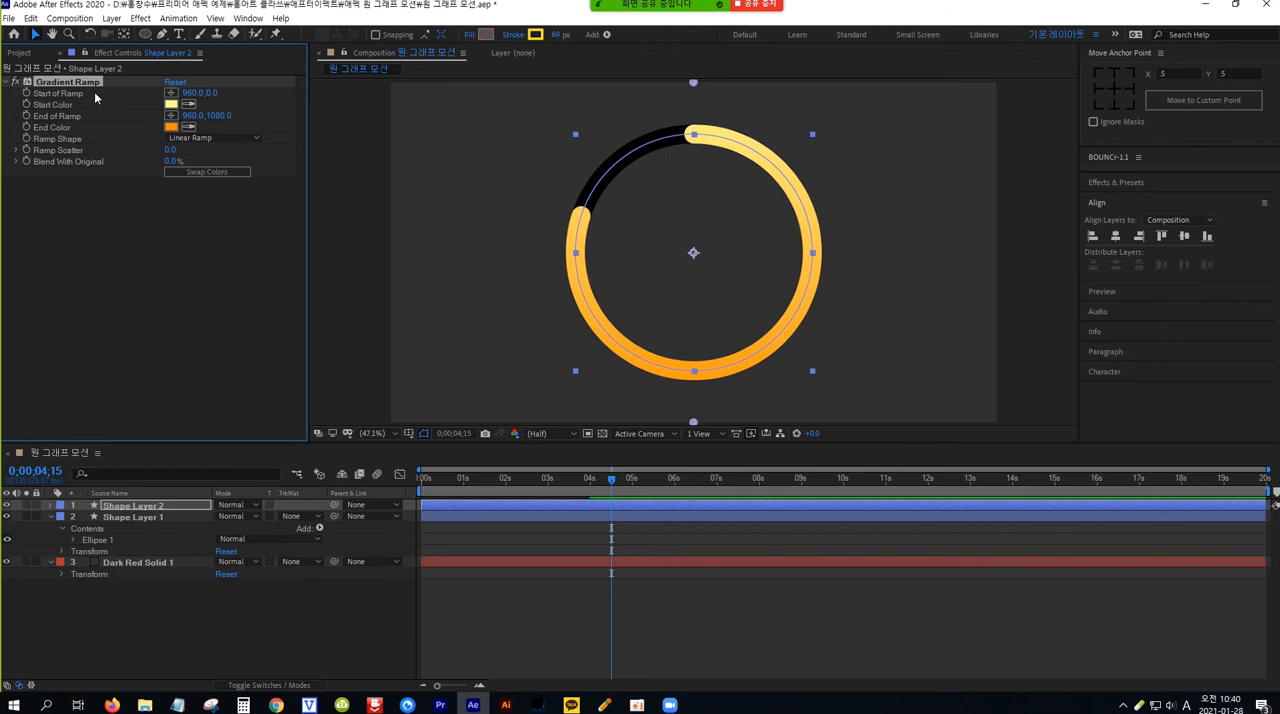
pyautogui.click(172, 96)
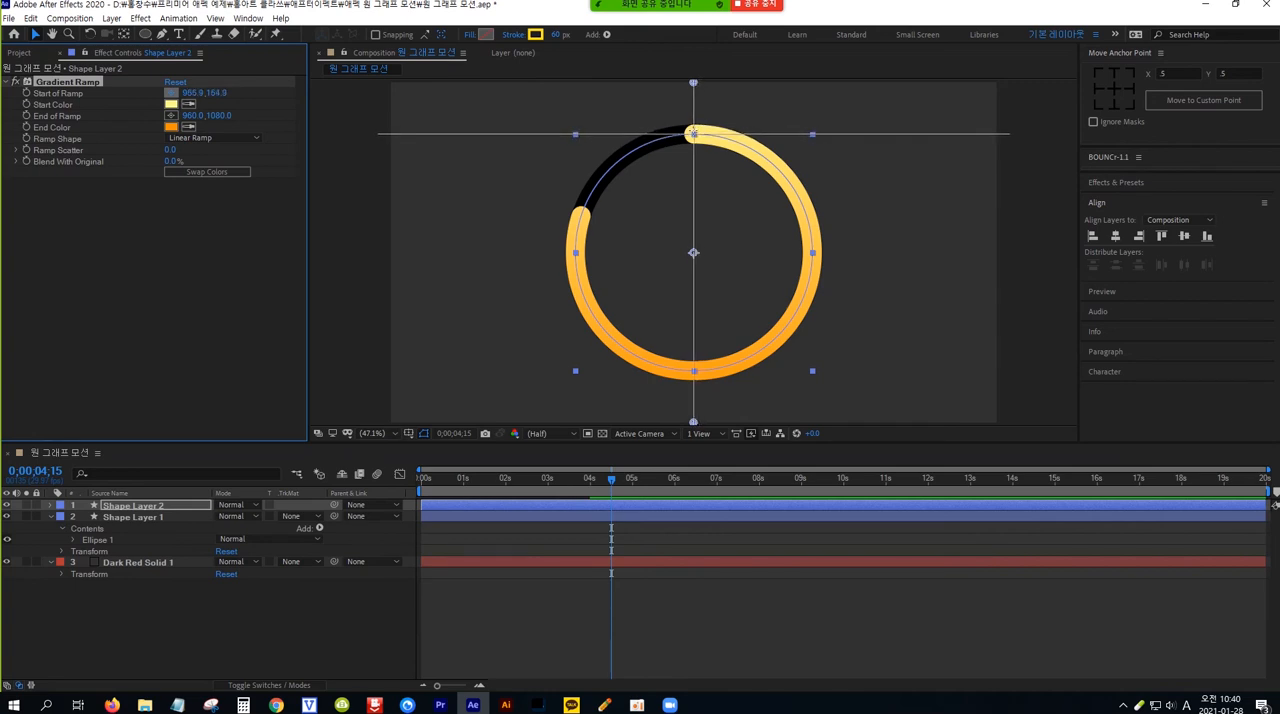
pyautogui.click(693, 132)
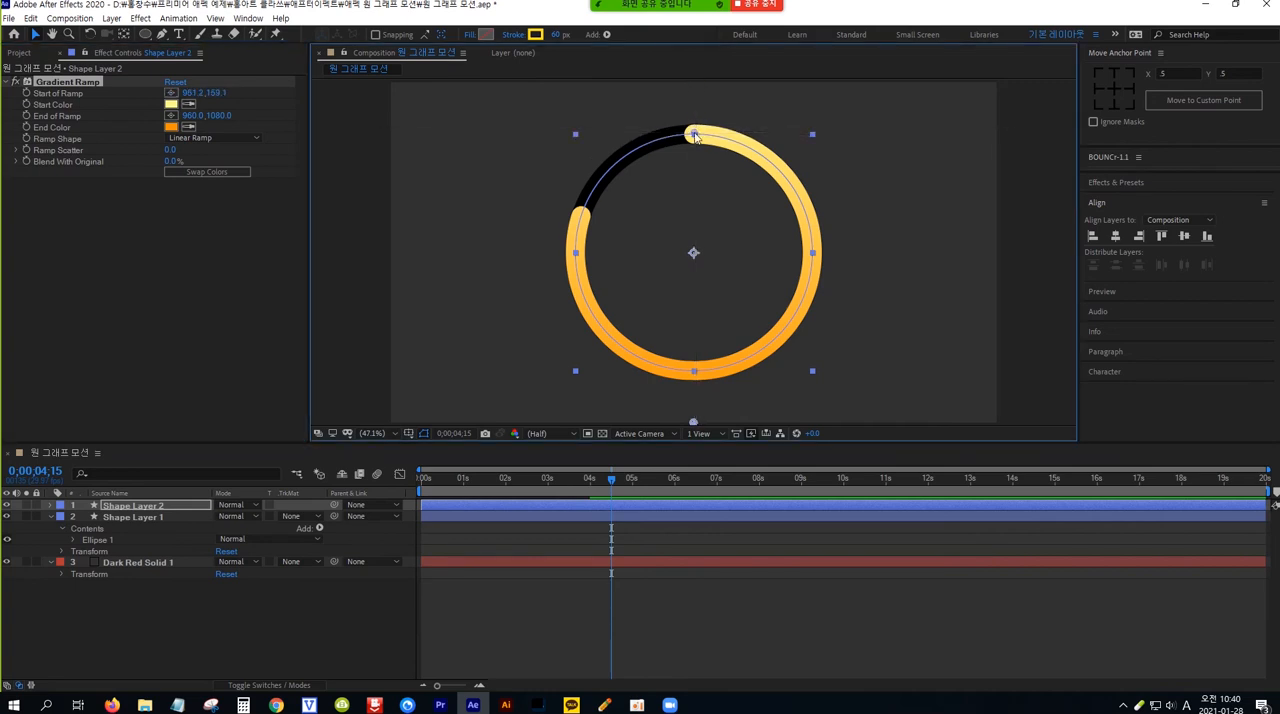
pyautogui.click(171, 116)
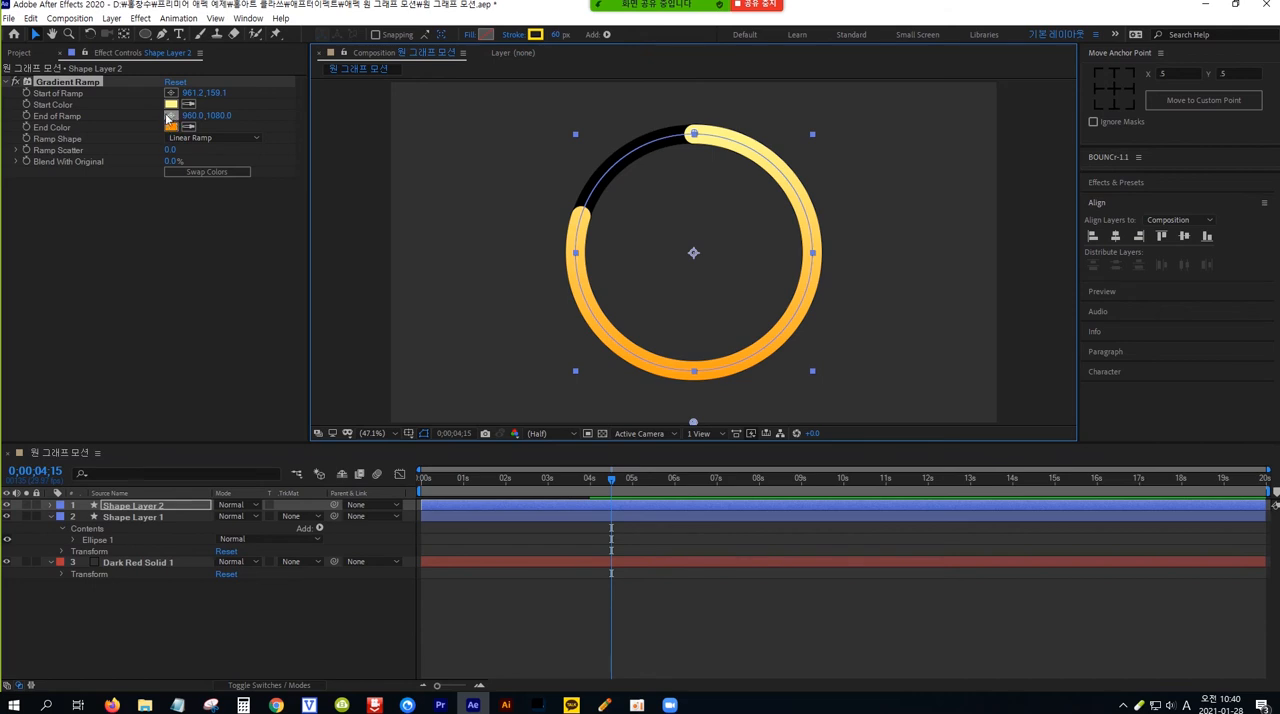
pyautogui.click(171, 116)
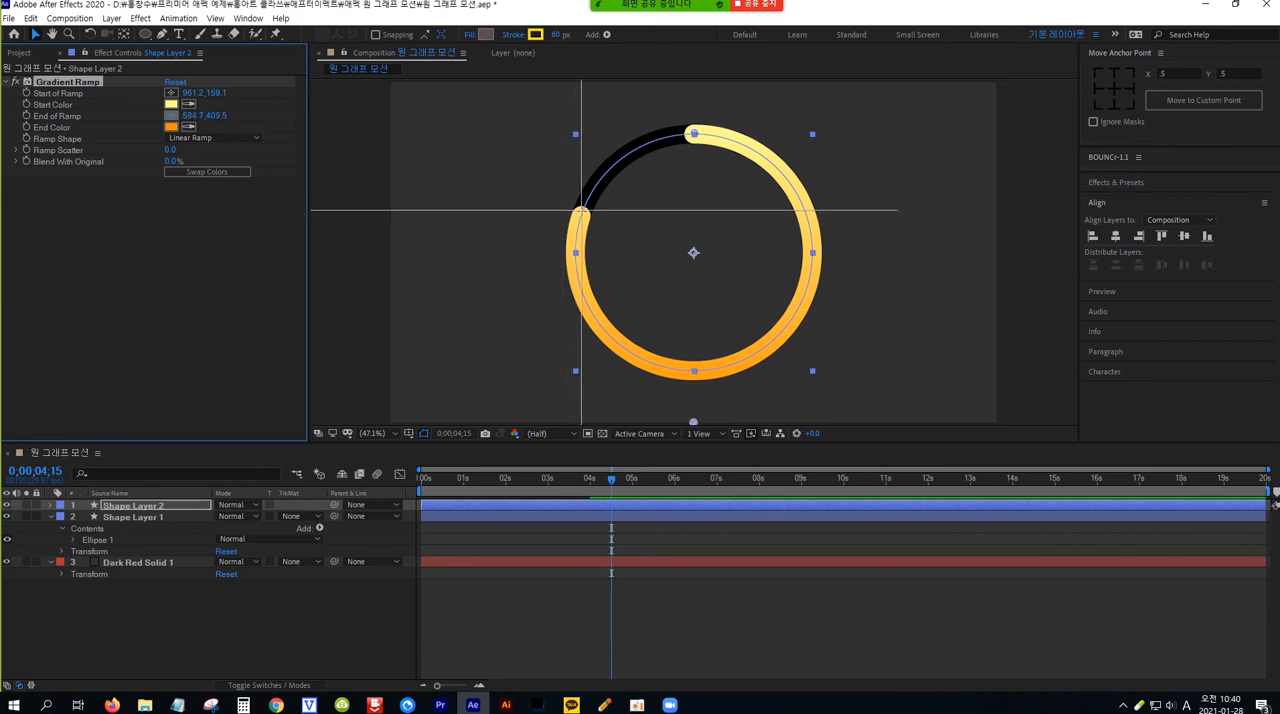
pyautogui.click(582, 213)
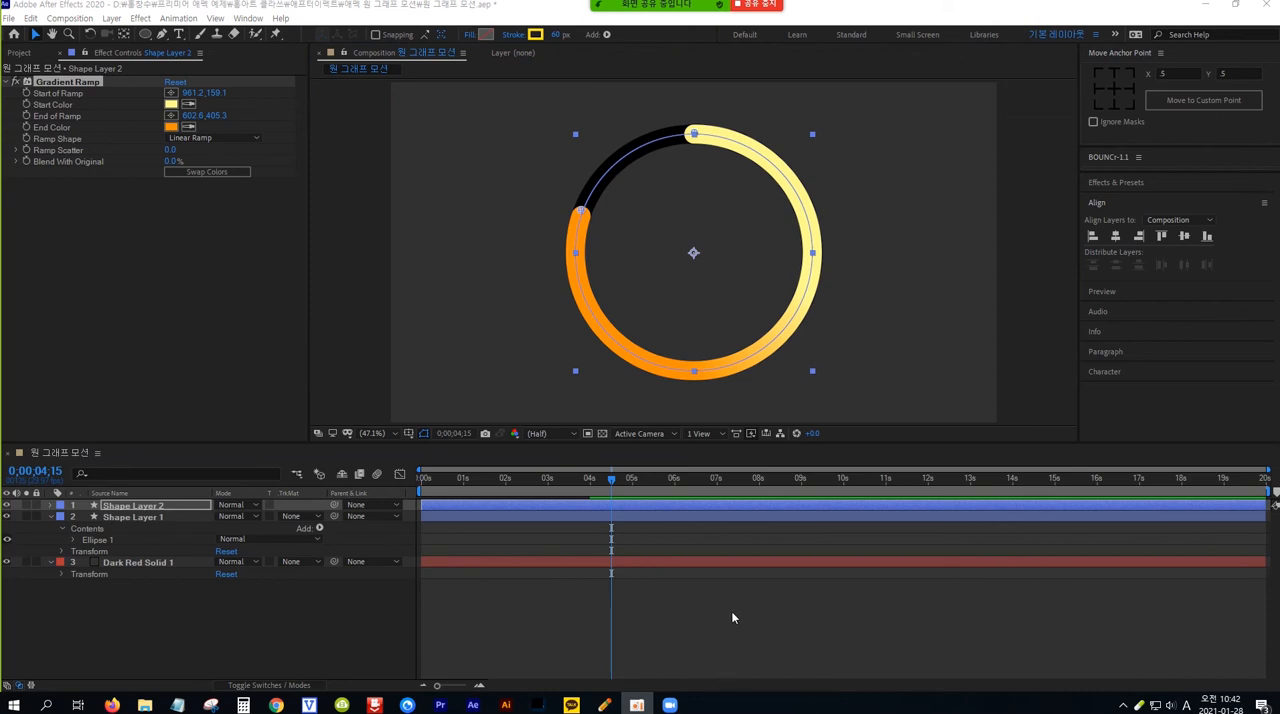
# Deselect the layers and preview the gradient ring animation from the beginning of the timeline
pyautogui.click(733, 618)
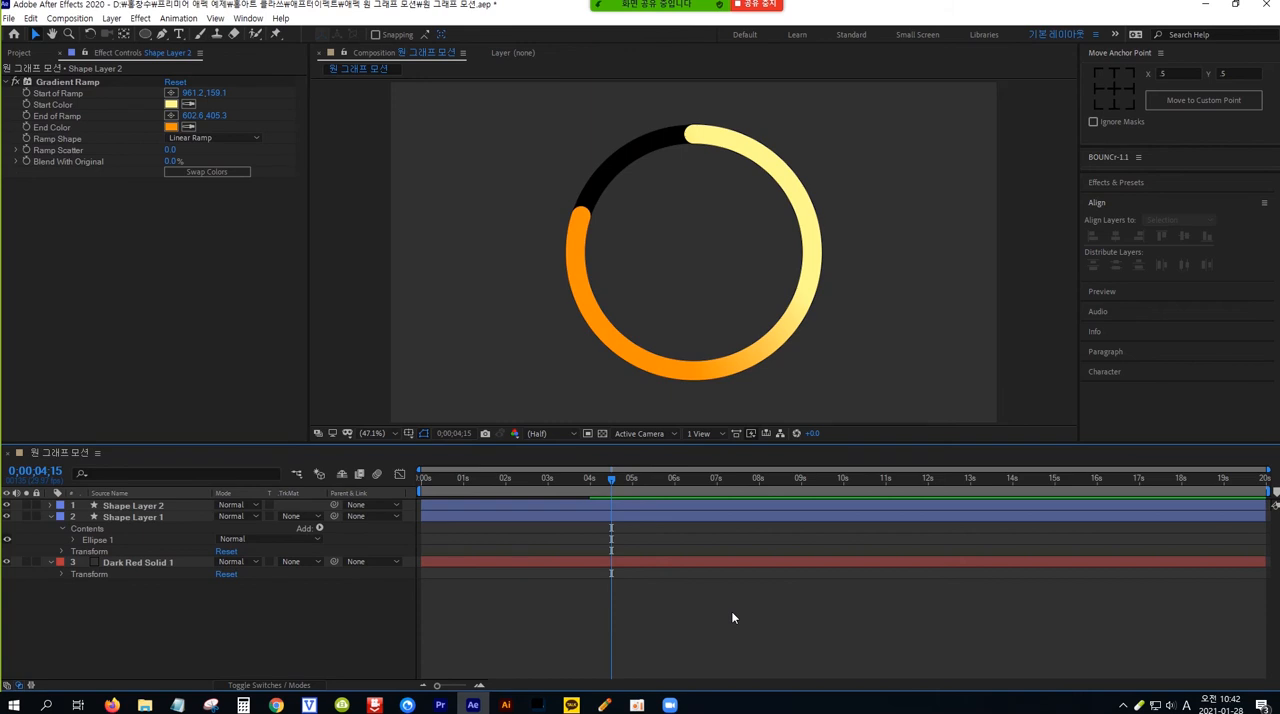
pyautogui.press('Home')
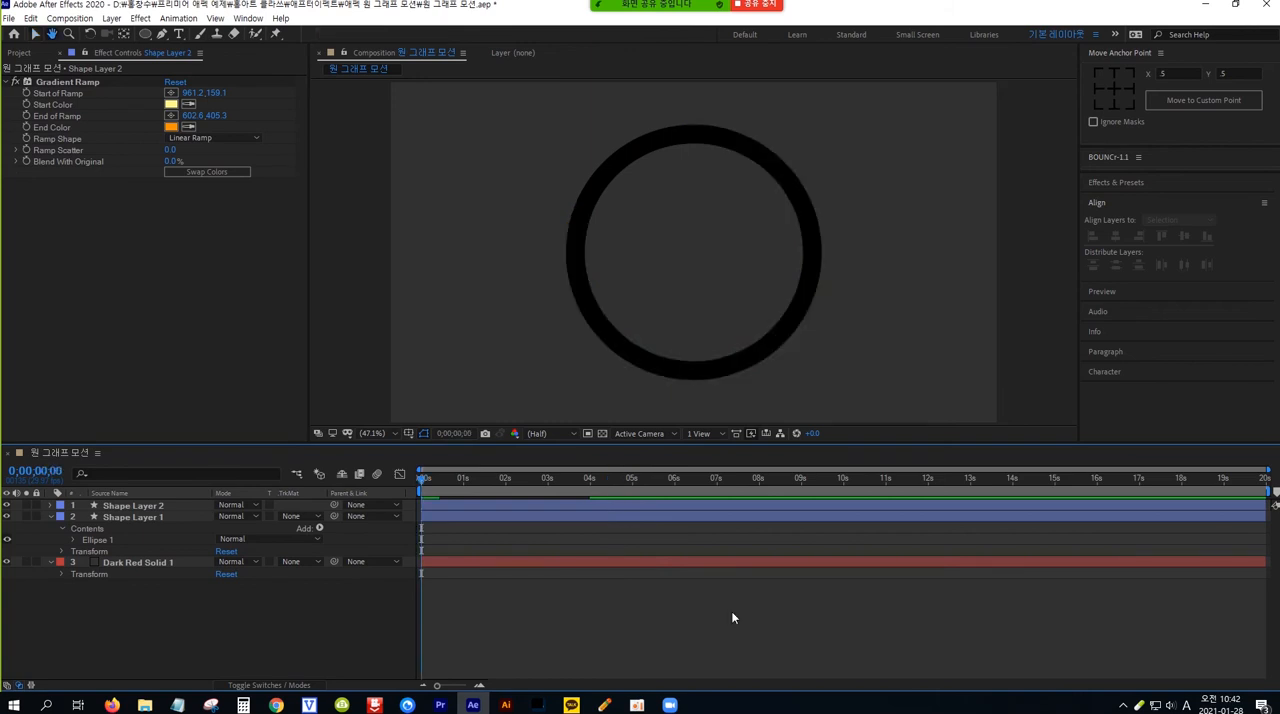
pyautogui.press('space')
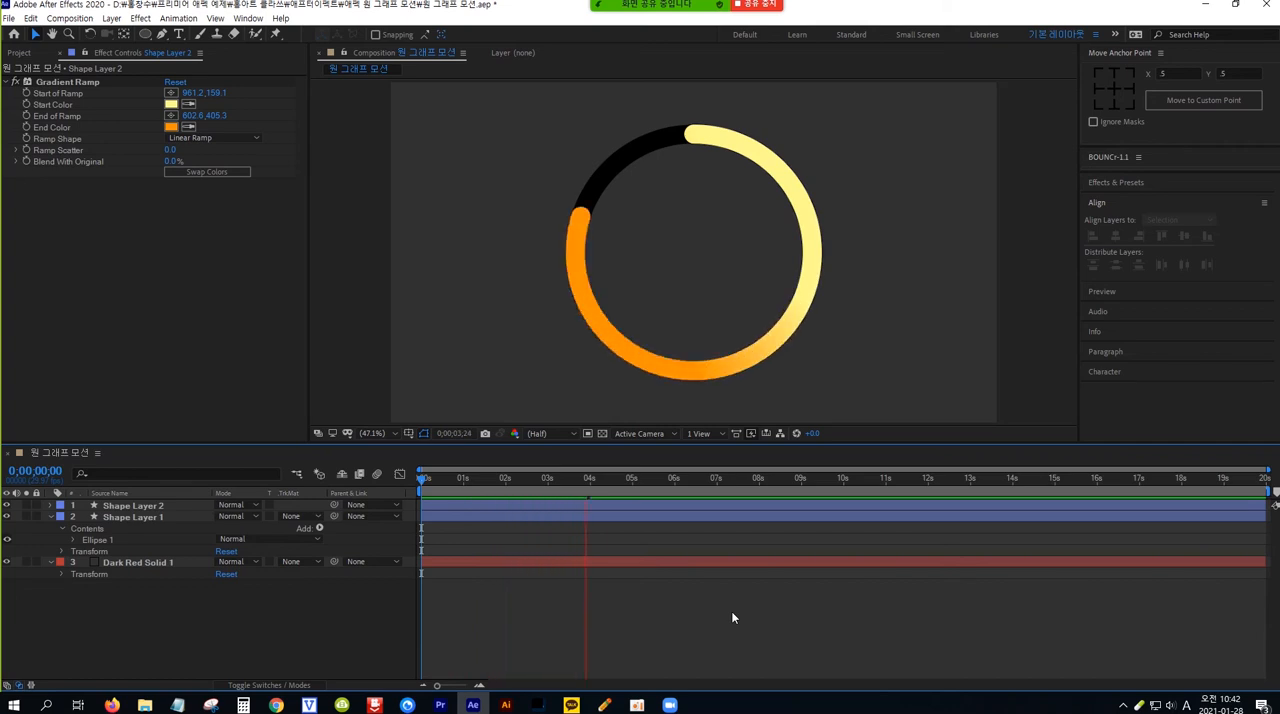
pyautogui.press('space')
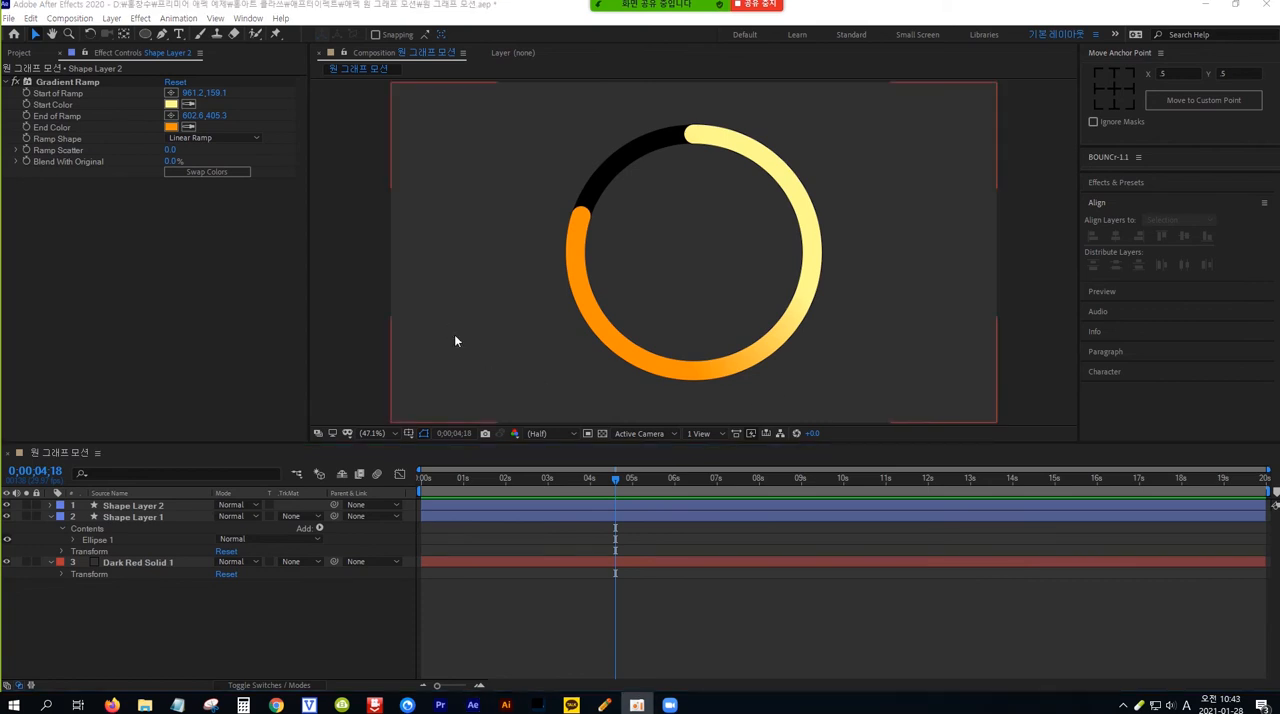
# Create a white text layer reading 80 inside the ring
pyautogui.click(179, 35)
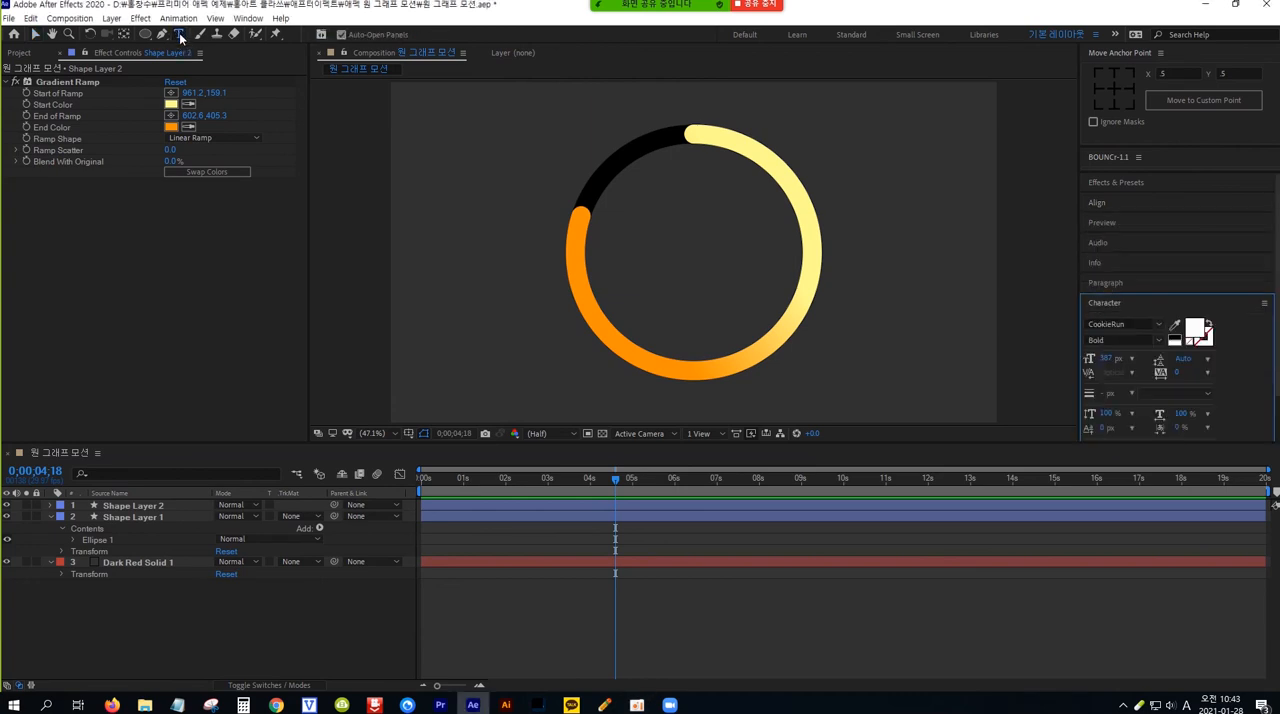
pyautogui.click(636, 268)
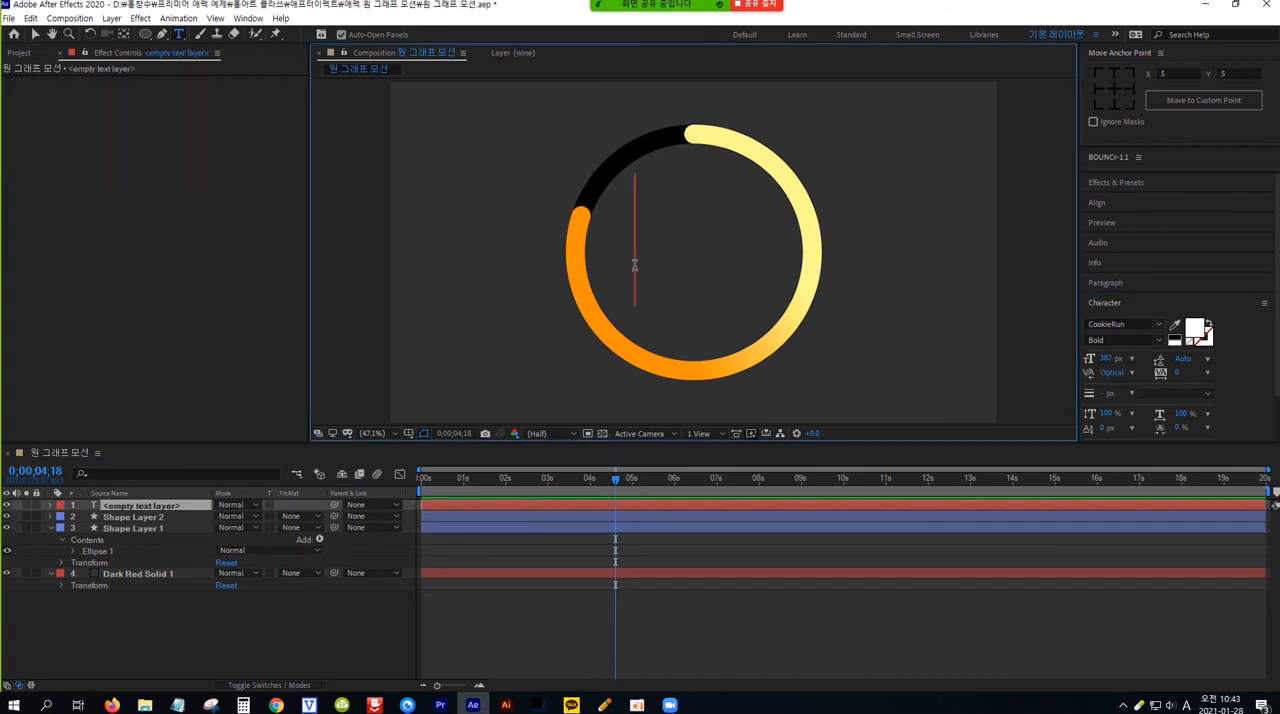
pyautogui.write('80')
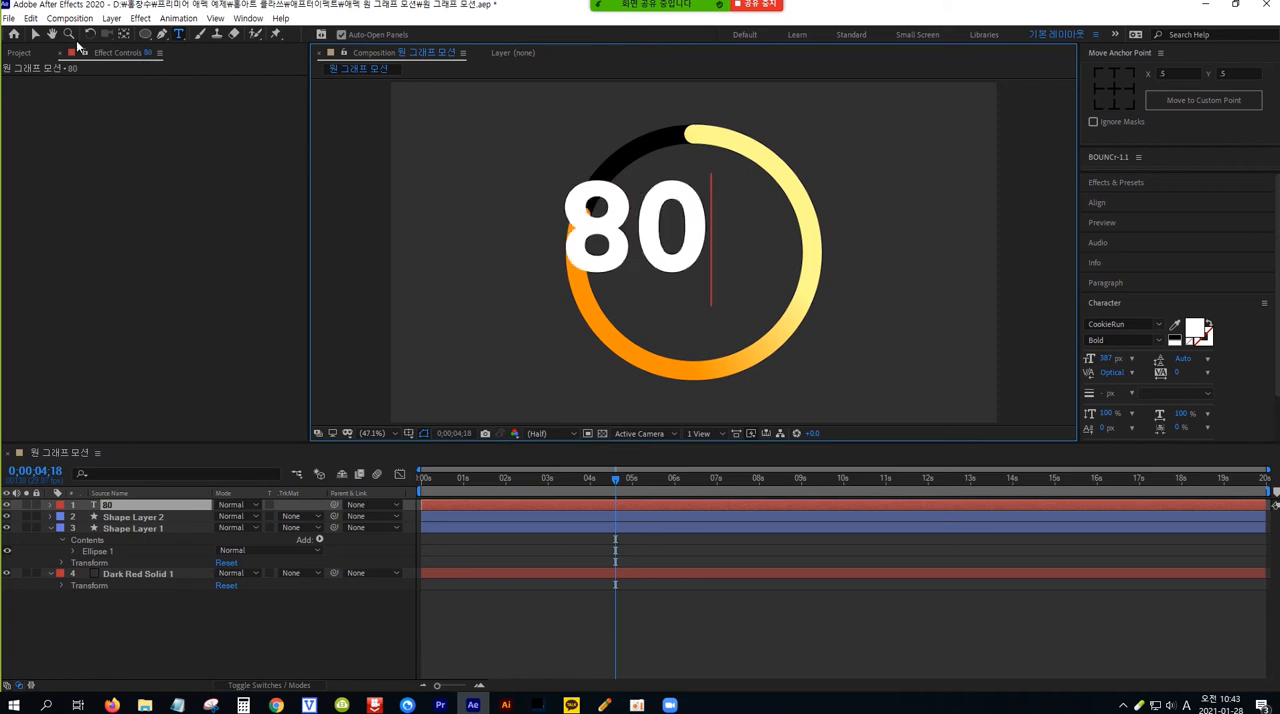
pyautogui.click(36, 34)
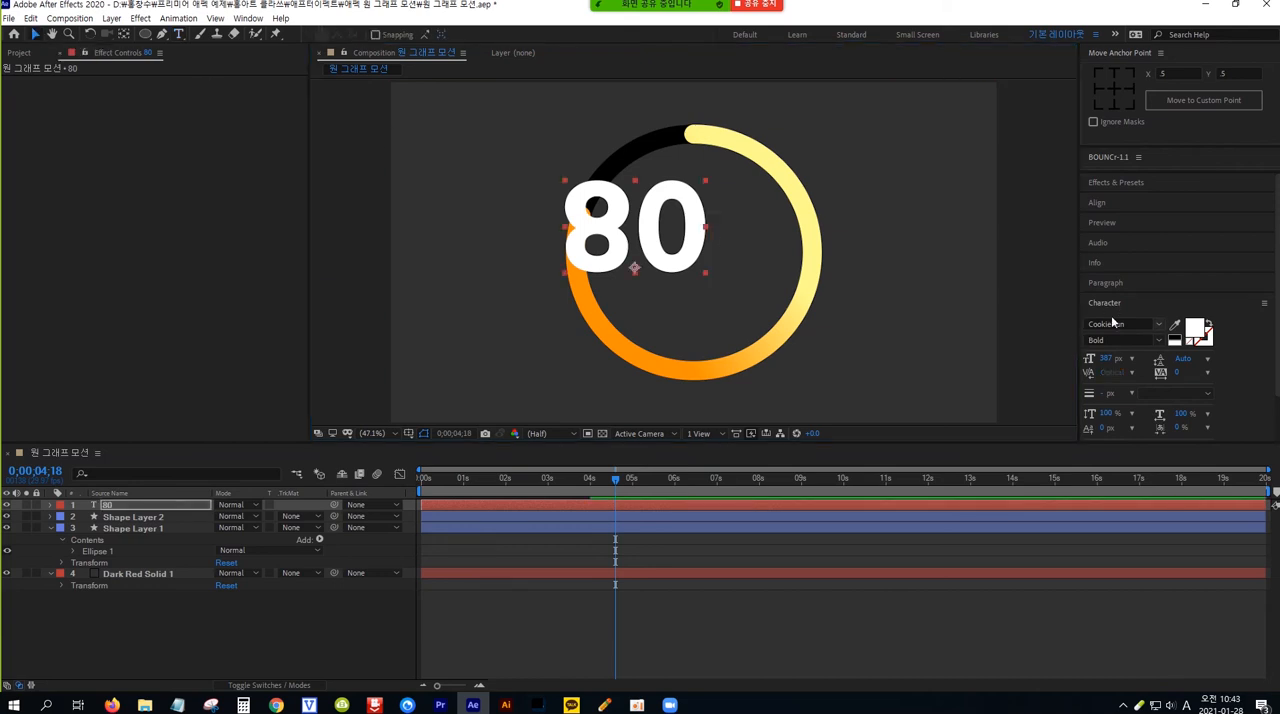
# Check the 80 text's paragraph alignment and set its font size to 332 px
pyautogui.click(1131, 284)
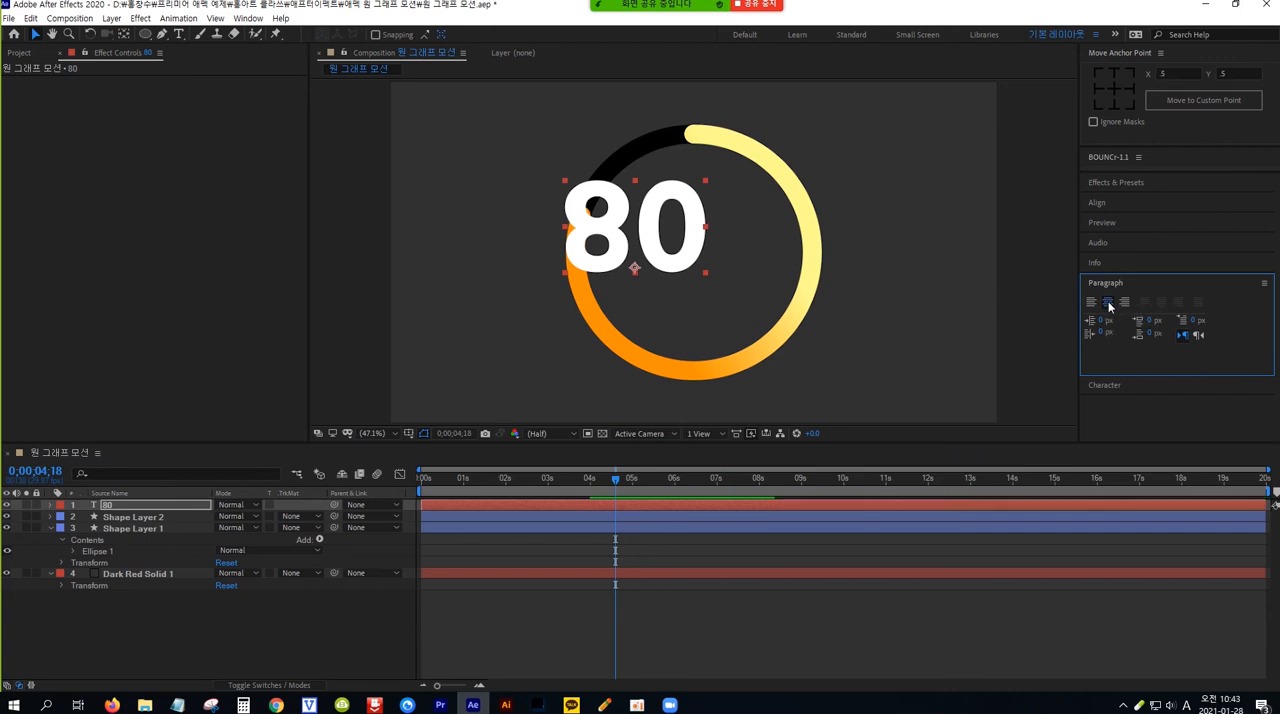
pyautogui.click(1144, 384)
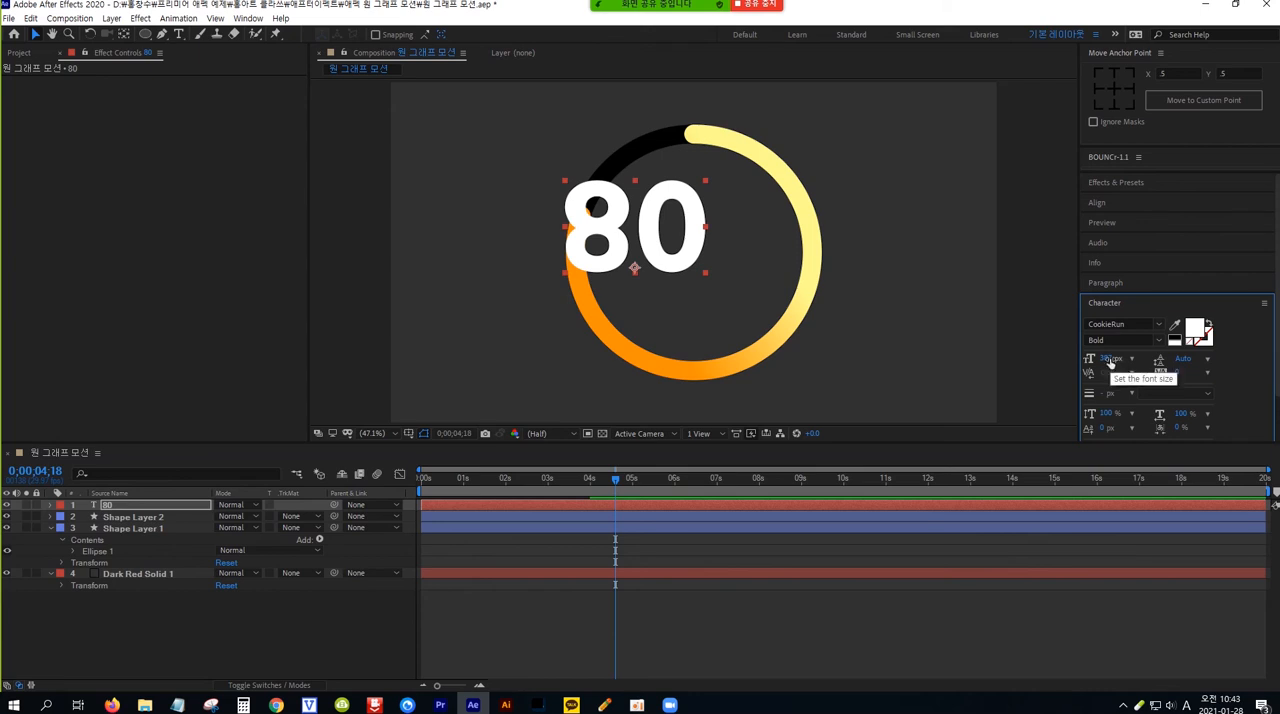
pyautogui.moveTo(1108, 358); pyautogui.dragTo(1074, 361)
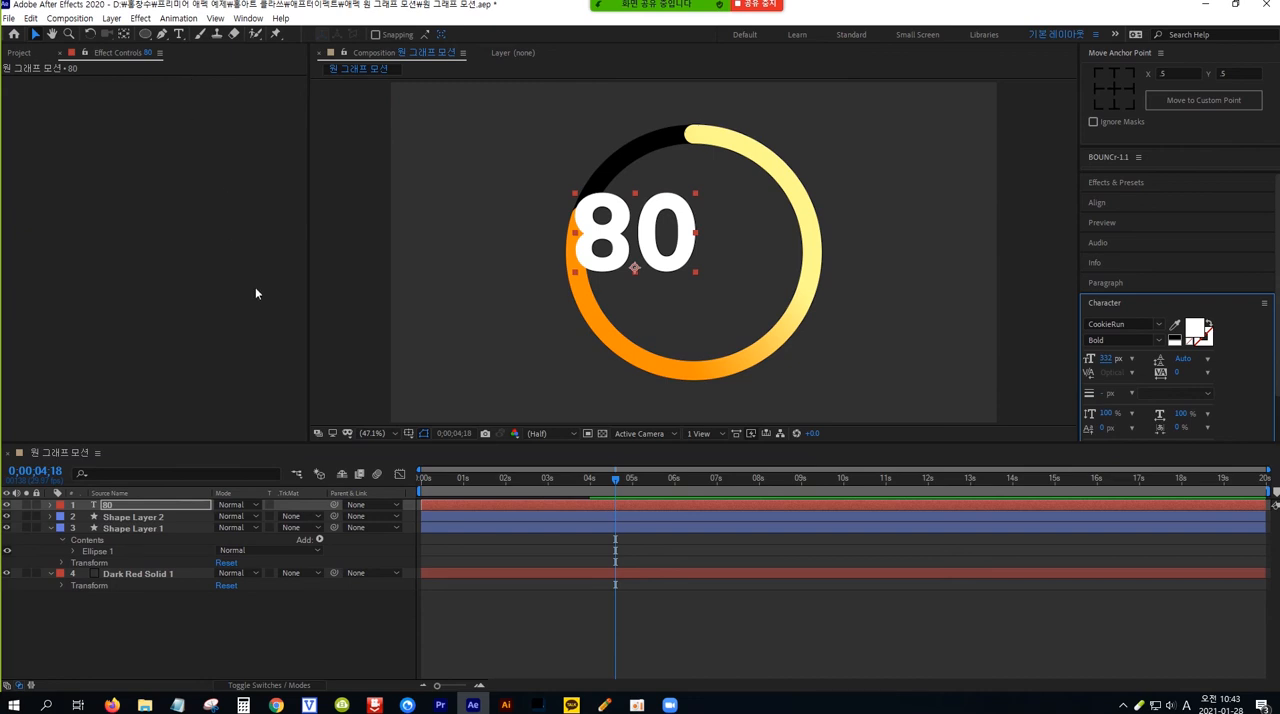
# Move the 80 text's anchor point to the center of the digits and position the text near the middle of the ring
pyautogui.click(134, 504)
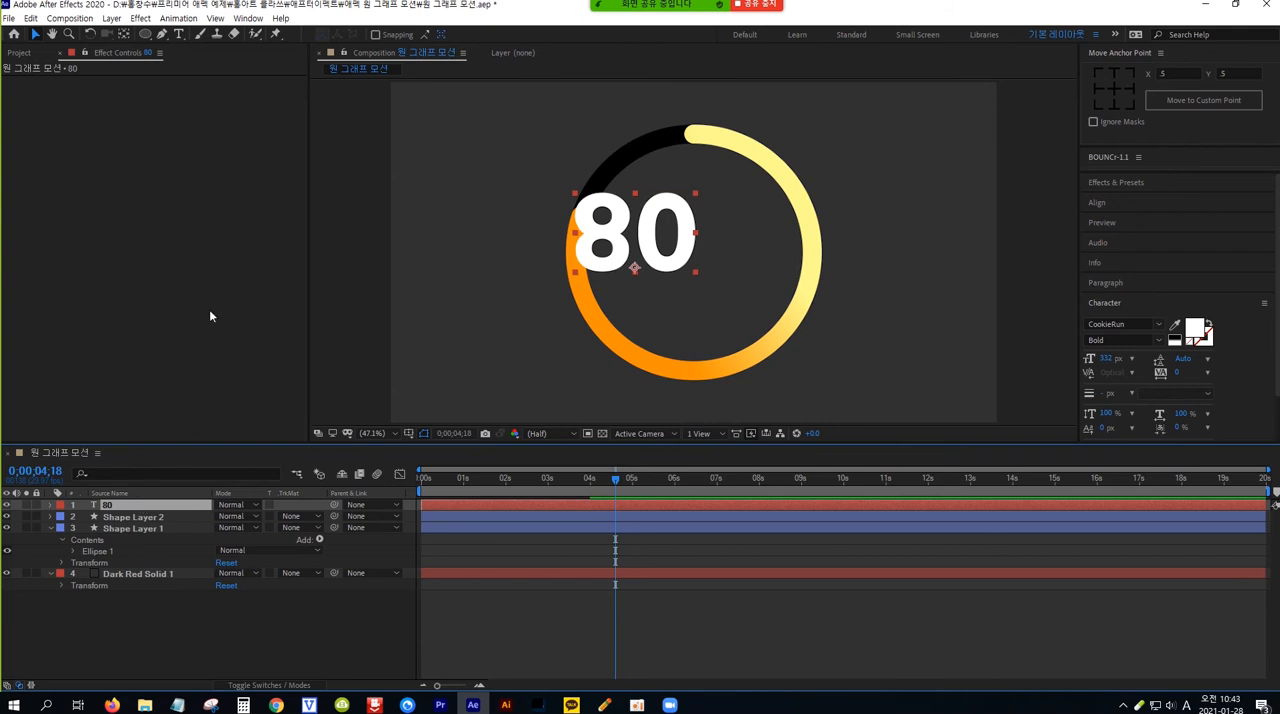
pyautogui.click(121, 37)
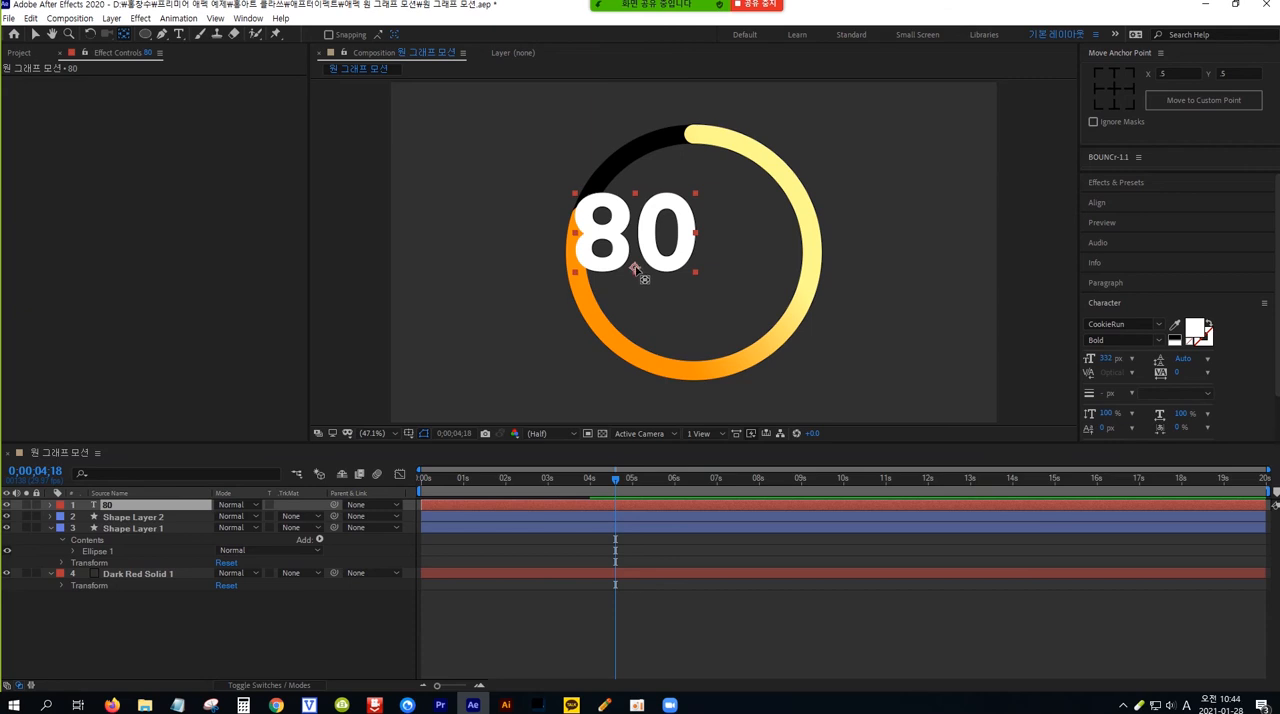
pyautogui.moveTo(634, 267); pyautogui.dragTo(636, 241)
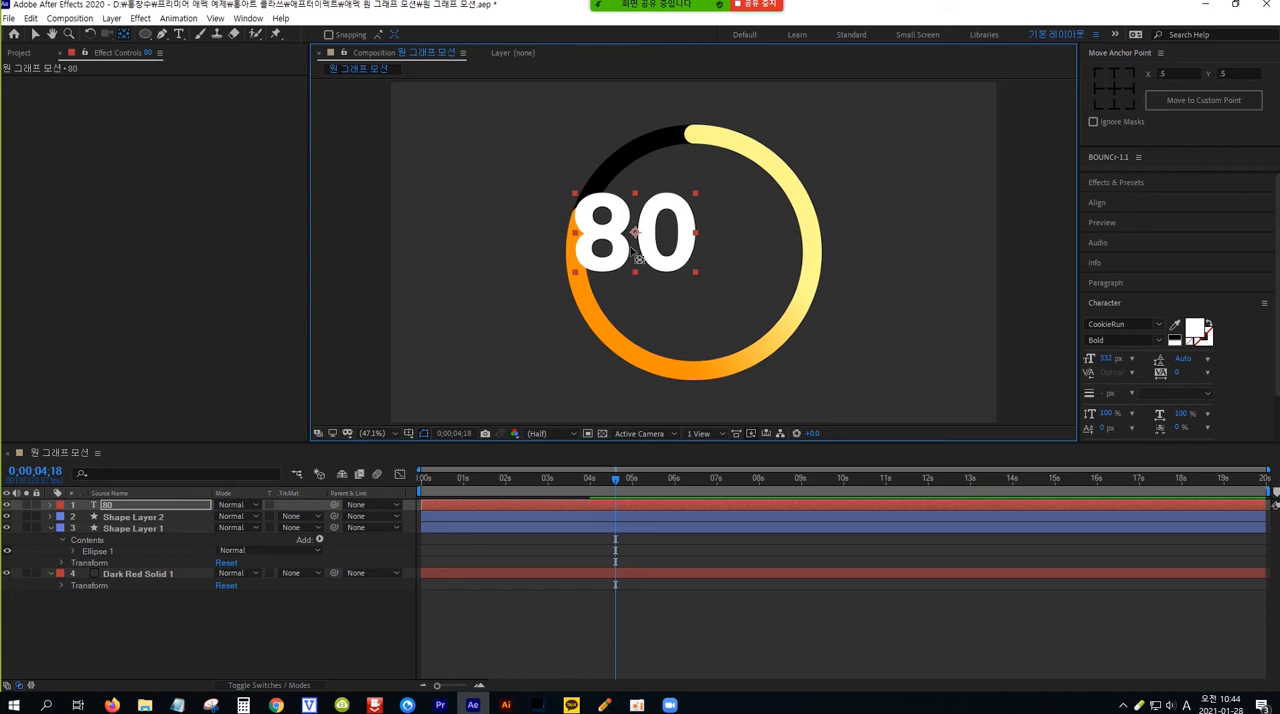
pyautogui.click(35, 35)
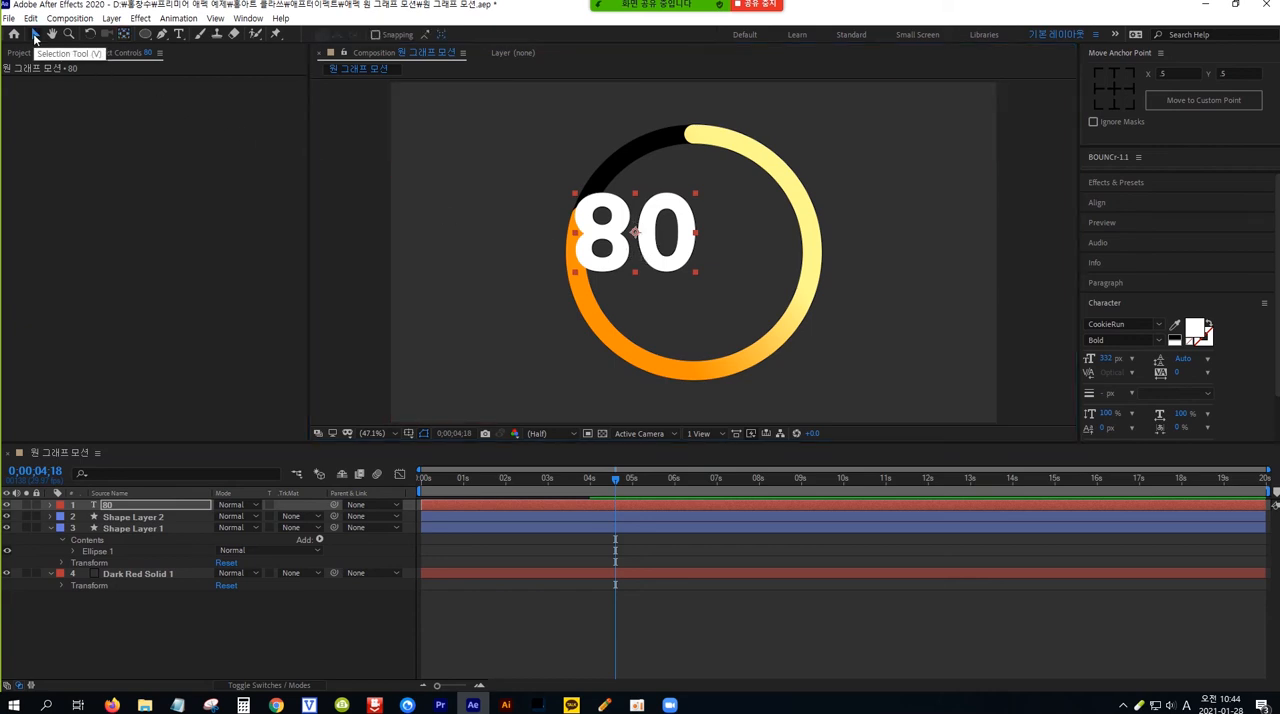
pyautogui.moveTo(660, 267); pyautogui.dragTo(694, 286)
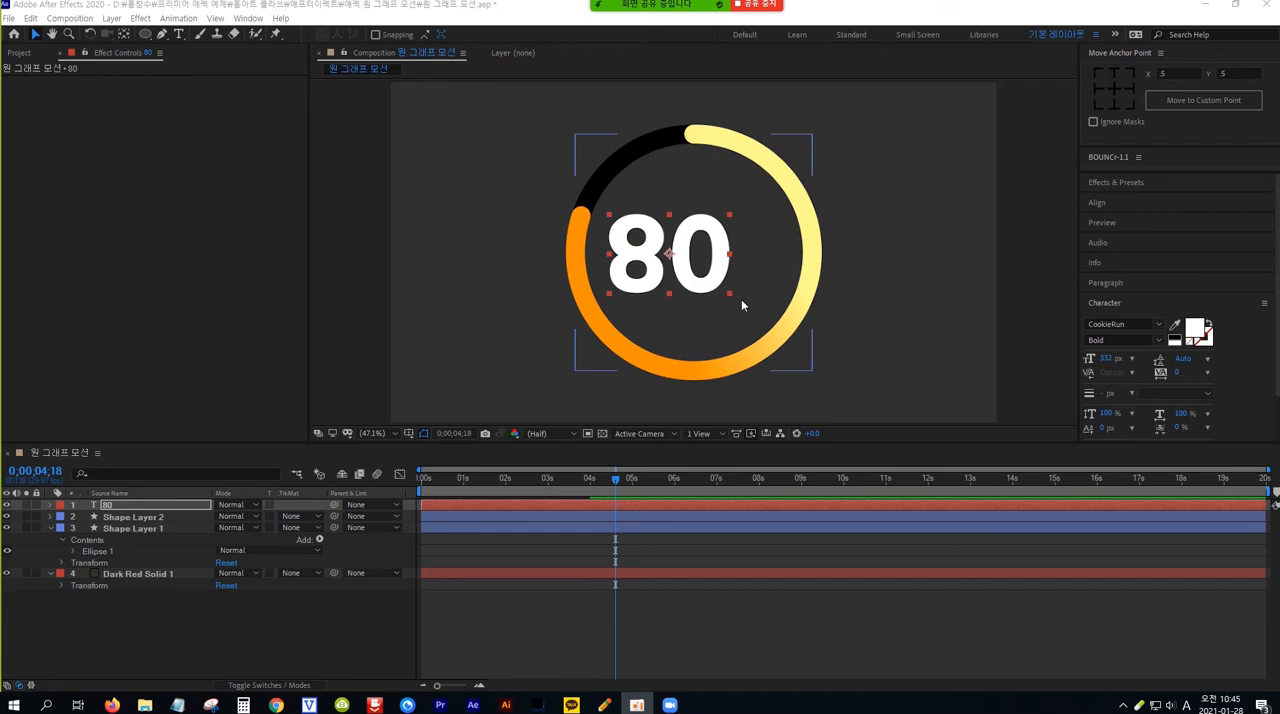
# Duplicate the 80 text layer, place the copy to the right of the original, and change its text to %
pyautogui.click(155, 509)
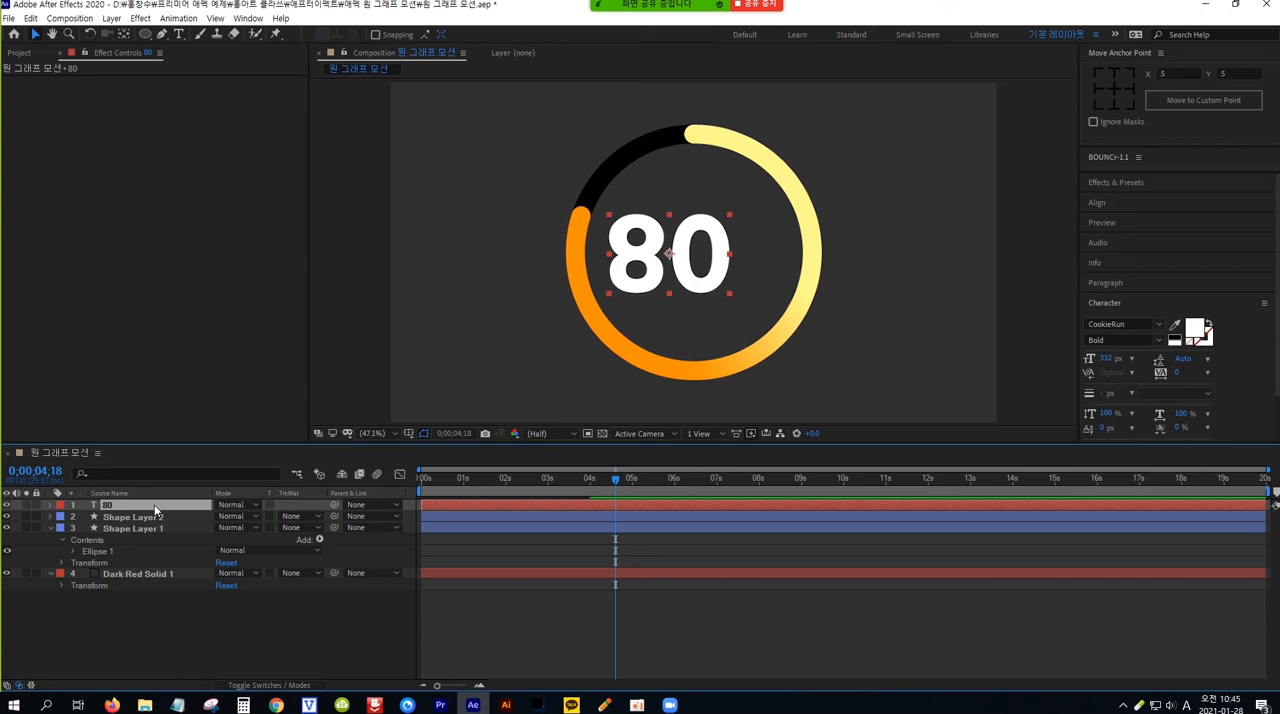
pyautogui.hotkey('ctrl', 'd')
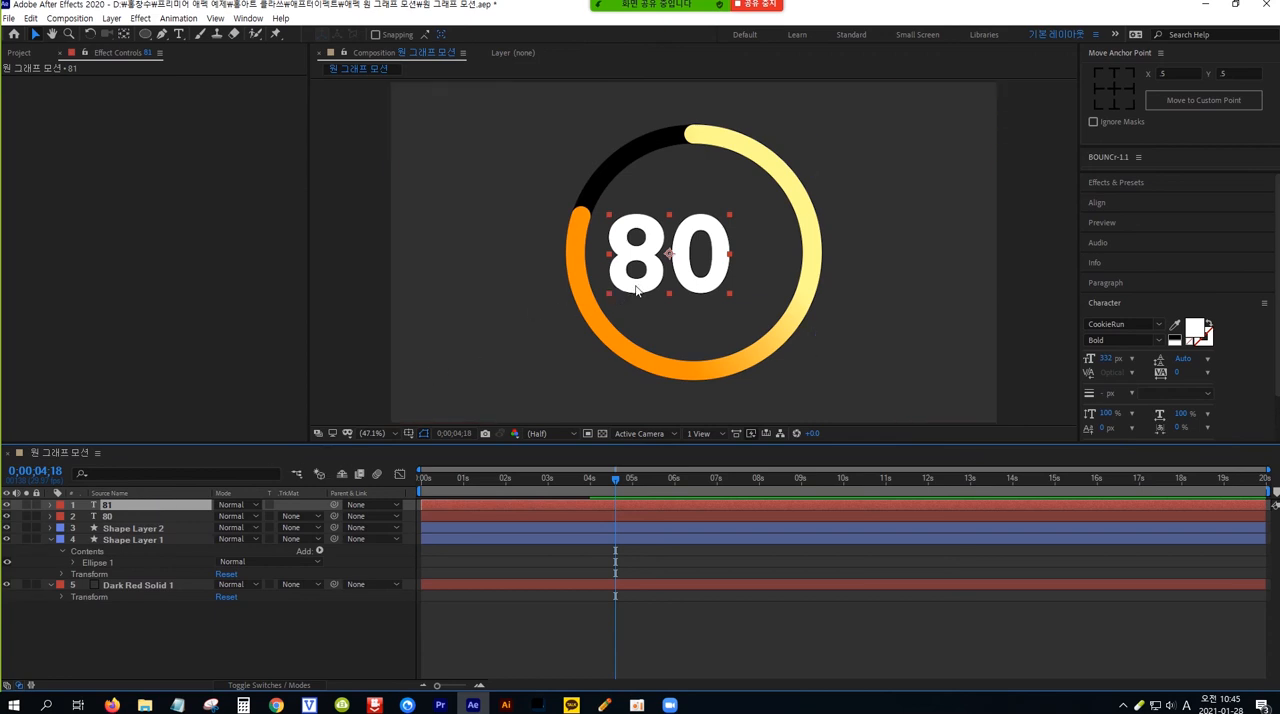
pyautogui.moveTo(636, 290); pyautogui.dragTo(770, 287)
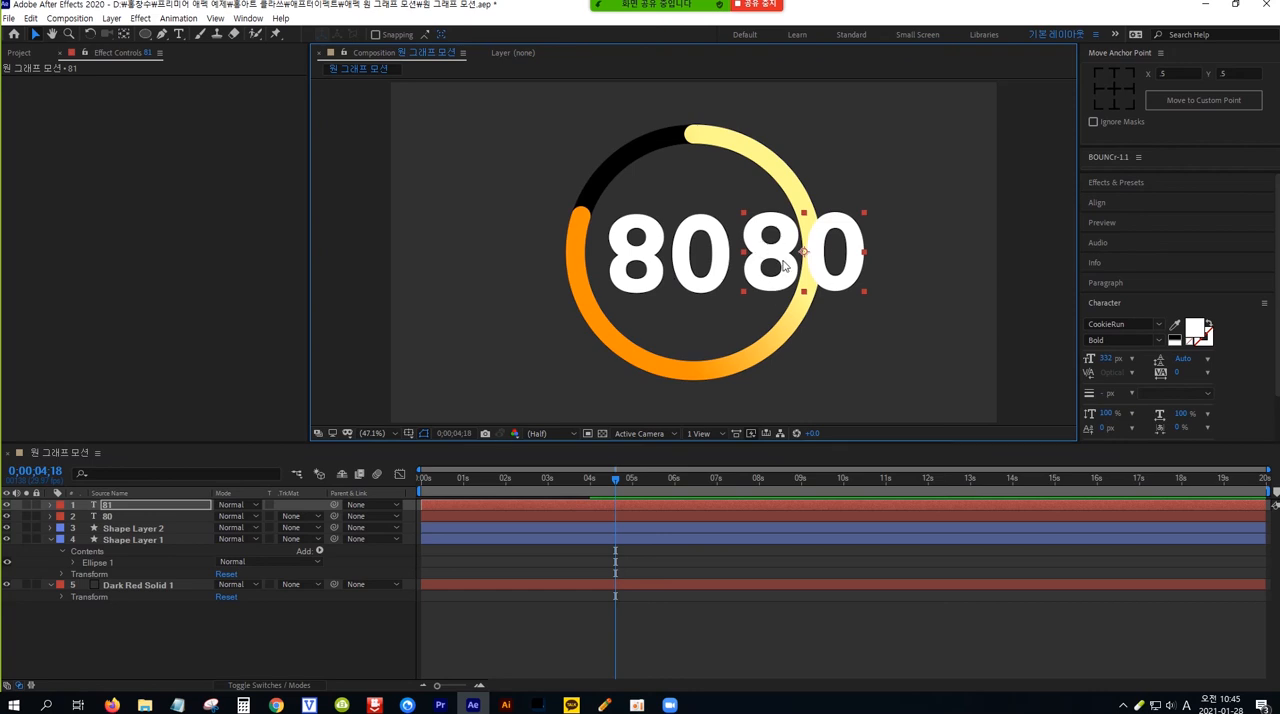
pyautogui.doubleClick(783, 263)
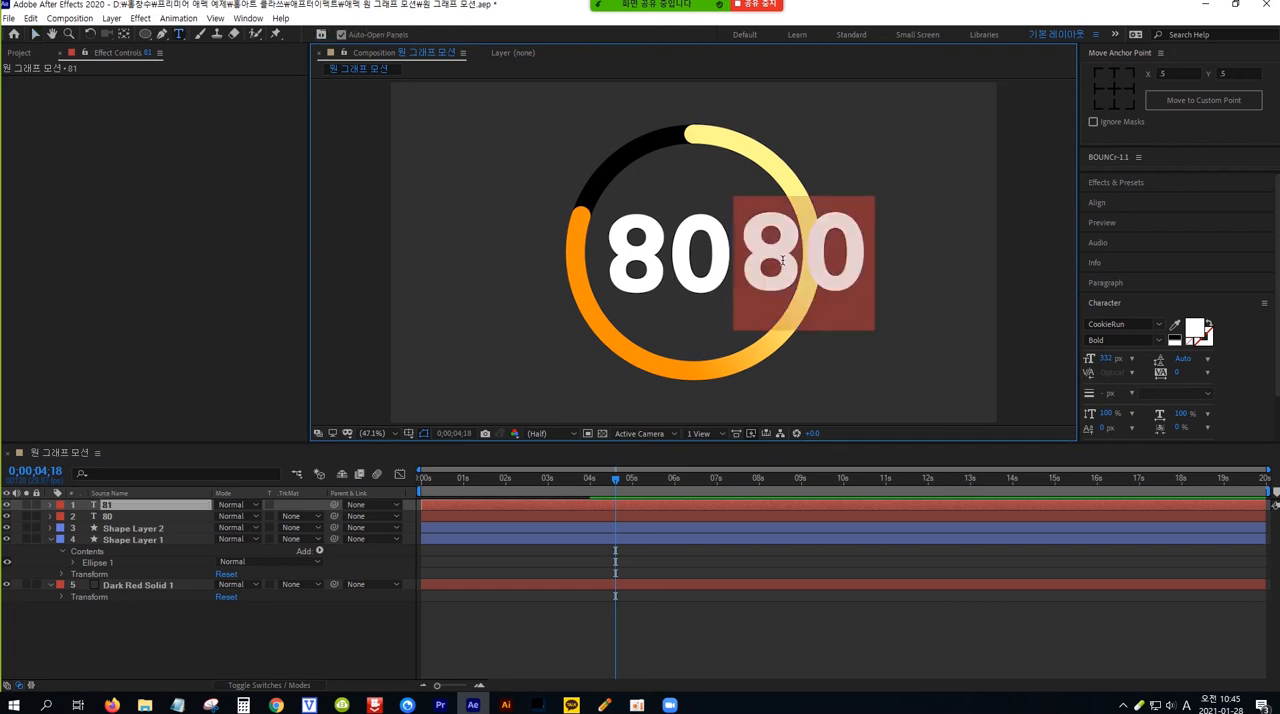
pyautogui.write('%')
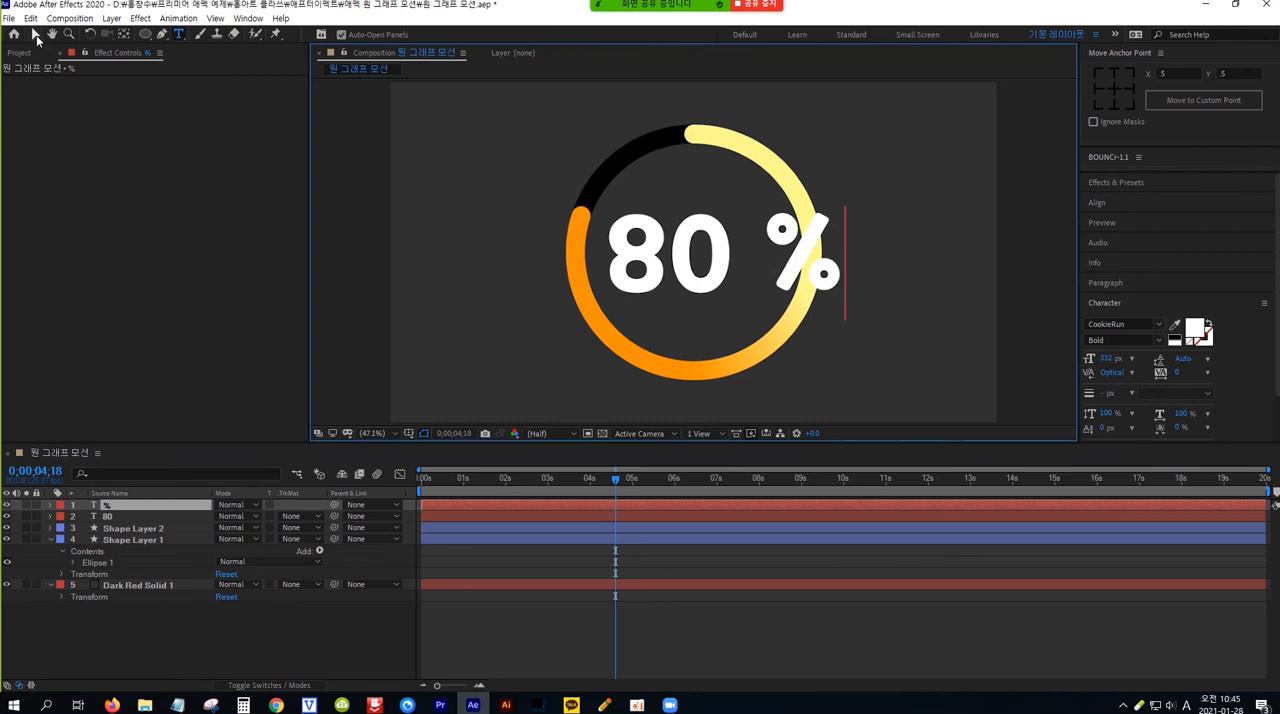
pyautogui.click(36, 35)
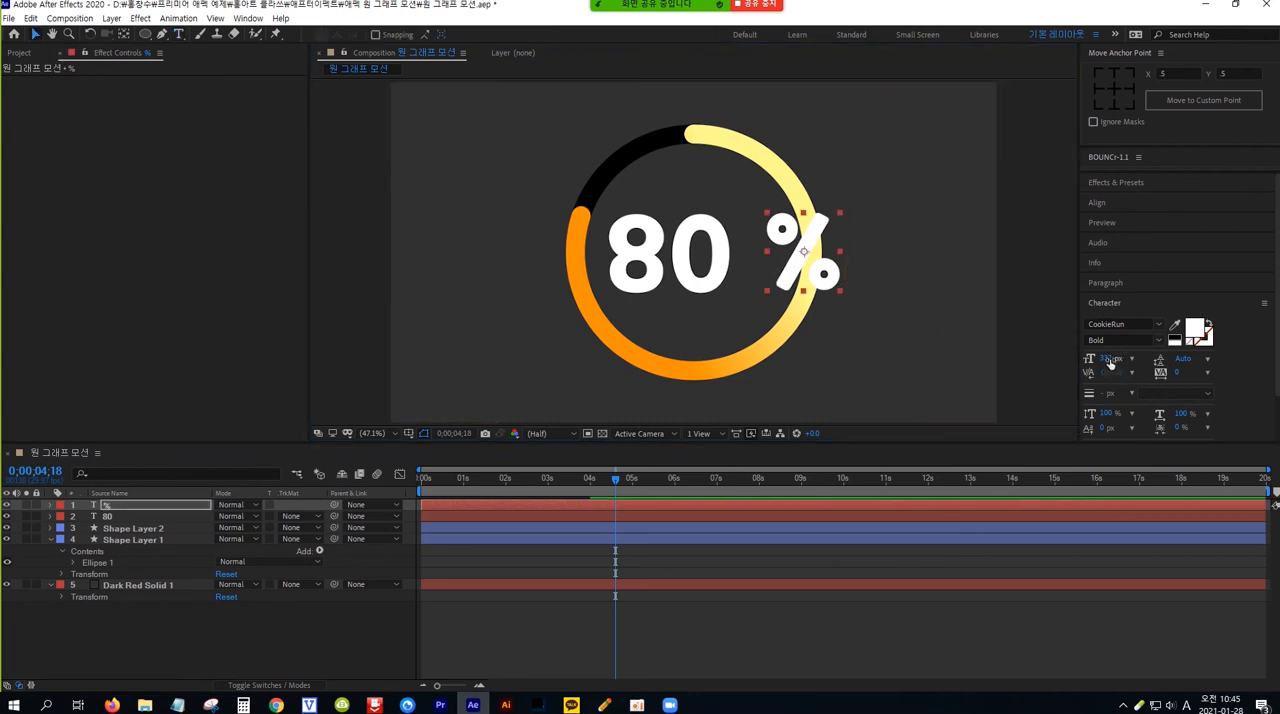
# Reduce the % text's font size to 230 px and position it just right of the 80, inside the ring
pyautogui.moveTo(1109, 359); pyautogui.dragTo(1054, 363)
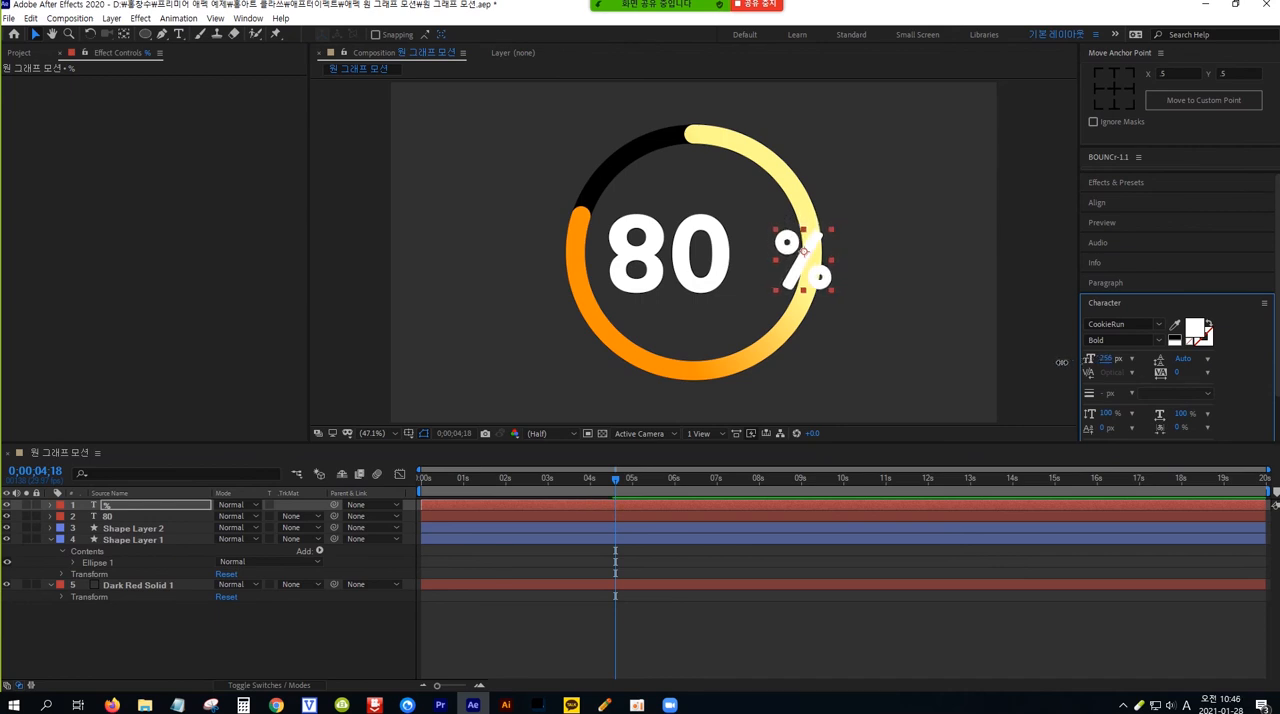
pyautogui.moveTo(813, 275); pyautogui.dragTo(776, 266)
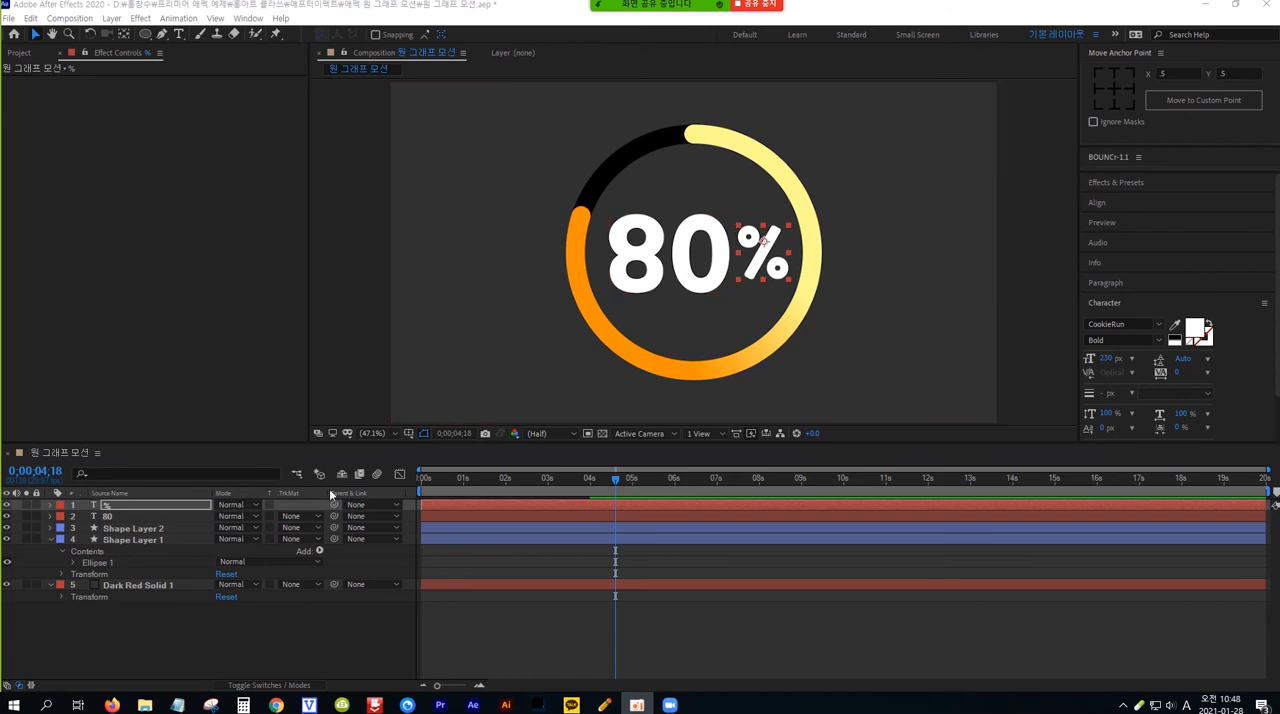
# Find the Slider Control effect by searching for slider and apply it to the 80 text layer
pyautogui.click(123, 519)
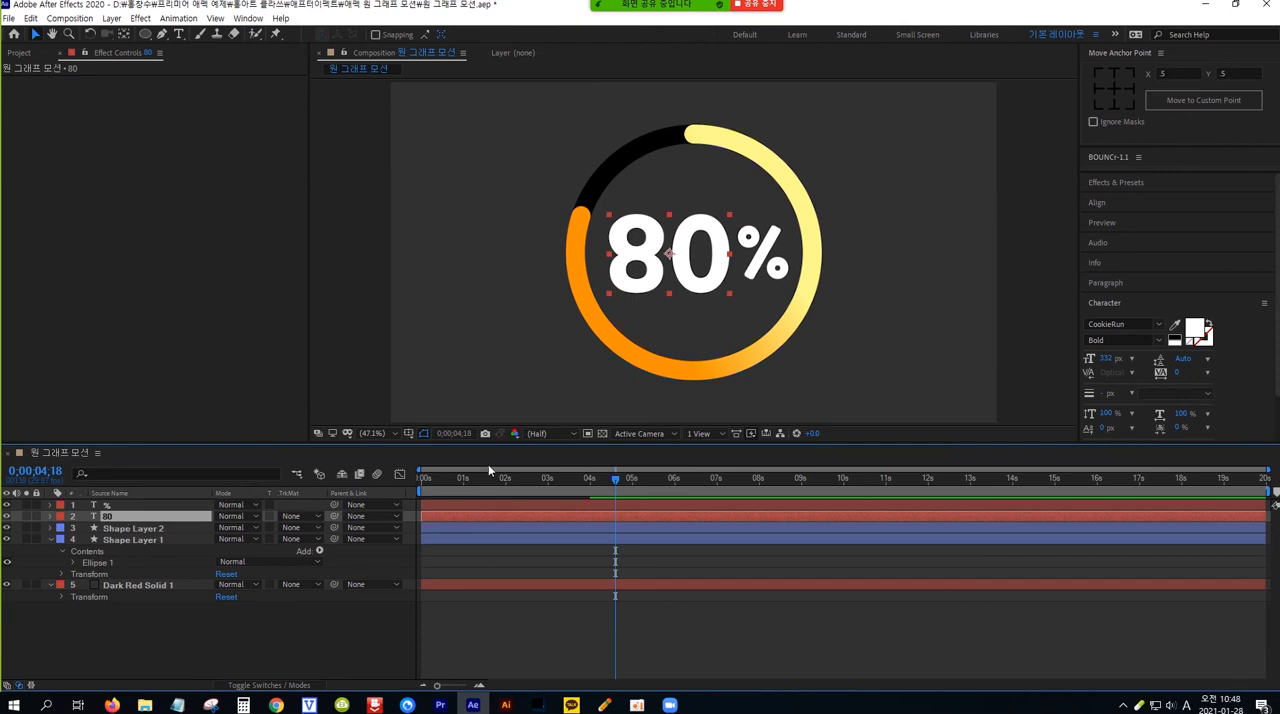
pyautogui.click(1164, 182)
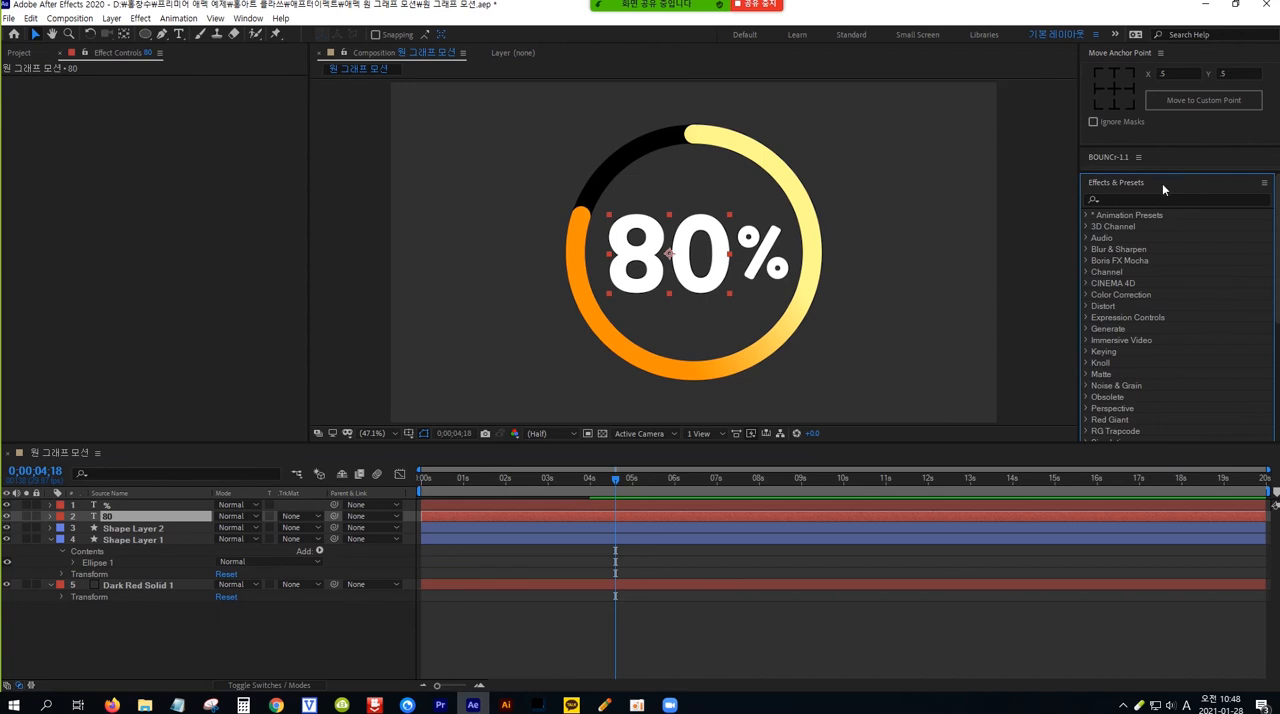
pyautogui.click(1141, 199)
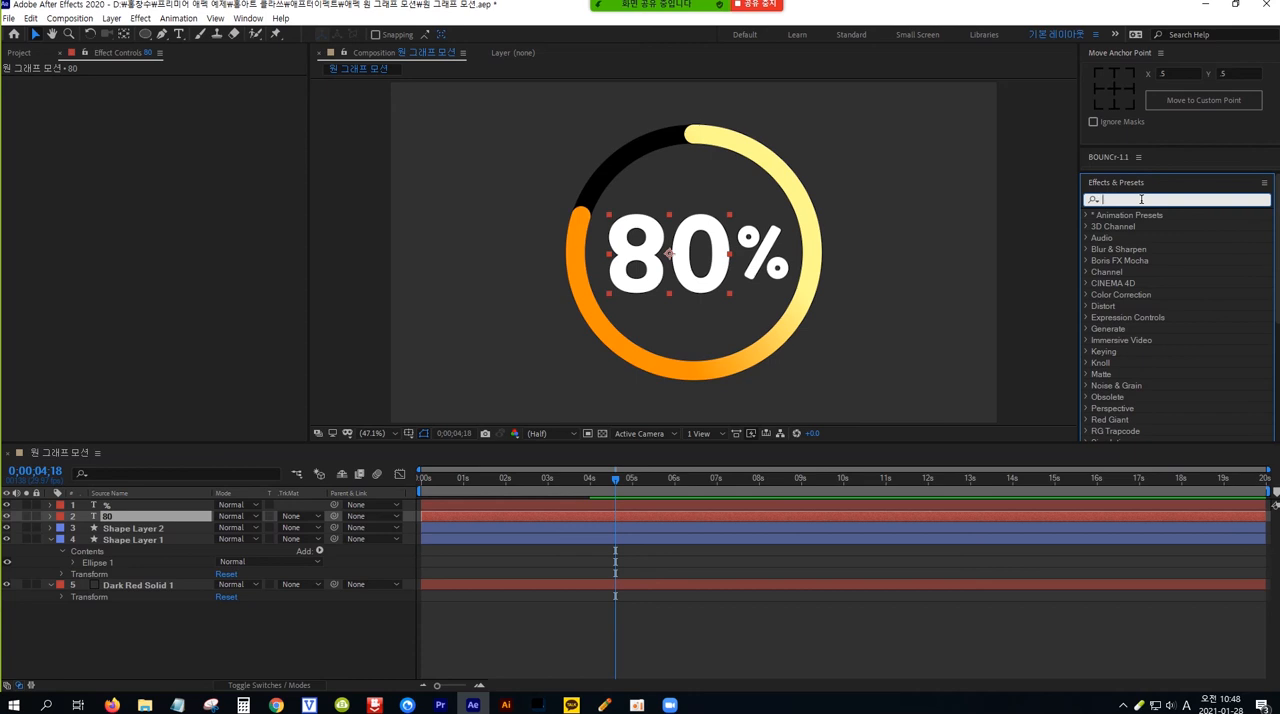
pyautogui.write('s')
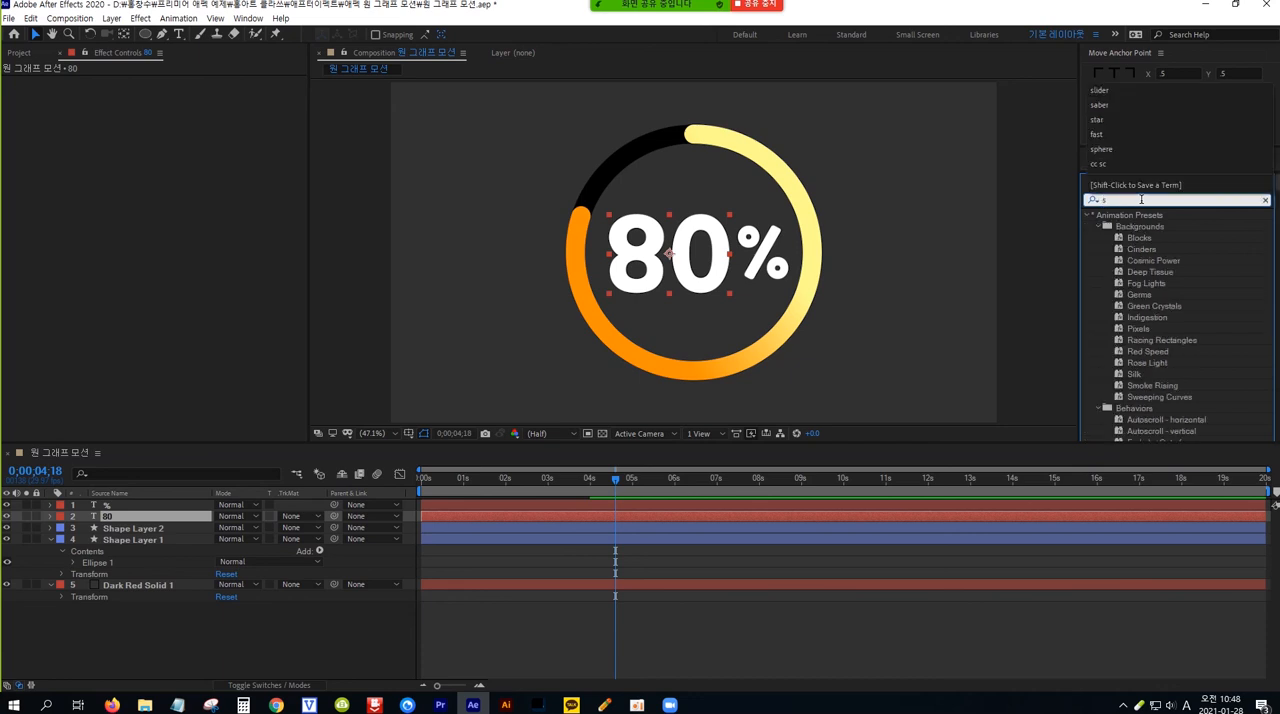
pyautogui.write('li')
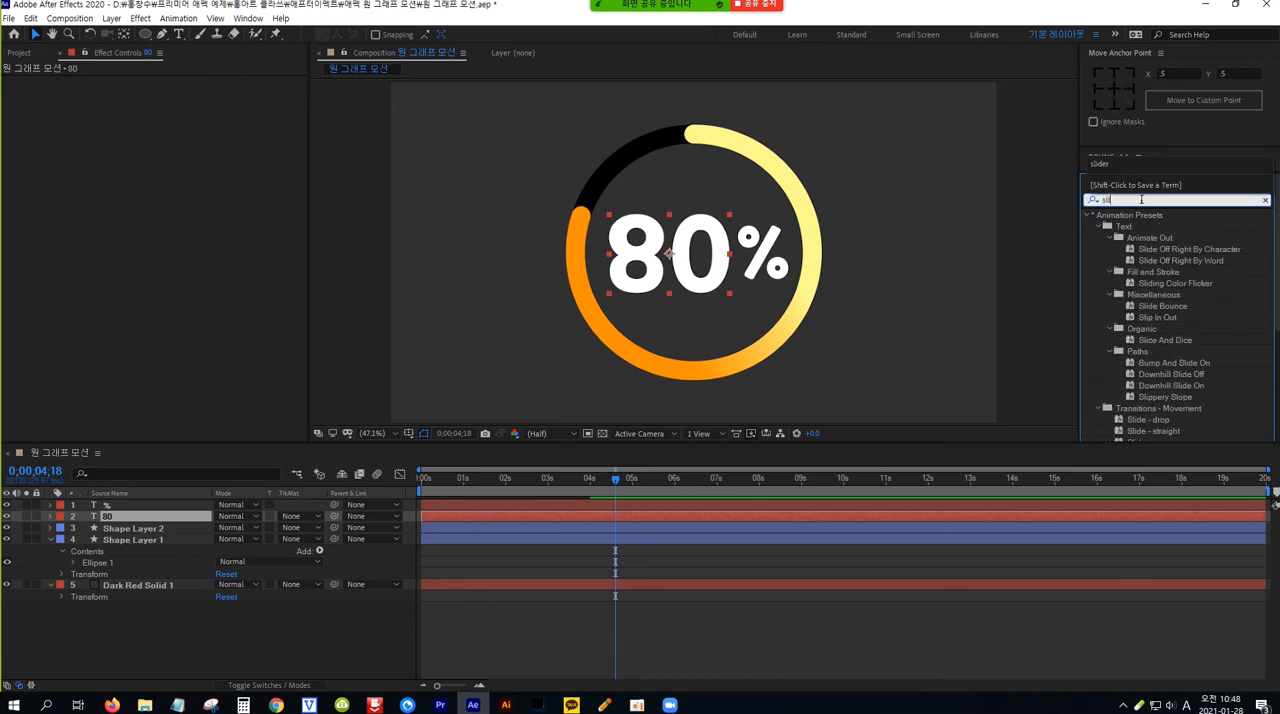
pyautogui.write('de')
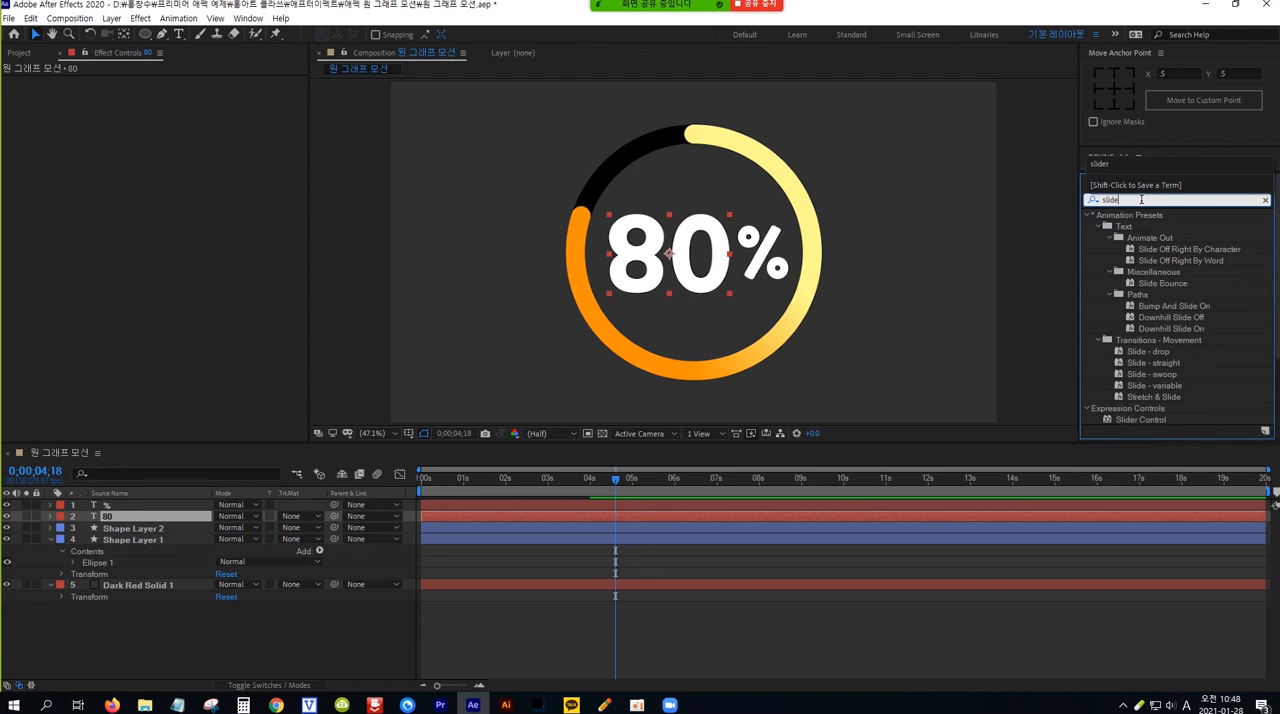
pyautogui.write('r')
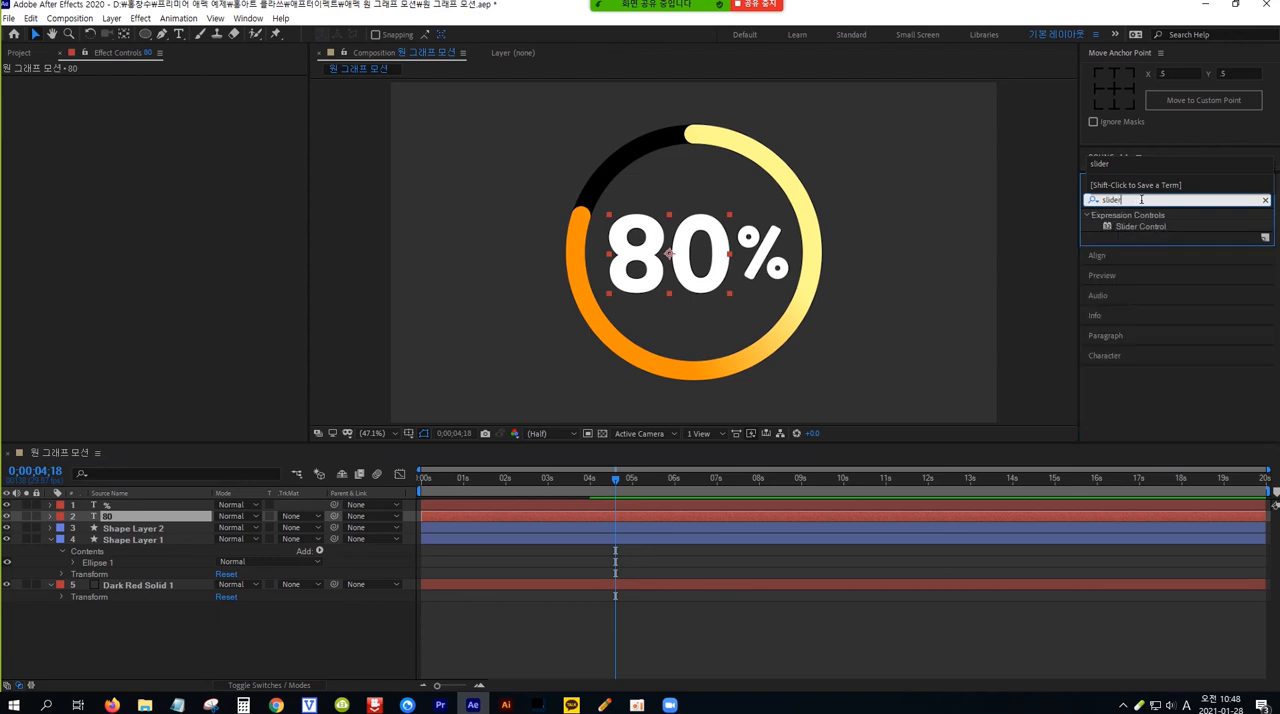
pyautogui.click(1141, 225)
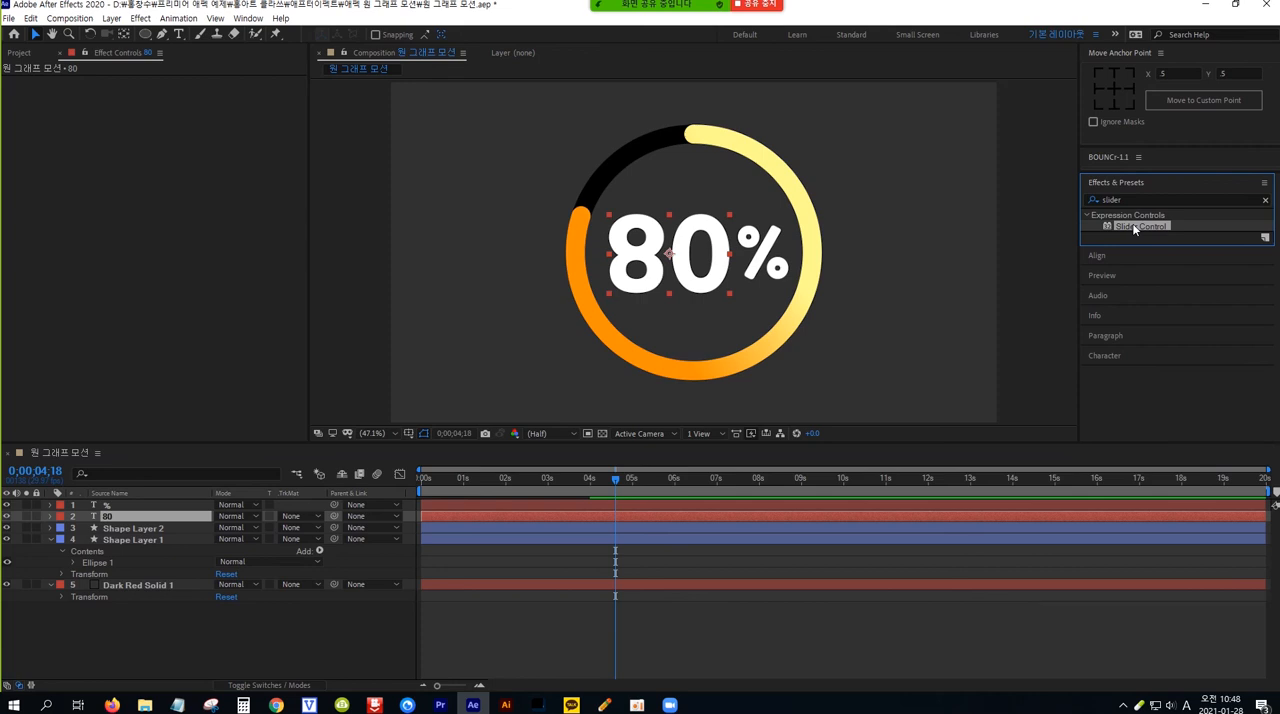
pyautogui.moveTo(1133, 229); pyautogui.dragTo(163, 521)
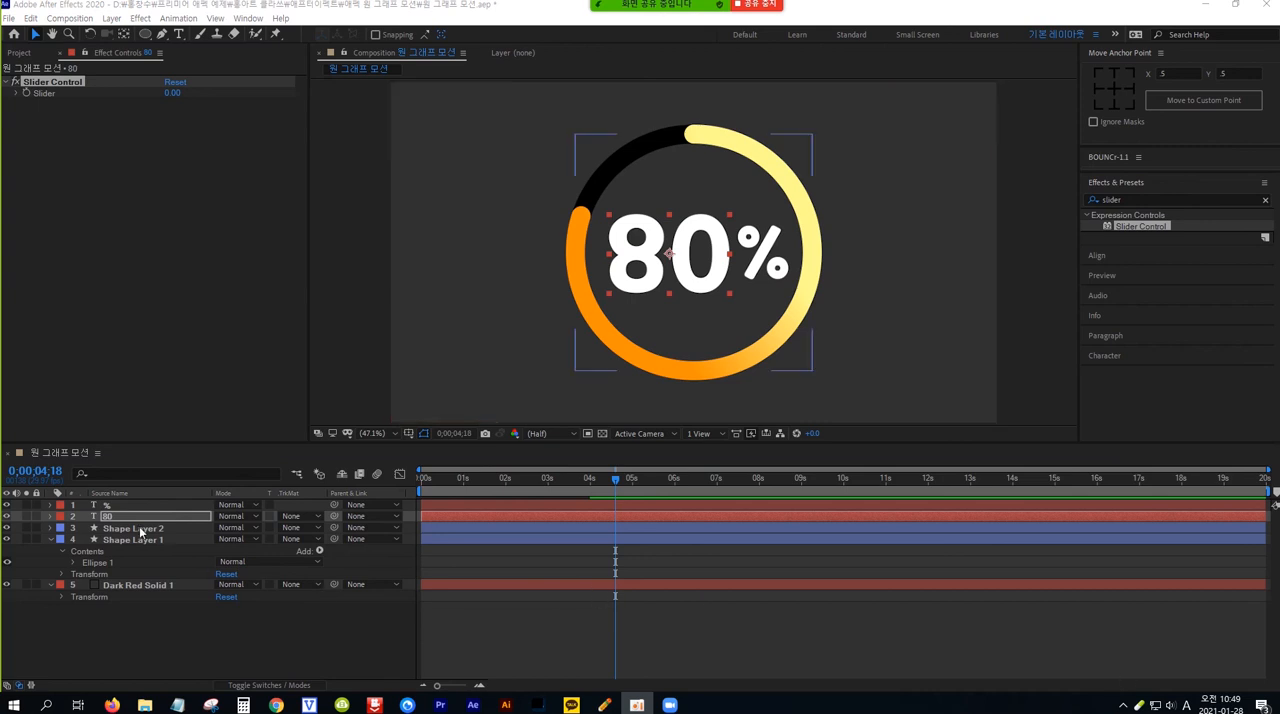
# Reveal the 80 layer's text properties and enable an expression on Source Text
pyautogui.click(50, 521)
pyautogui.click(50, 521)
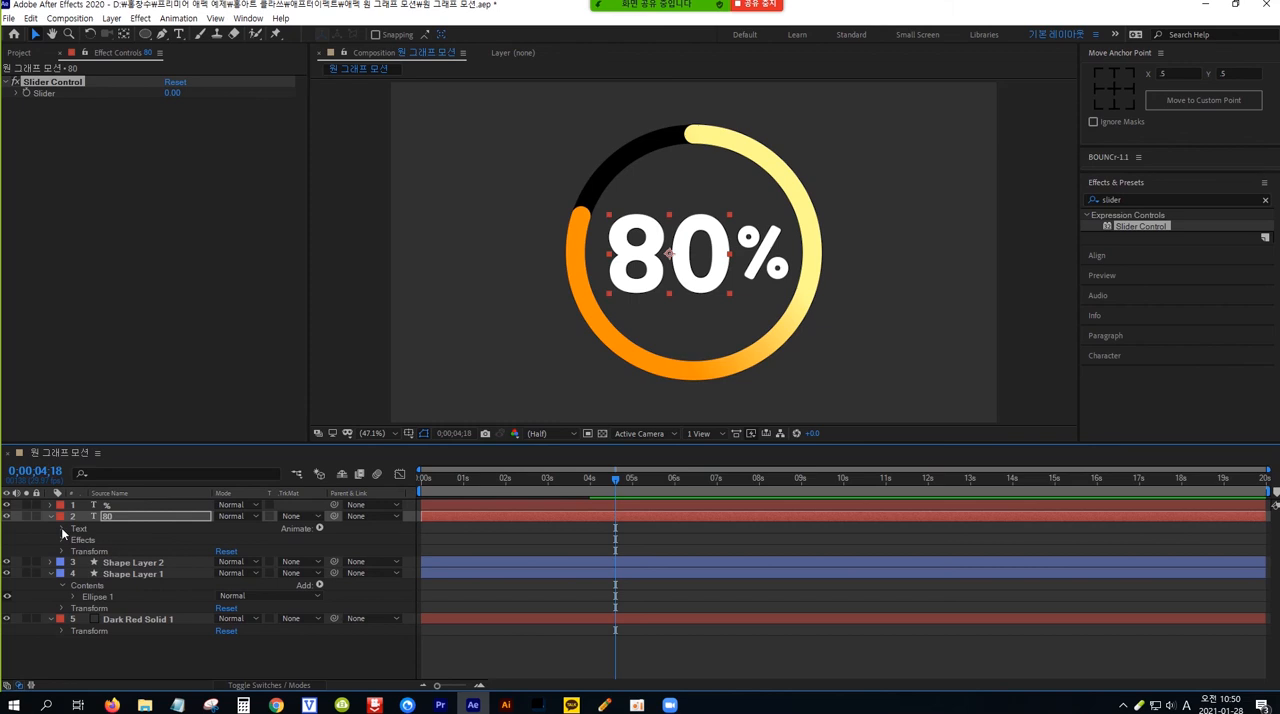
pyautogui.click(62, 529)
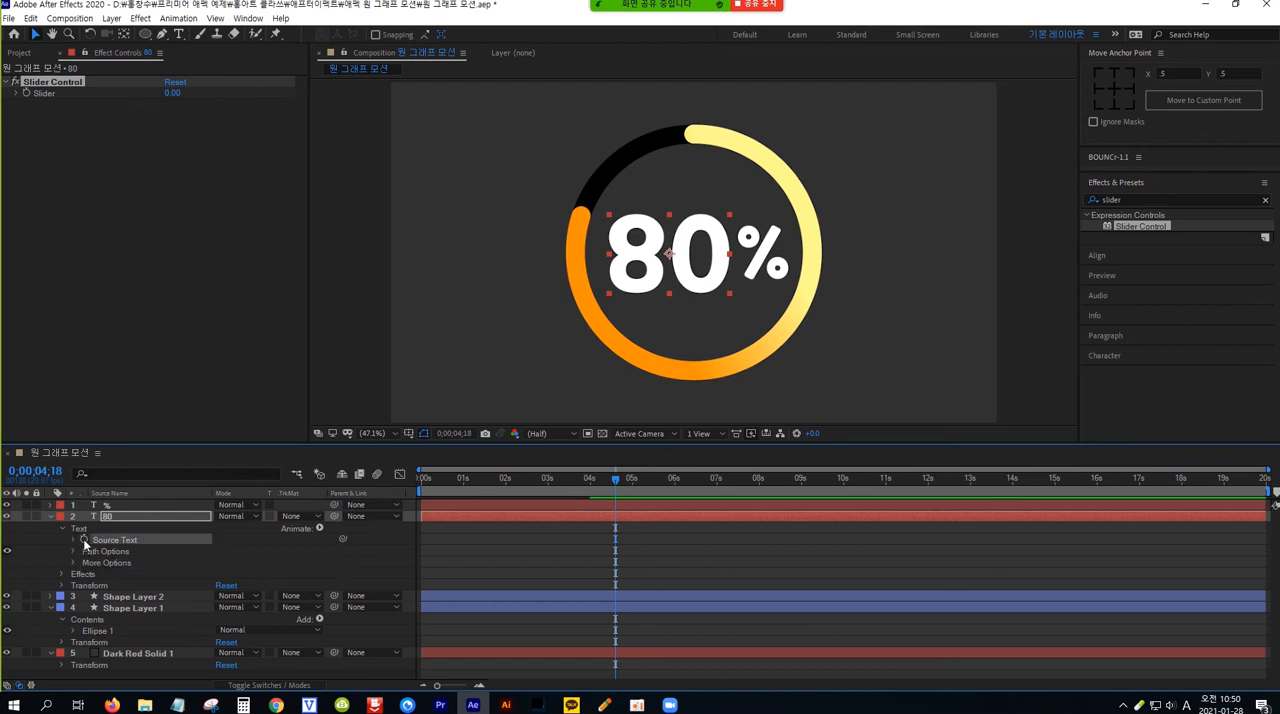
pyautogui.keyDown('alt'); pyautogui.click(84, 541); pyautogui.keyUp('alt')
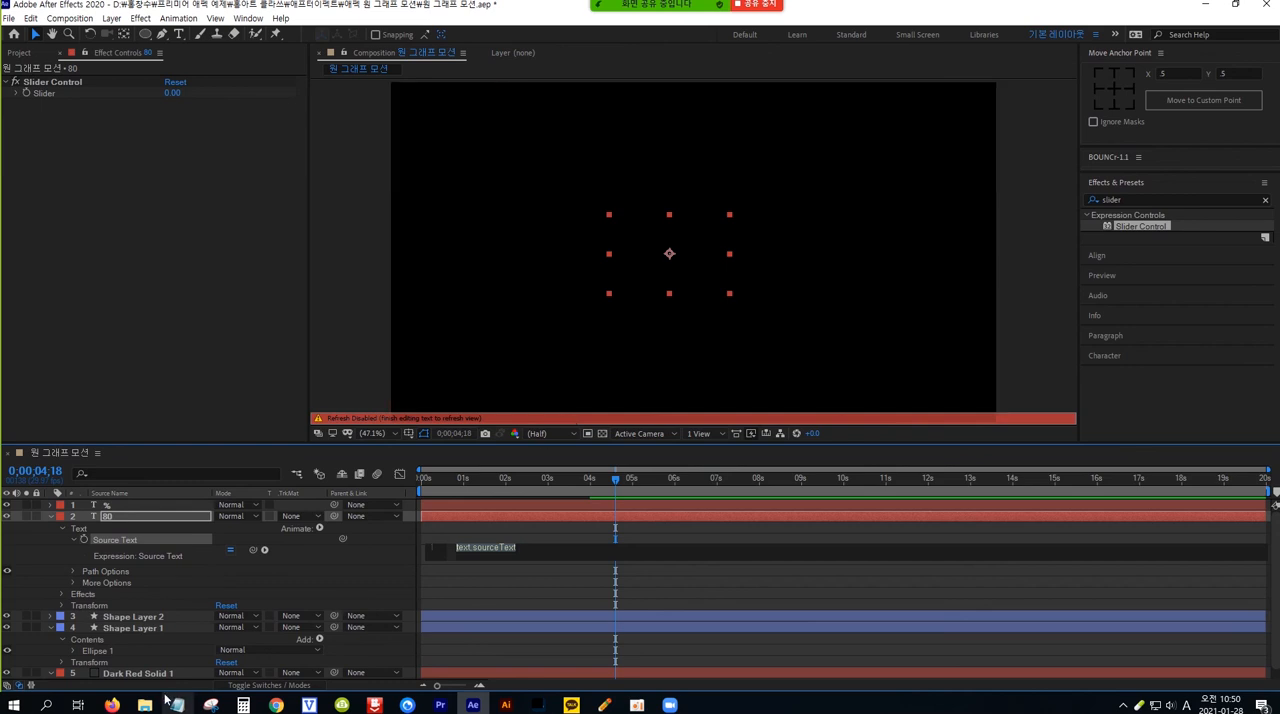
# Expand the 80 layer's Slider Control effect and pick-whip the Source Text expression to its Slider property
pyautogui.click(91, 597)
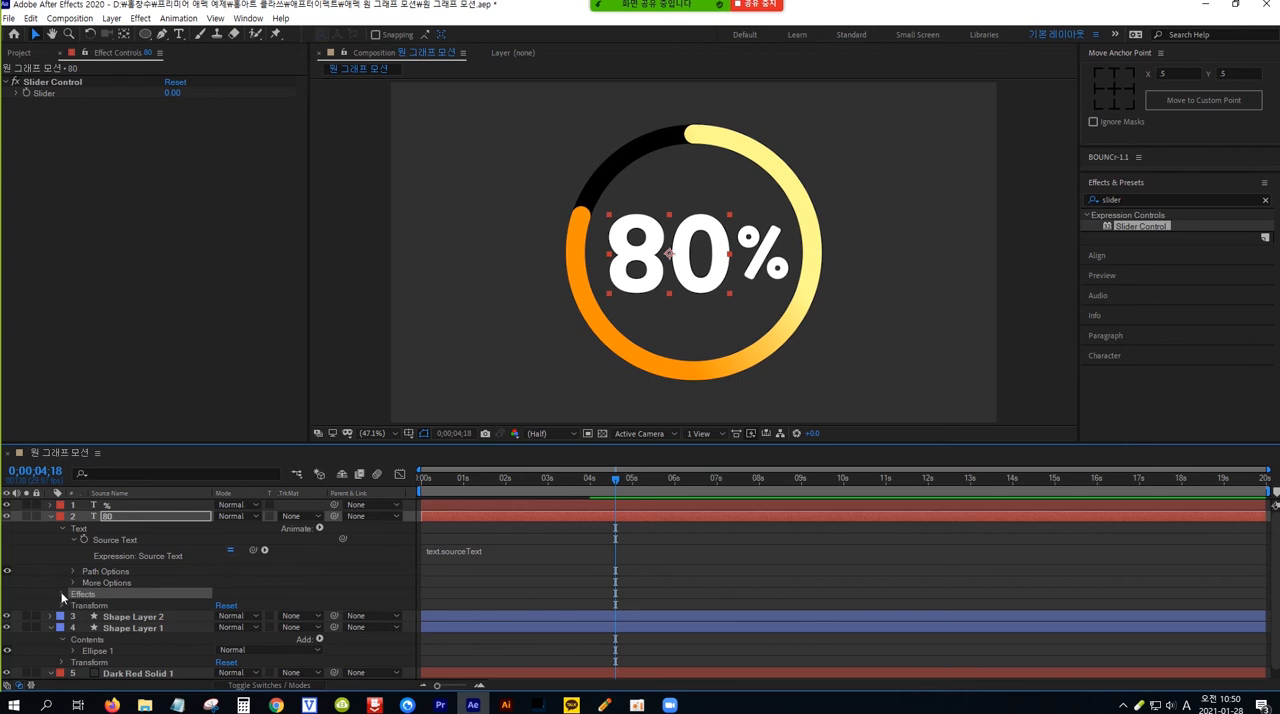
pyautogui.click(62, 594)
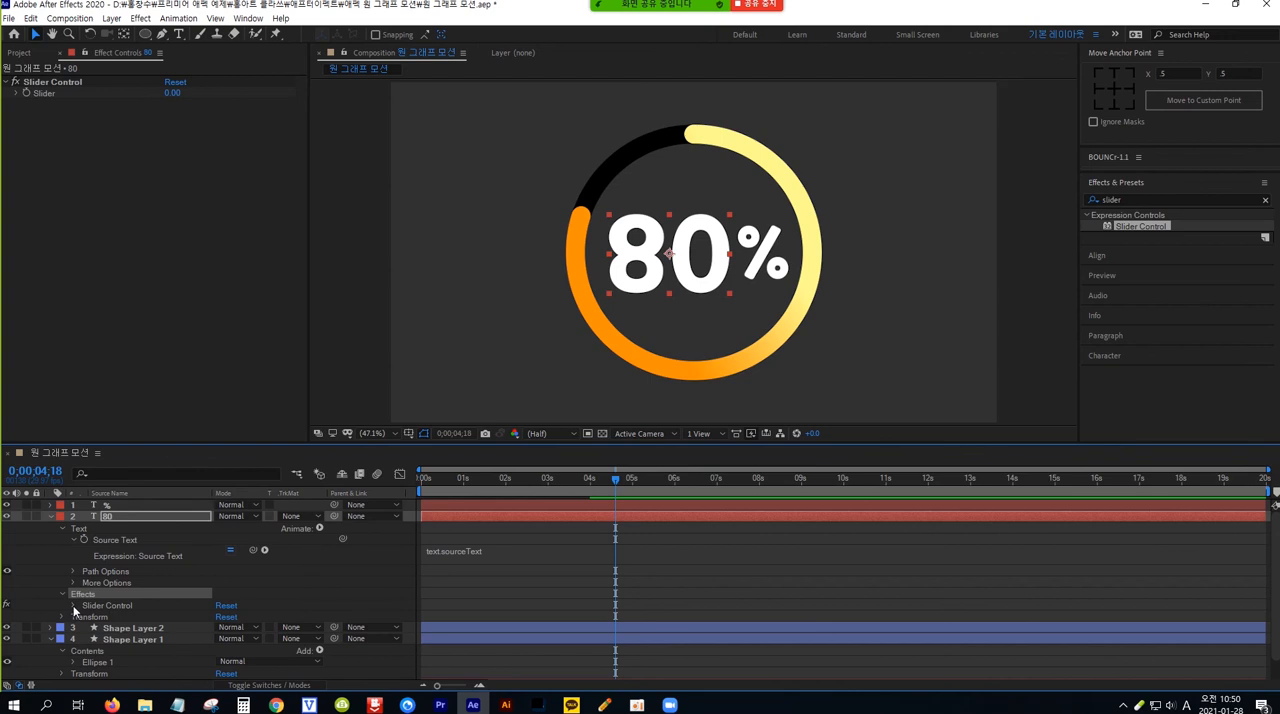
pyautogui.click(73, 606)
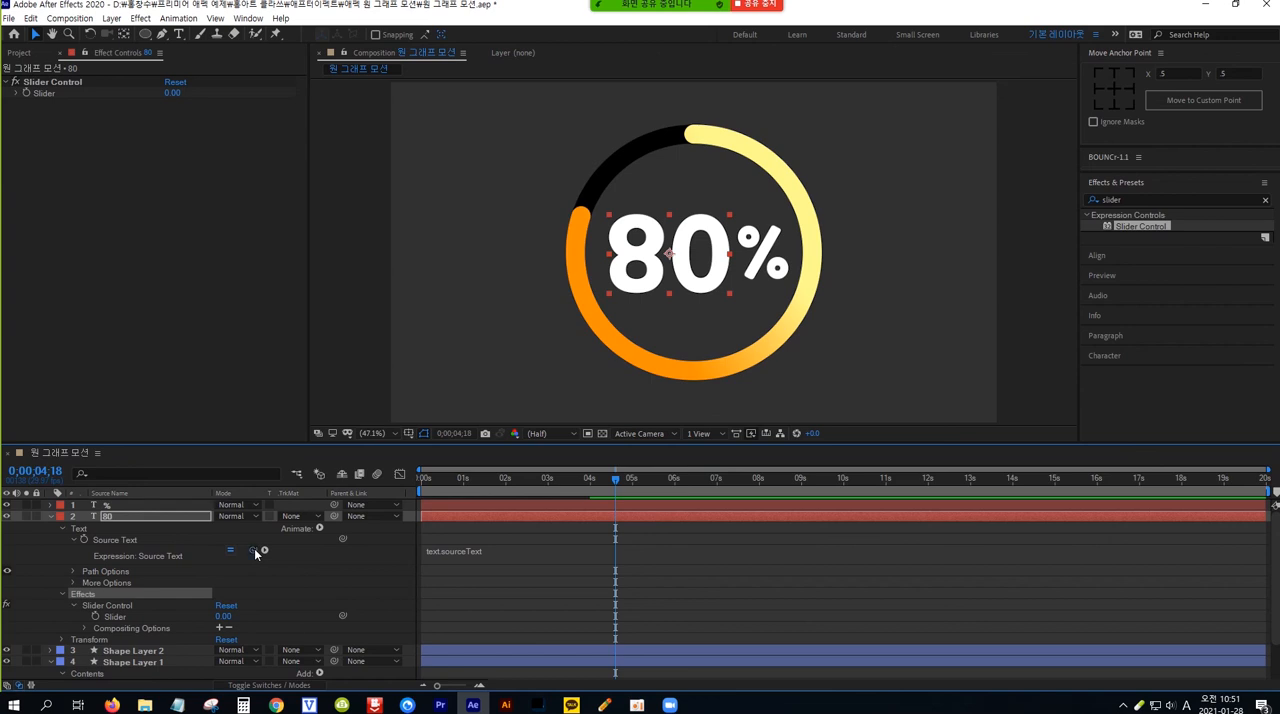
pyautogui.moveTo(255, 552); pyautogui.dragTo(120, 619)
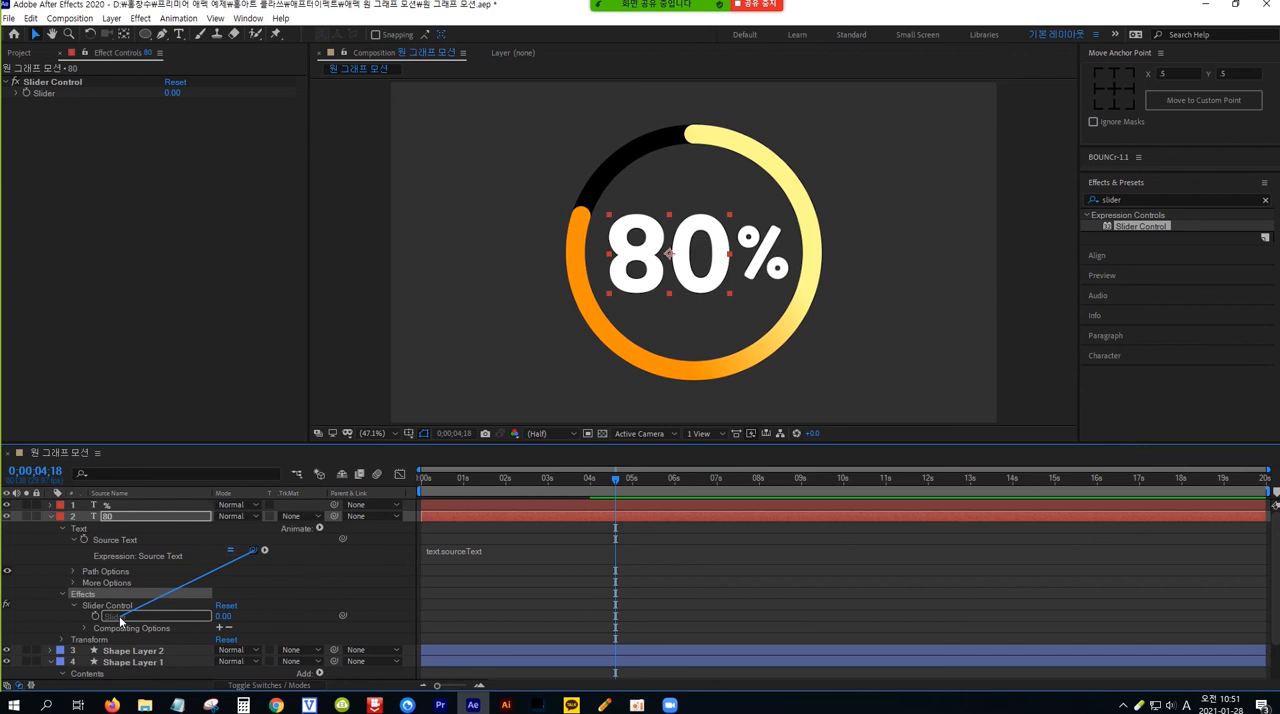
pyautogui.moveTo(120, 619); pyautogui.dragTo(120, 620)
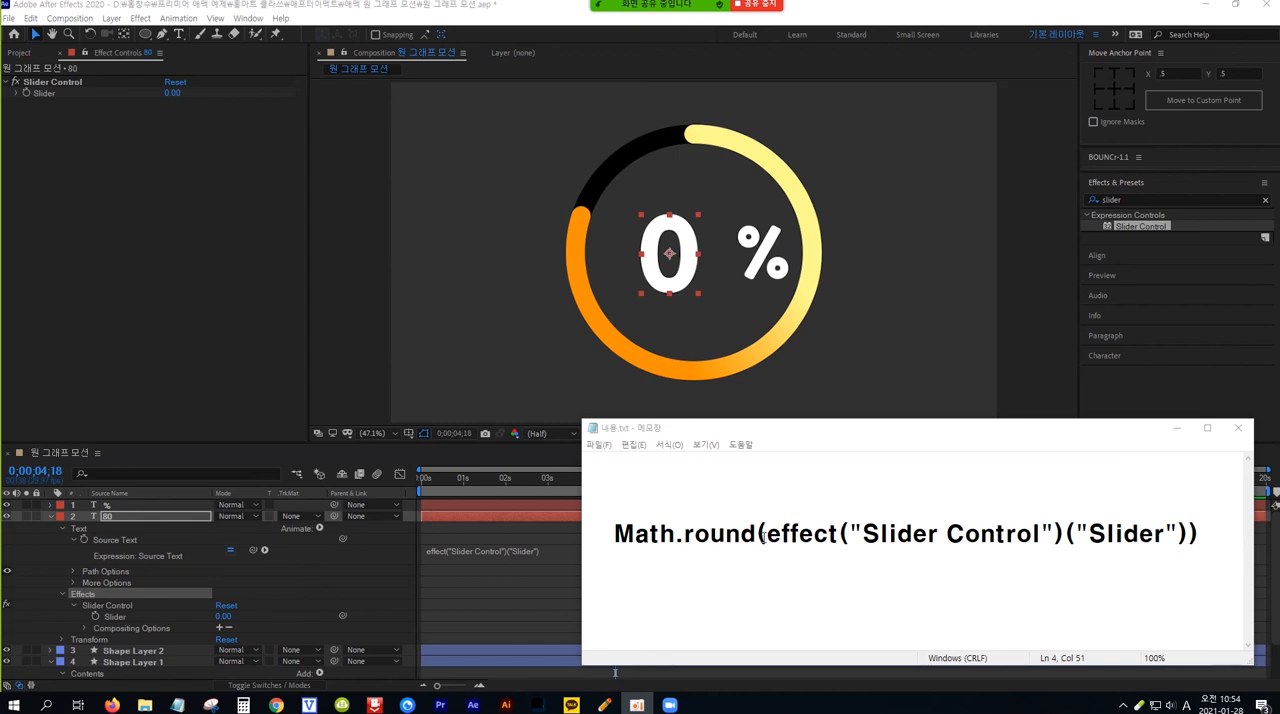
# Replace the Source Text expression with Math.round(effect("Slider Control")("Slider")), copied from the Notepad file 내용.txt
pyautogui.moveTo(1198, 534); pyautogui.dragTo(613, 533)
pyautogui.hotkey('ctrl', 'c')
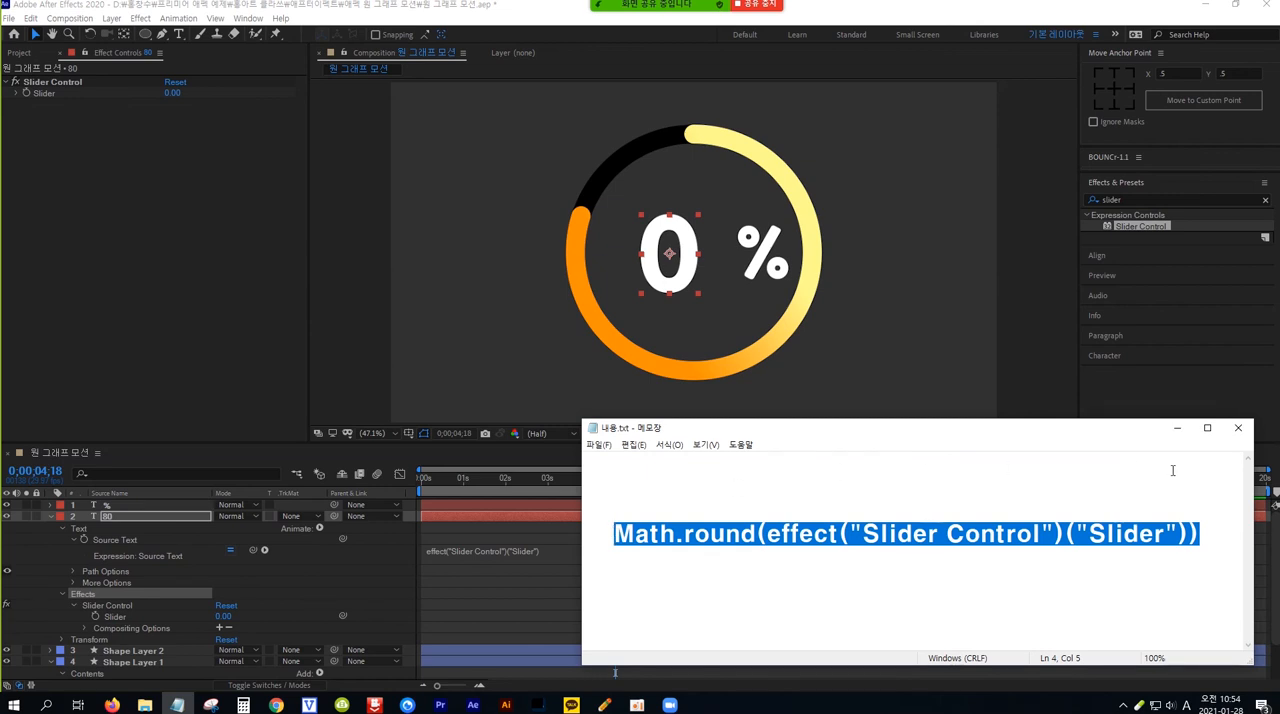
pyautogui.click(1179, 430)
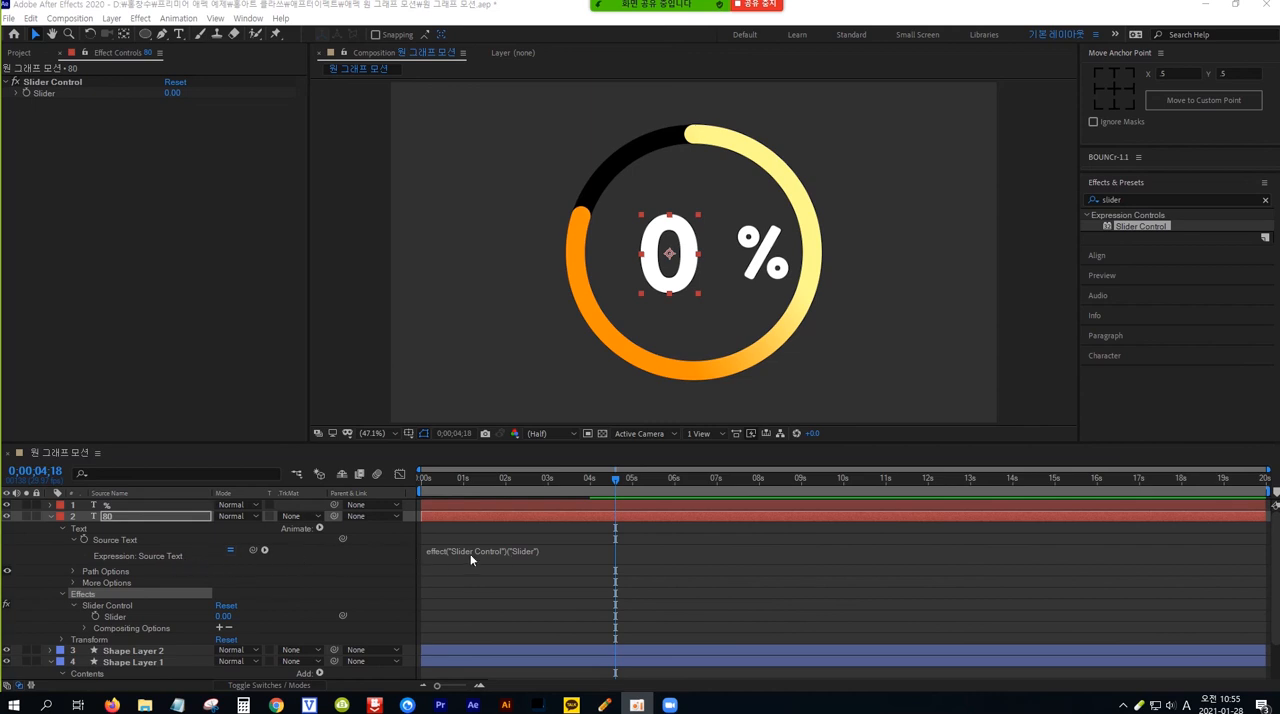
pyautogui.click(500, 557)
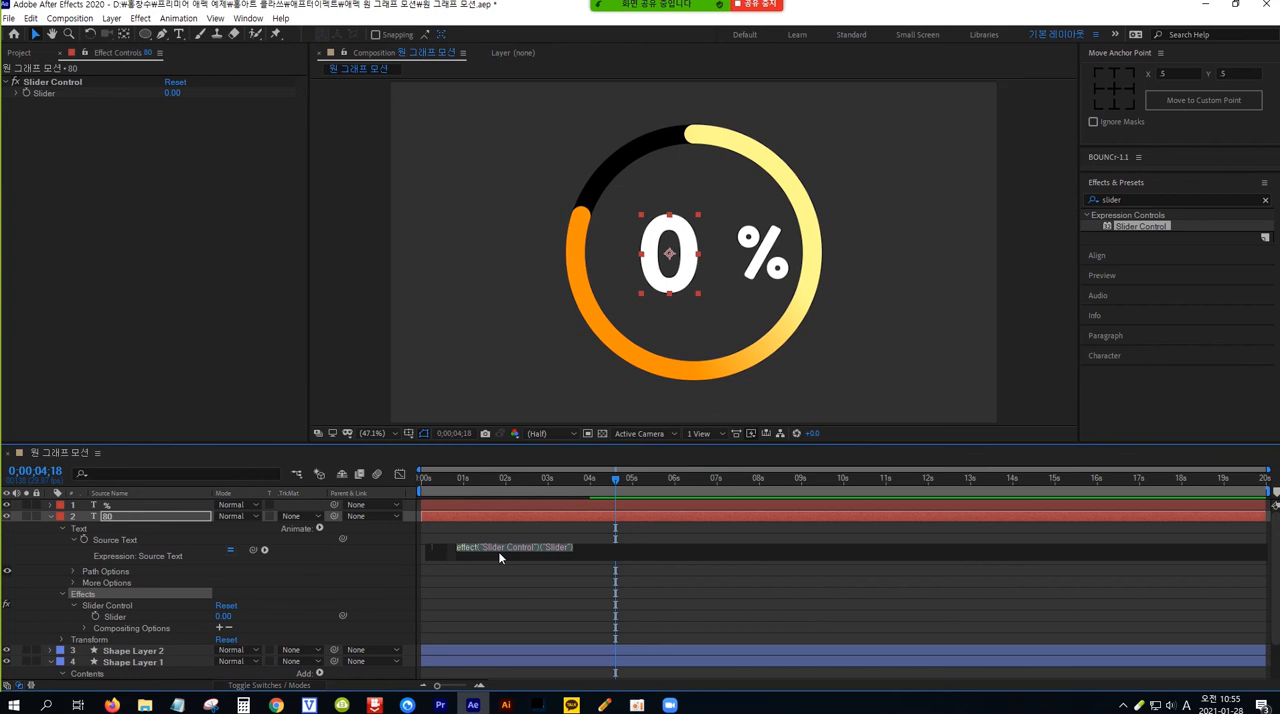
pyautogui.hotkey('ctrl', 'v')
pyautogui.click(694, 586)
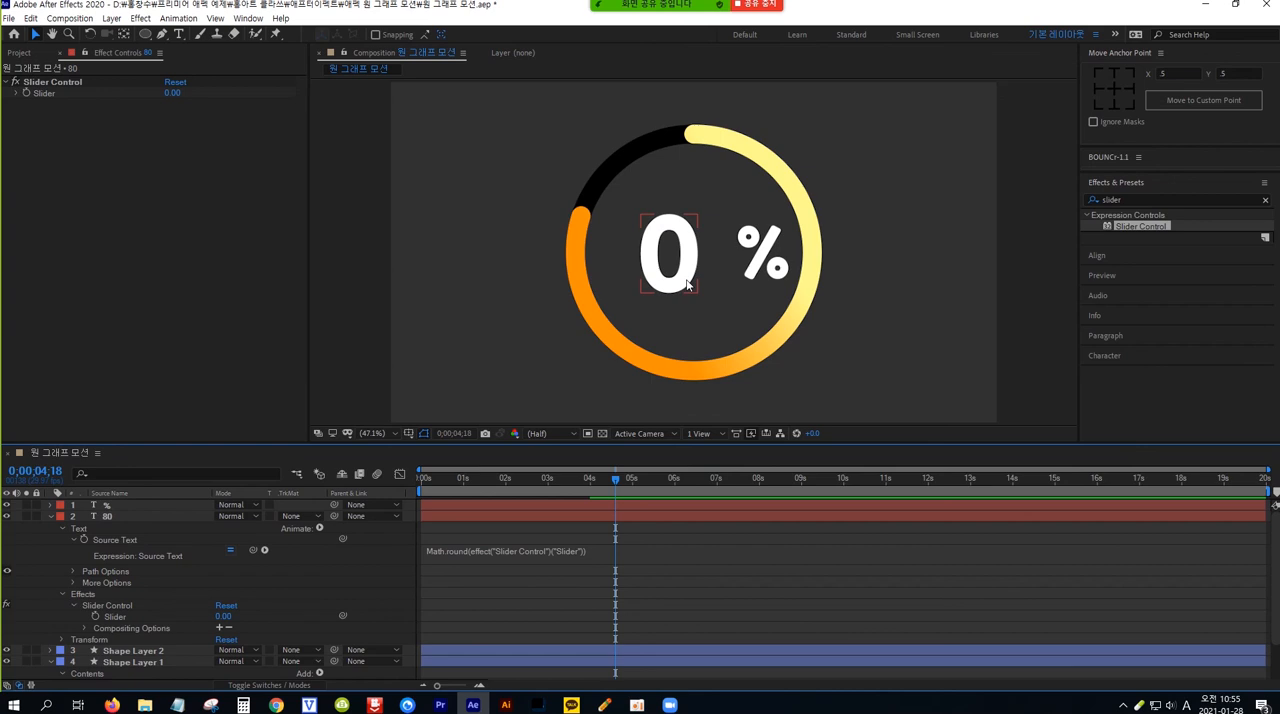
pyautogui.click(685, 558)
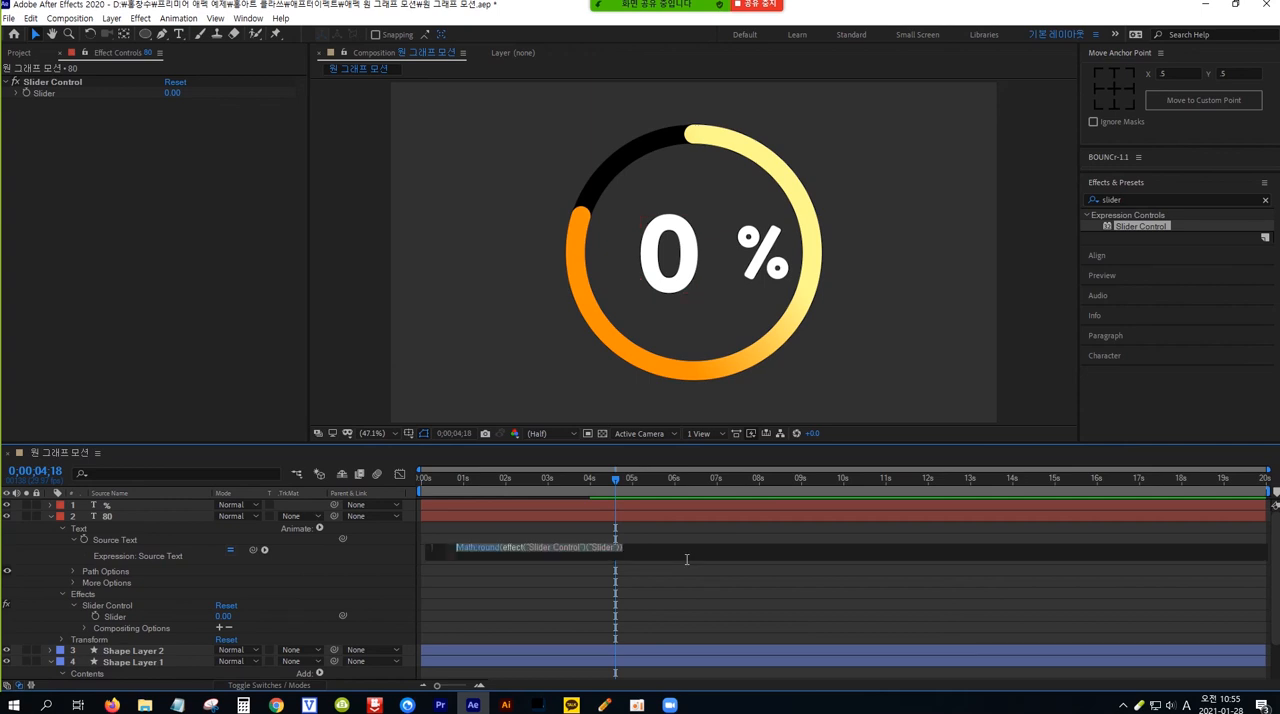
pyautogui.click(710, 607)
# Keyframe the 80 layer's Slider at 0 at the composition start and at 80 at 0;00;04;00
pyautogui.press('Home')
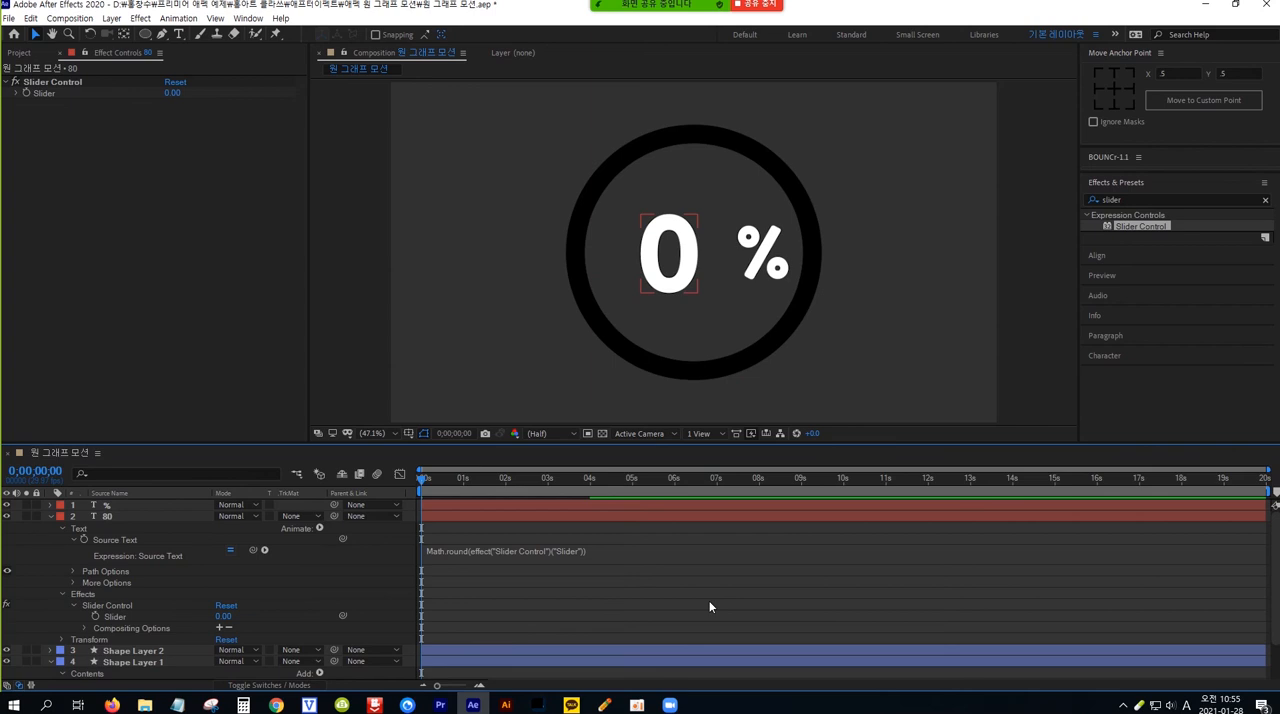
pyautogui.click(103, 617)
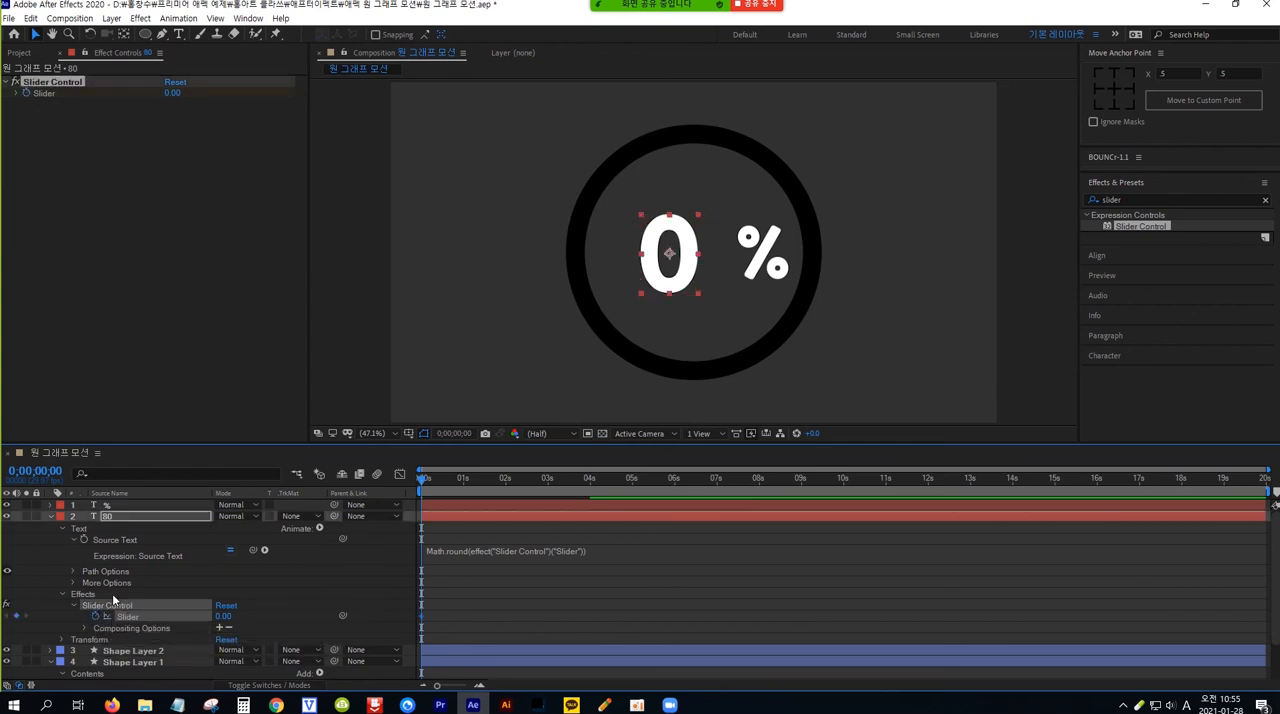
pyautogui.click(53, 471)
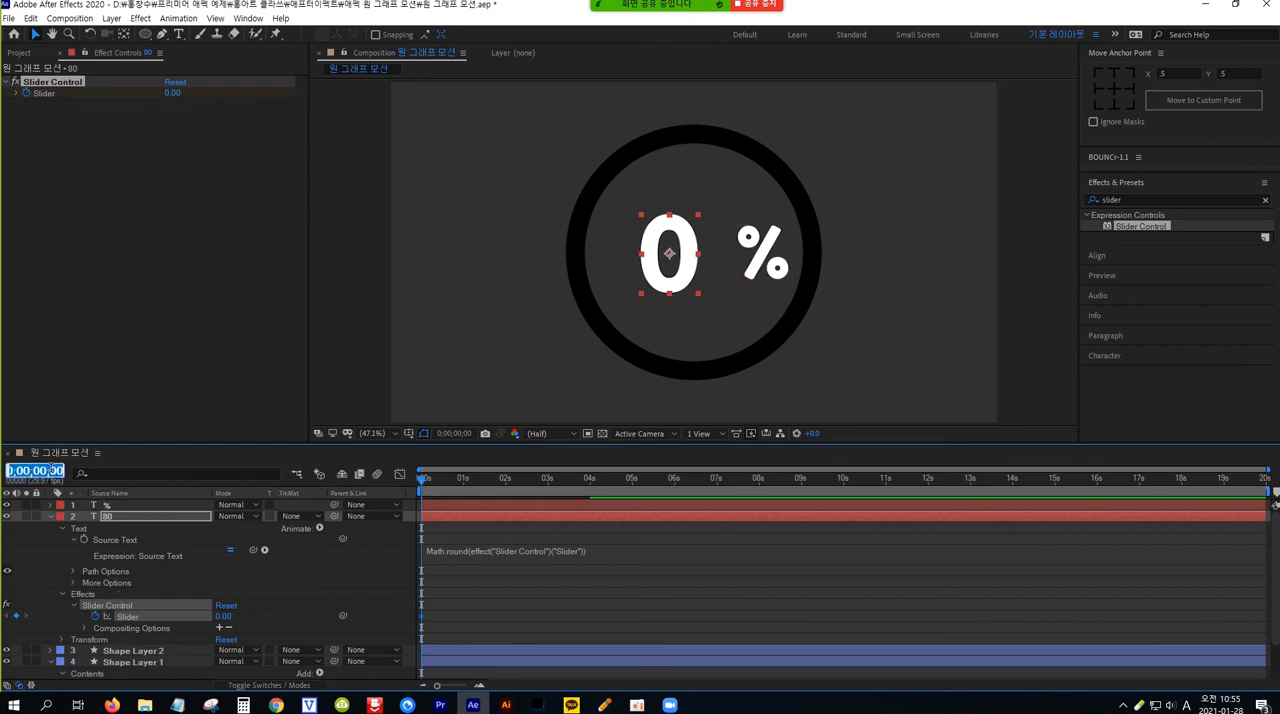
pyautogui.write('400')
pyautogui.press('Return')
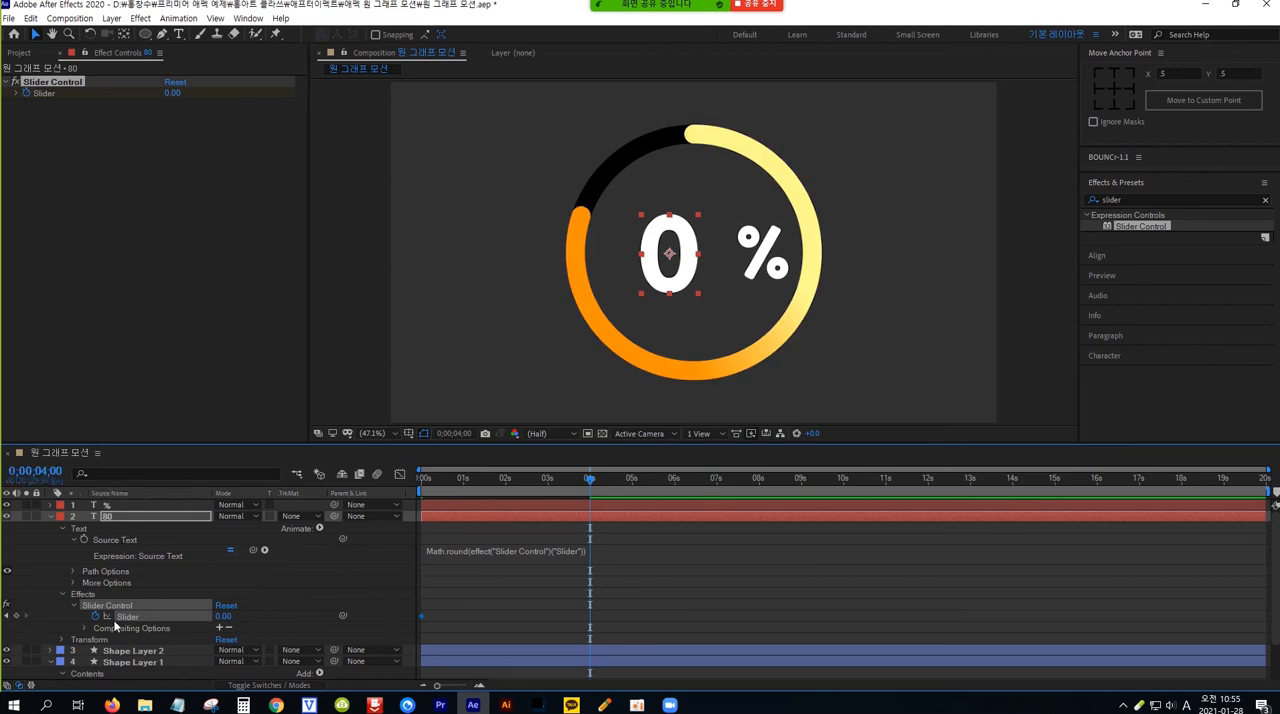
pyautogui.click(222, 616)
pyautogui.write('80')
pyautogui.press('Return')
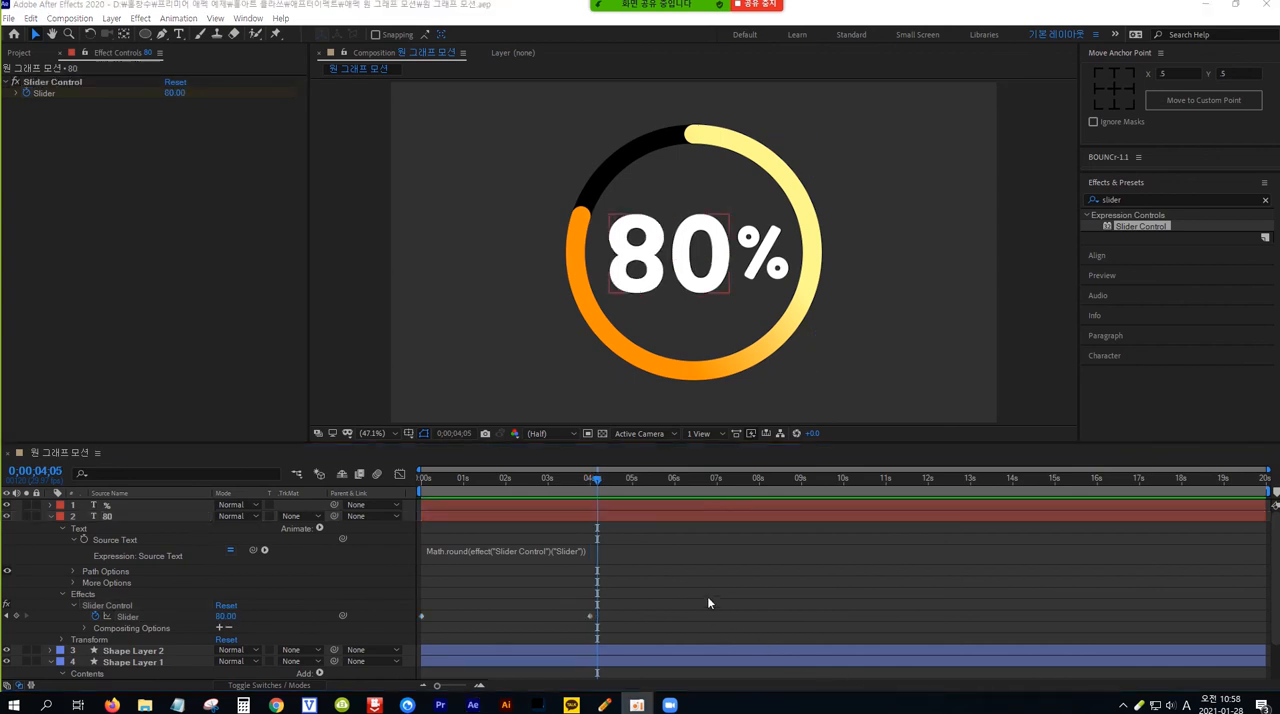
pyautogui.click(709, 603)
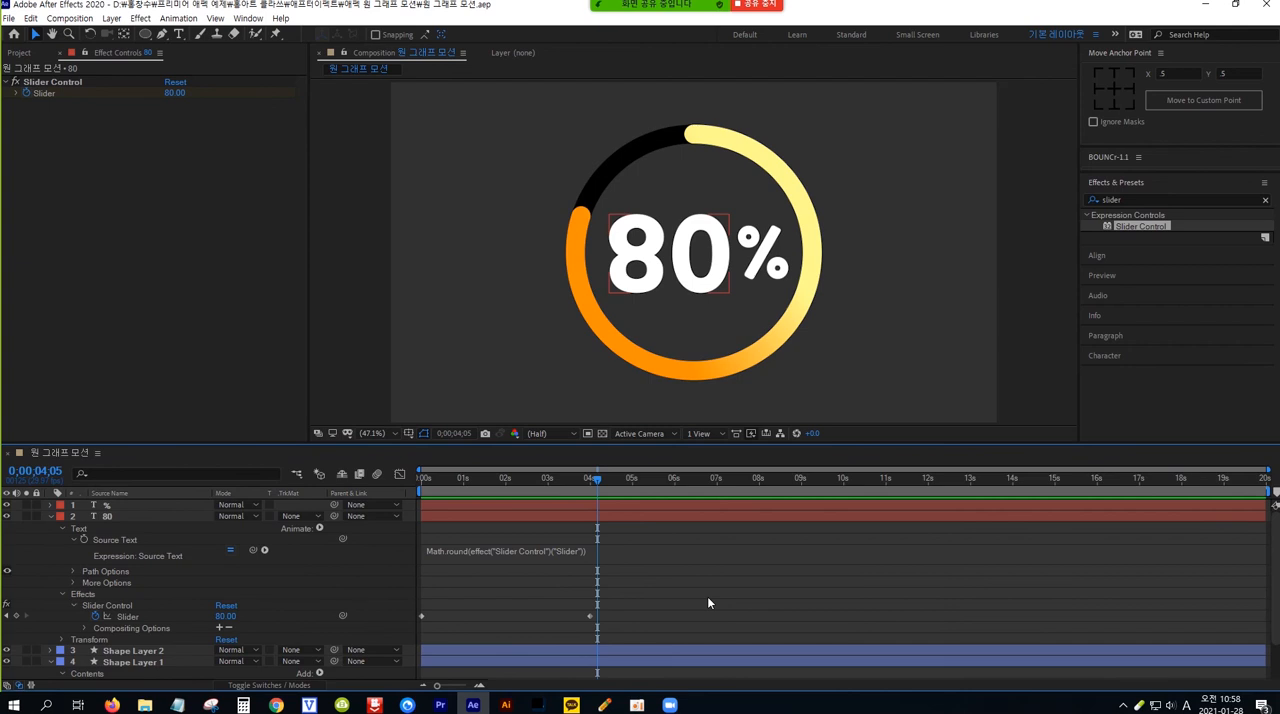
# End the work area at 0;00;05;00 and preview the counting animation from the start
pyautogui.click(36, 470)
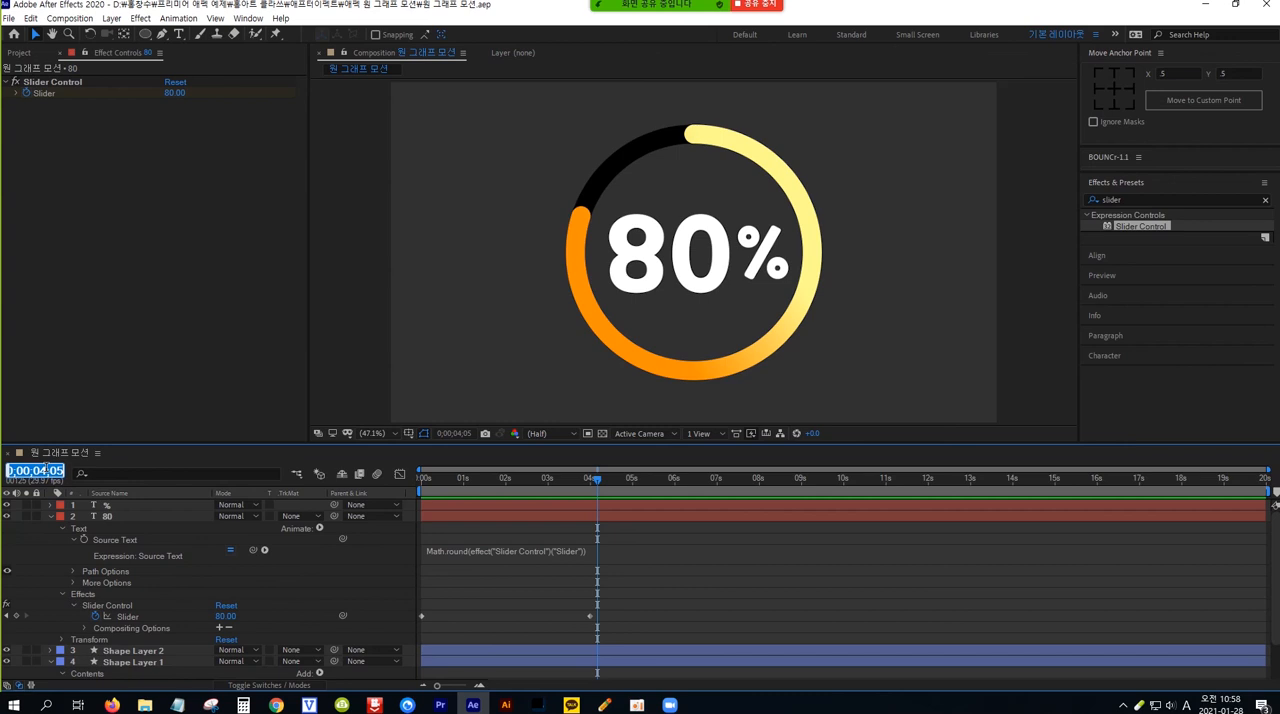
pyautogui.write('500')
pyautogui.press('Return')
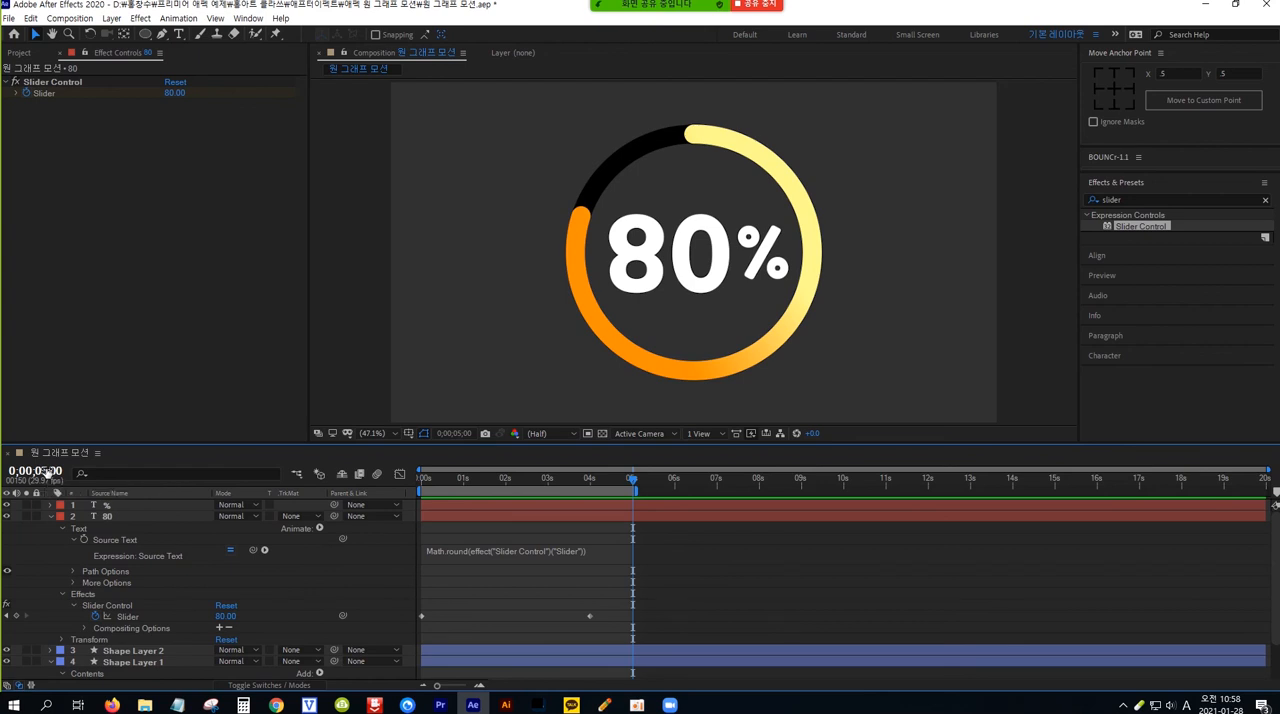
pyautogui.press('Home')
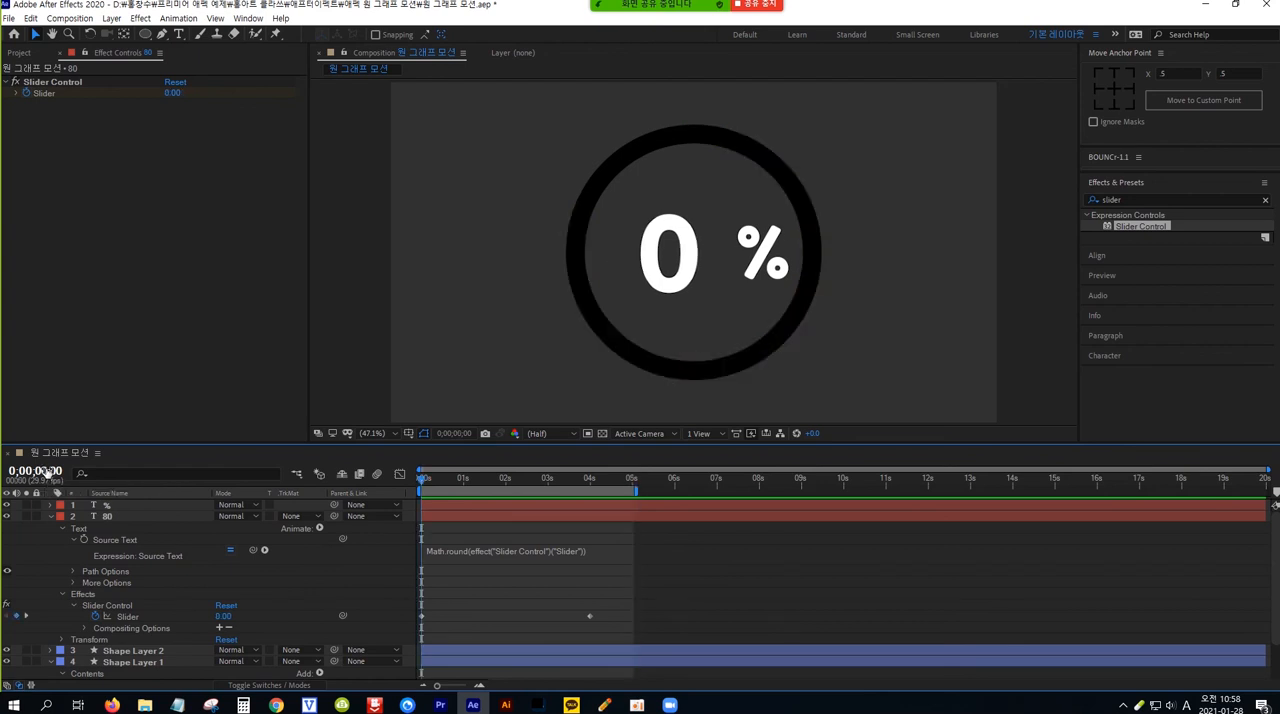
pyautogui.press('space')
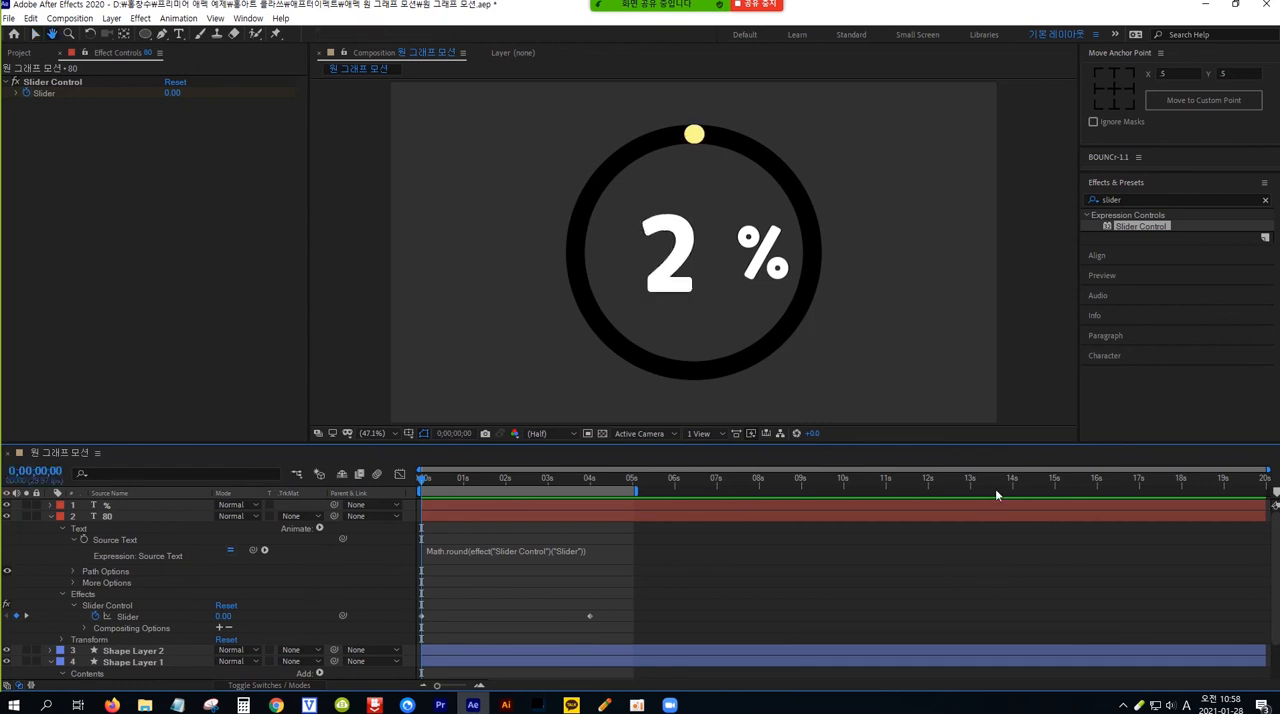